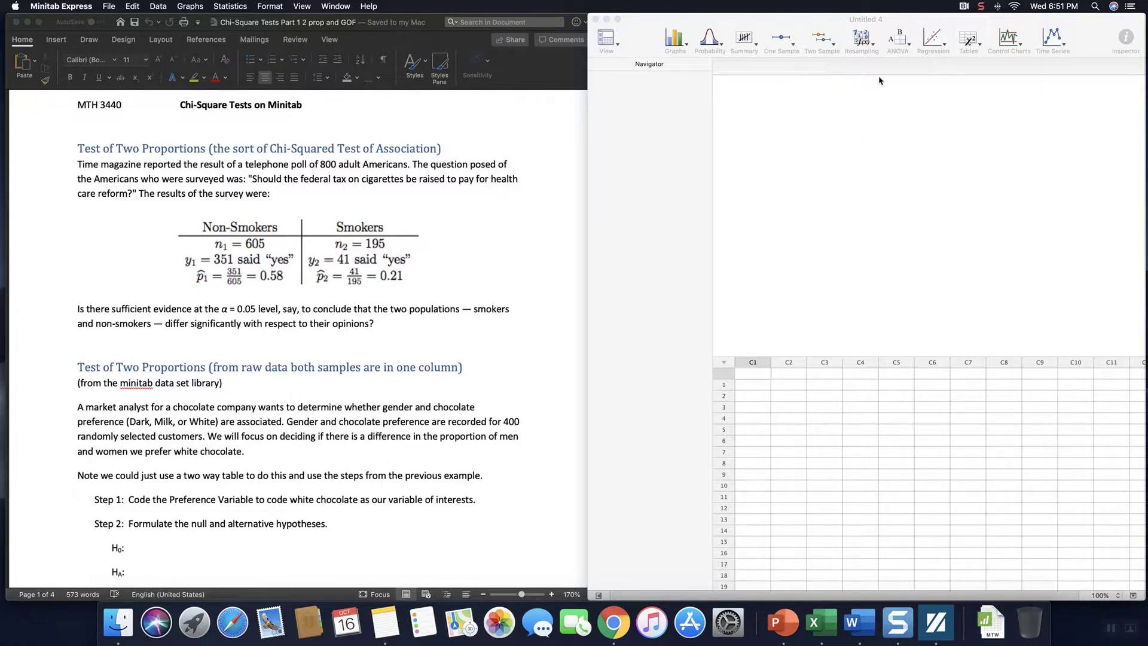
pyautogui.click(834, 50)
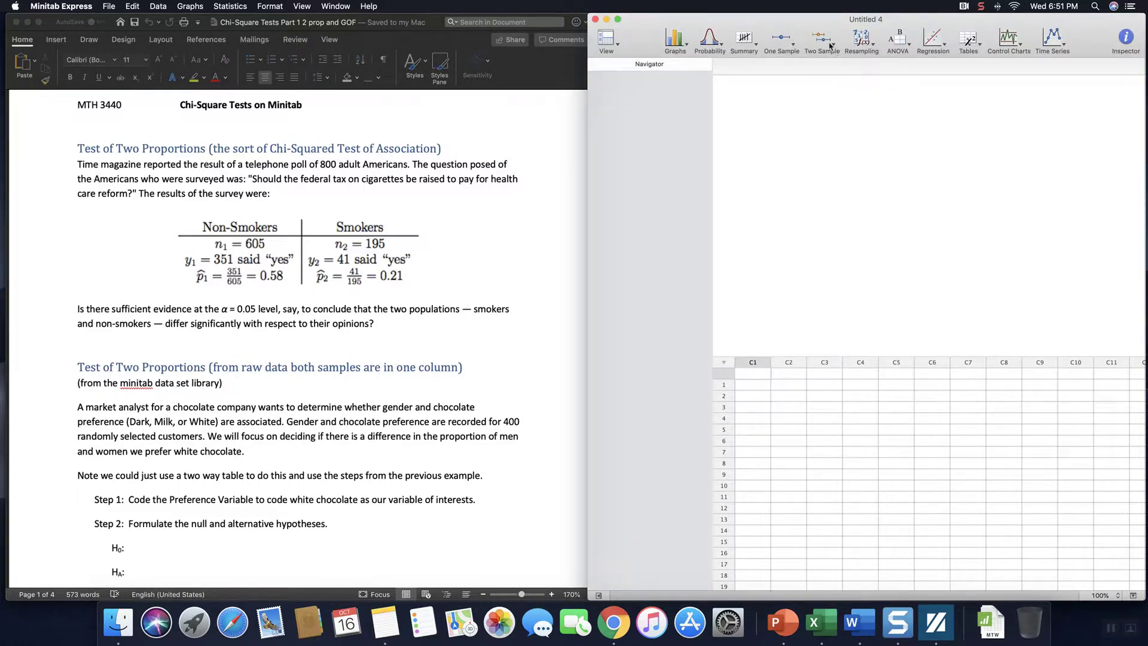
pyautogui.click(829, 45)
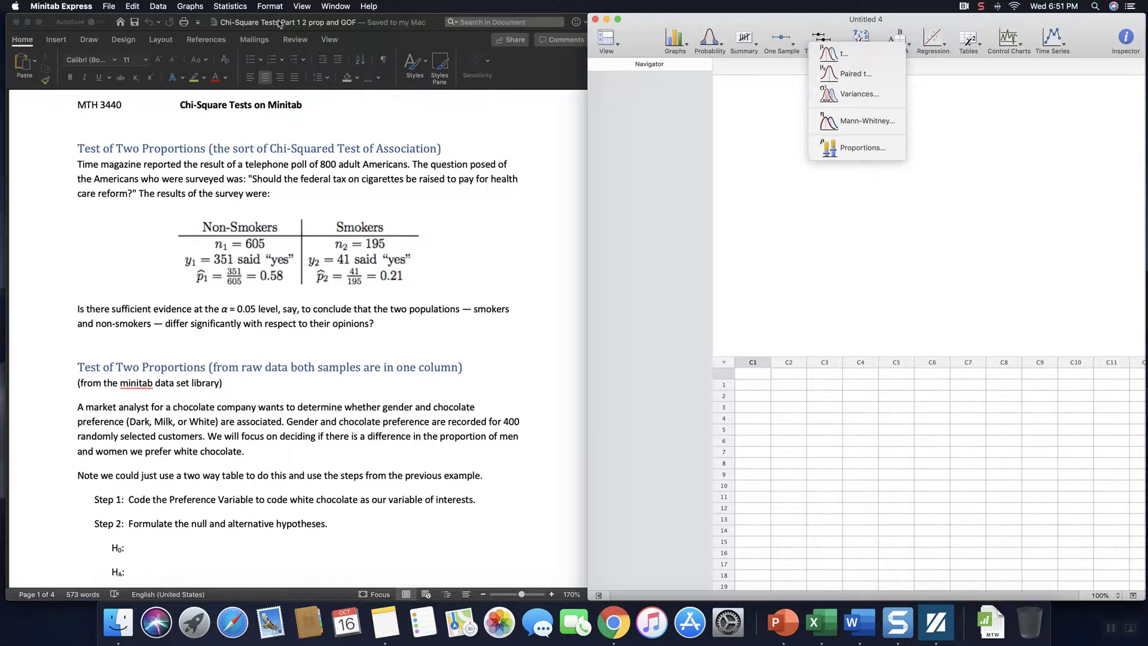
pyautogui.click(226, 9)
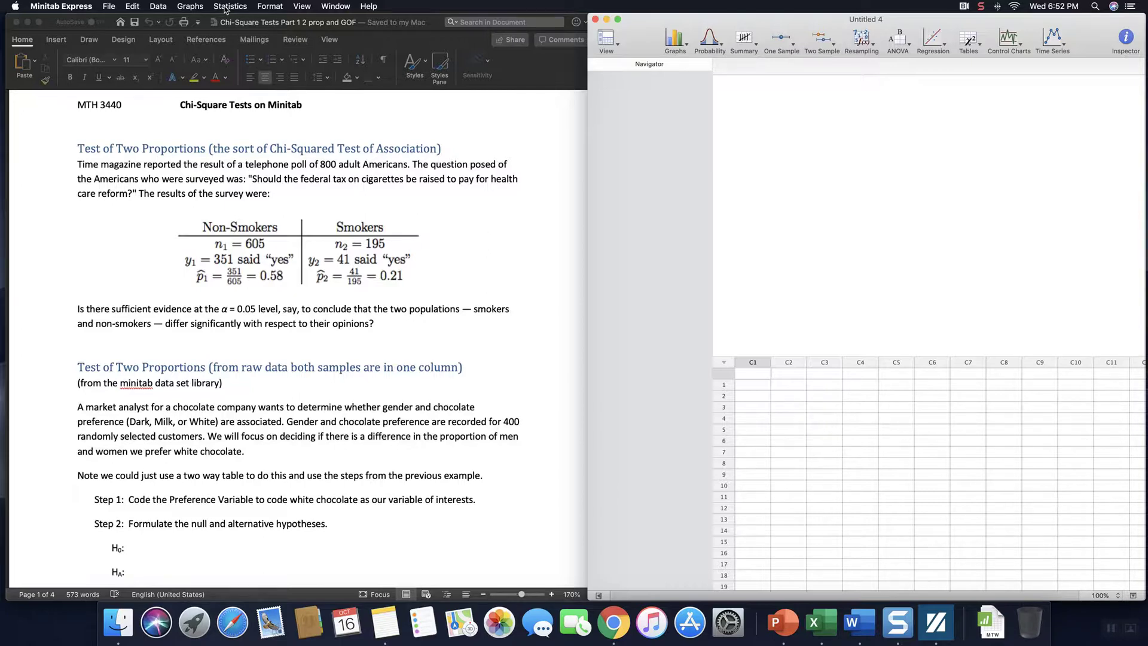
pyautogui.click(225, 7)
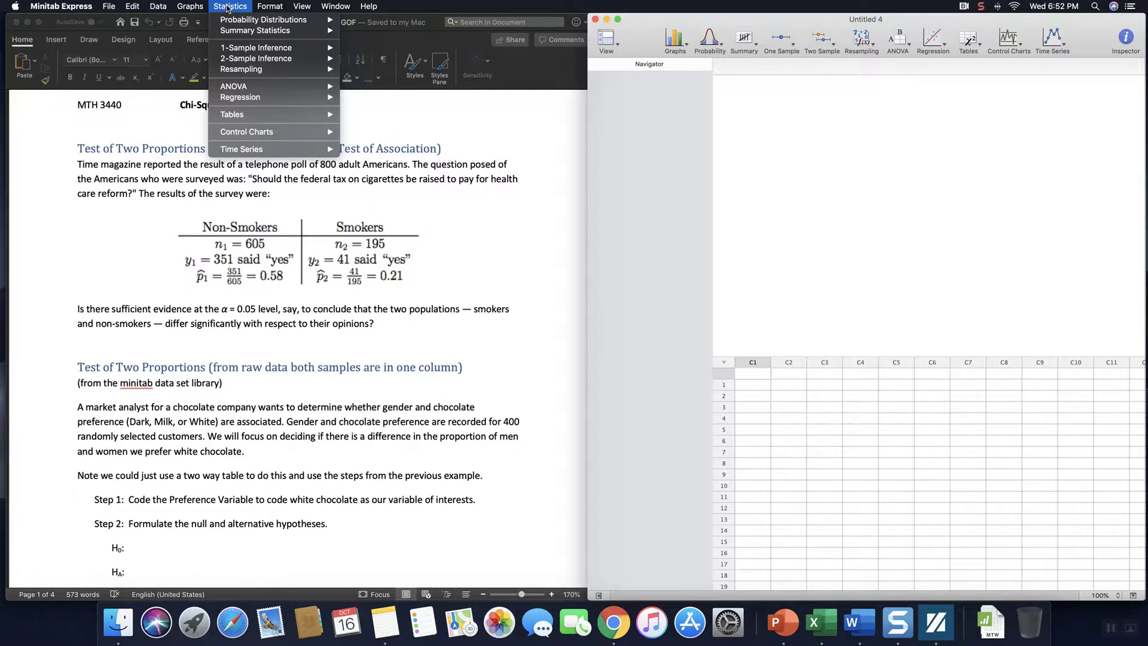
pyautogui.moveTo(286, 62)
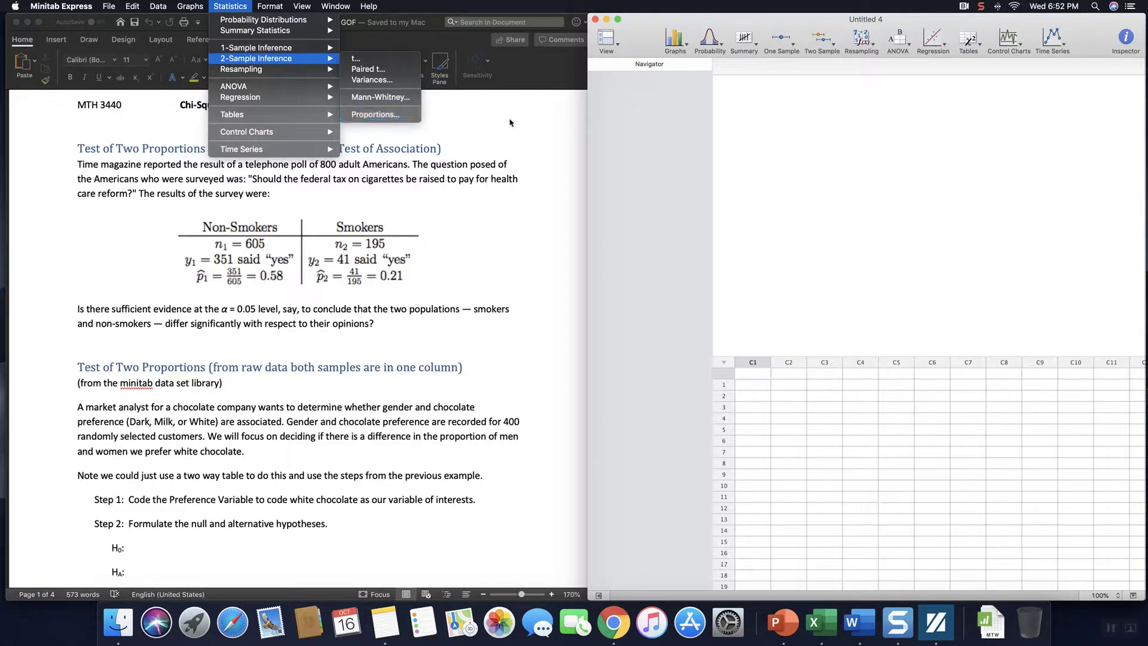
pyautogui.click(847, 179)
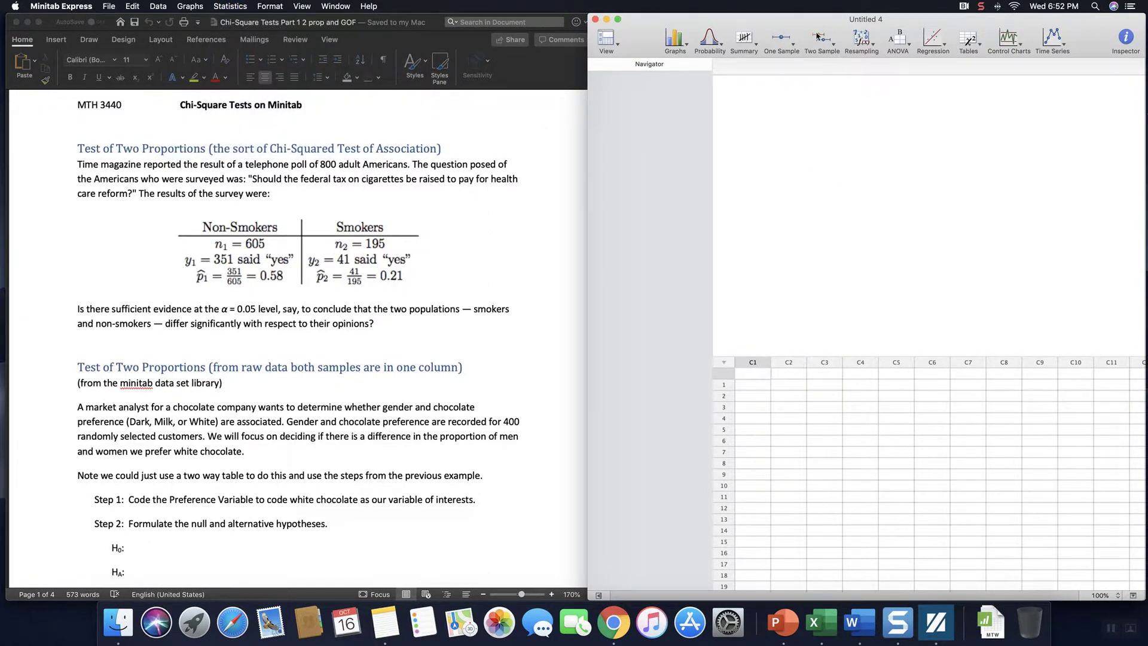
# Step: Start a two-sample proportions test and set its data format to Summarized data
pyautogui.click(833, 48)
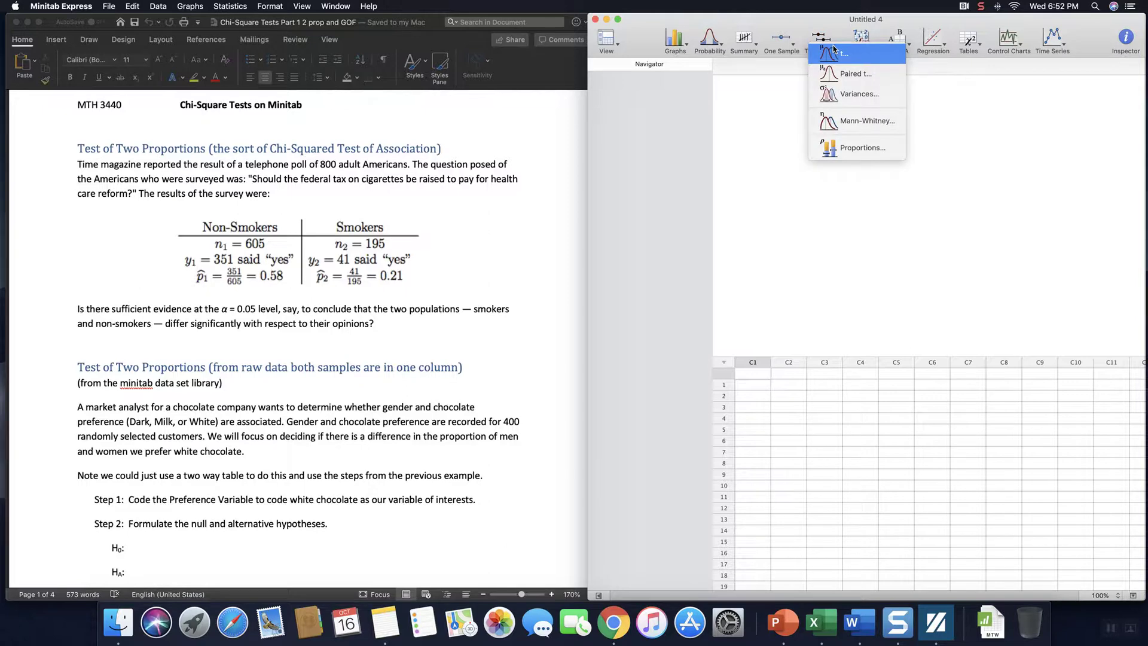
pyautogui.click(853, 151)
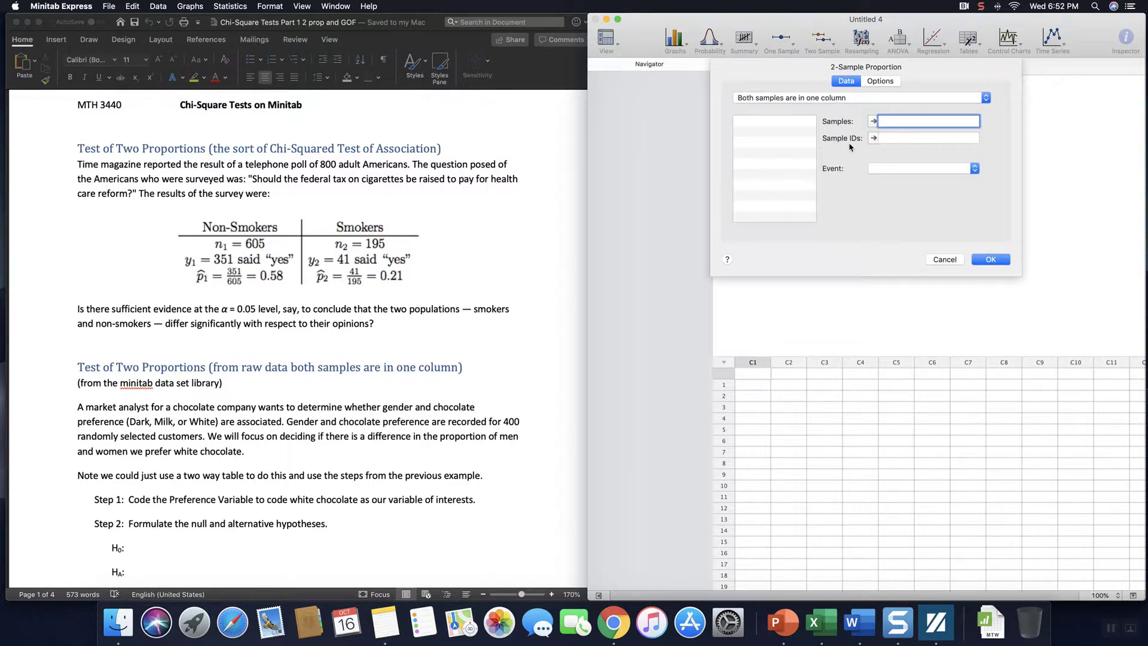
pyautogui.click(768, 99)
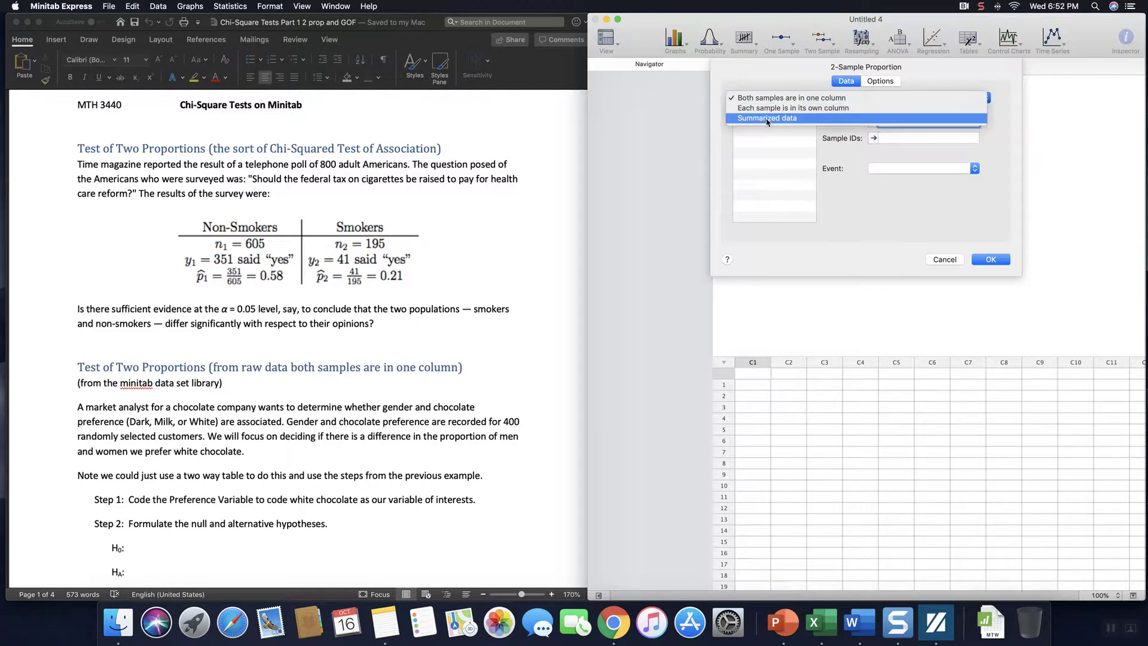
pyautogui.click(767, 119)
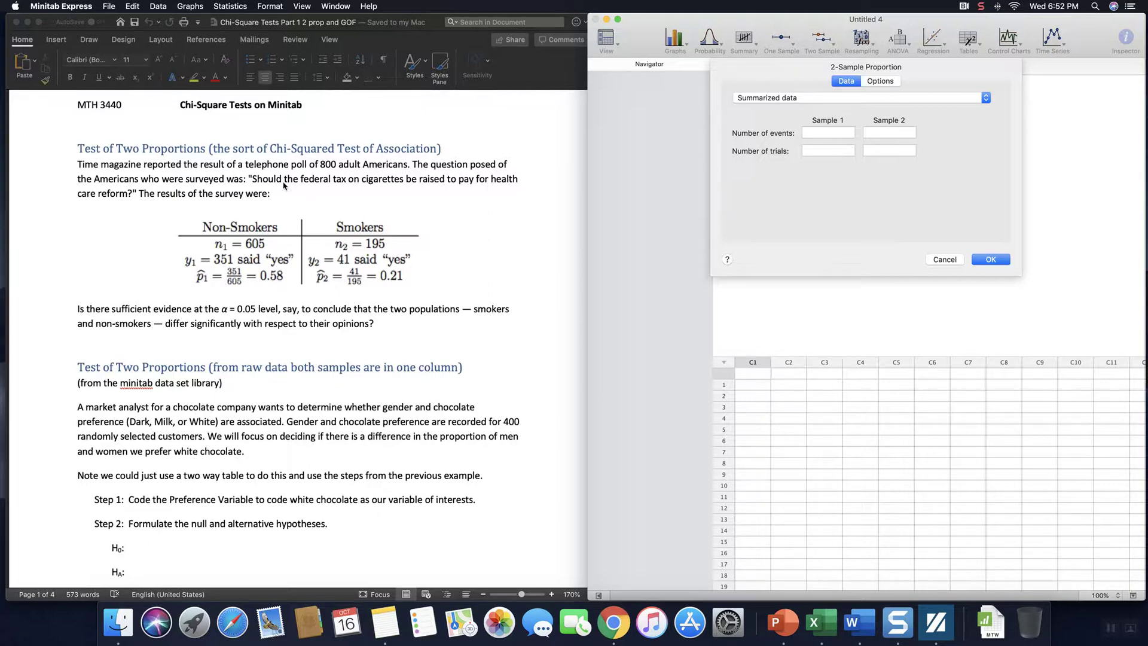
# Step: Enter 351 events in 605 trials for Sample 1 and 41 events in 195 trials for Sample 2
pyautogui.click(271, 184)
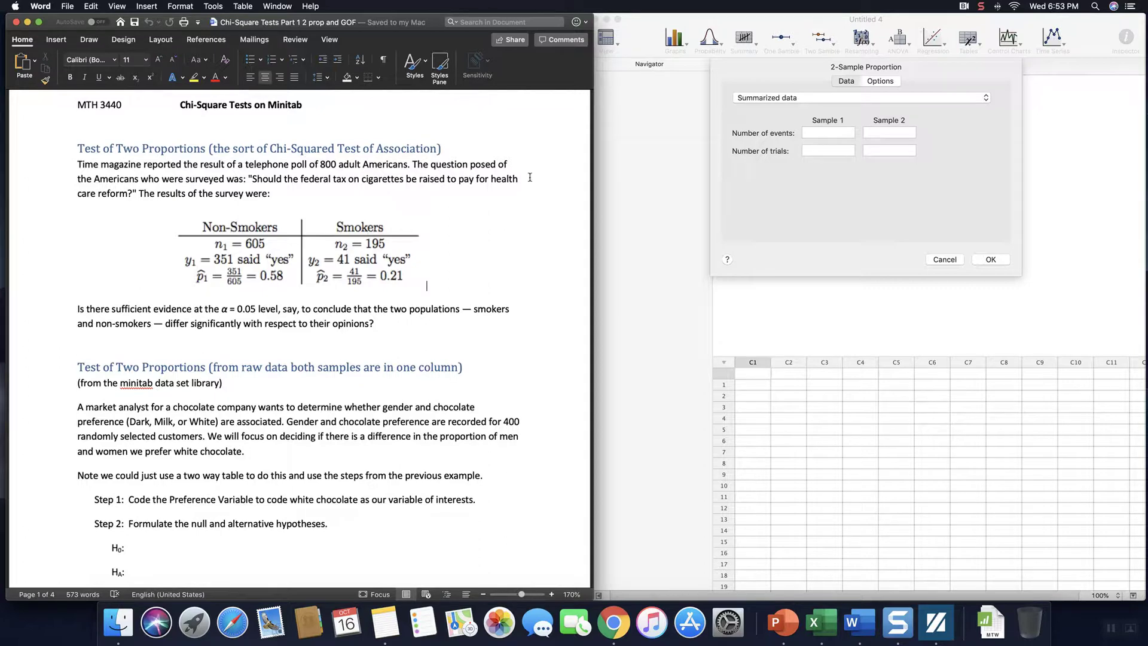
pyautogui.click(780, 153)
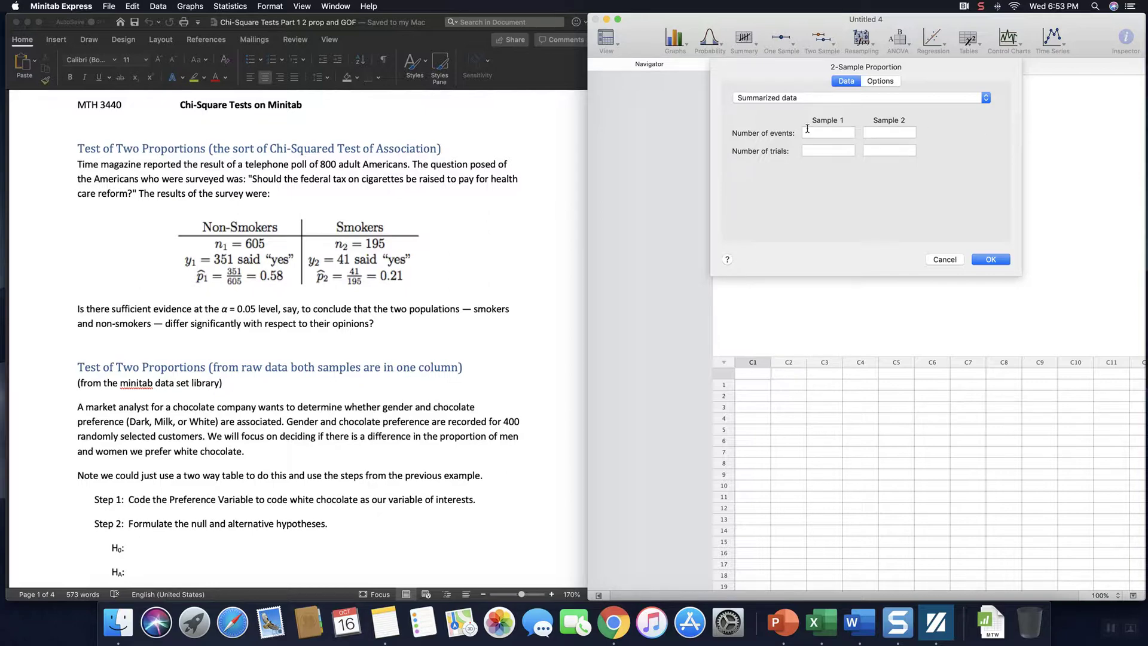
pyautogui.click(843, 132)
pyautogui.write('351')
pyautogui.click(830, 150)
pyautogui.write('606')
pyautogui.press('BackSpace')
pyautogui.write('5')
pyautogui.click(882, 131)
pyautogui.write('41')
pyautogui.press('Tab')
pyautogui.press('Tab')
pyautogui.write('195')
# Step: Run the two-sample proportions test with its default options and review the Z-value and p-values in the output
pyautogui.click(885, 82)
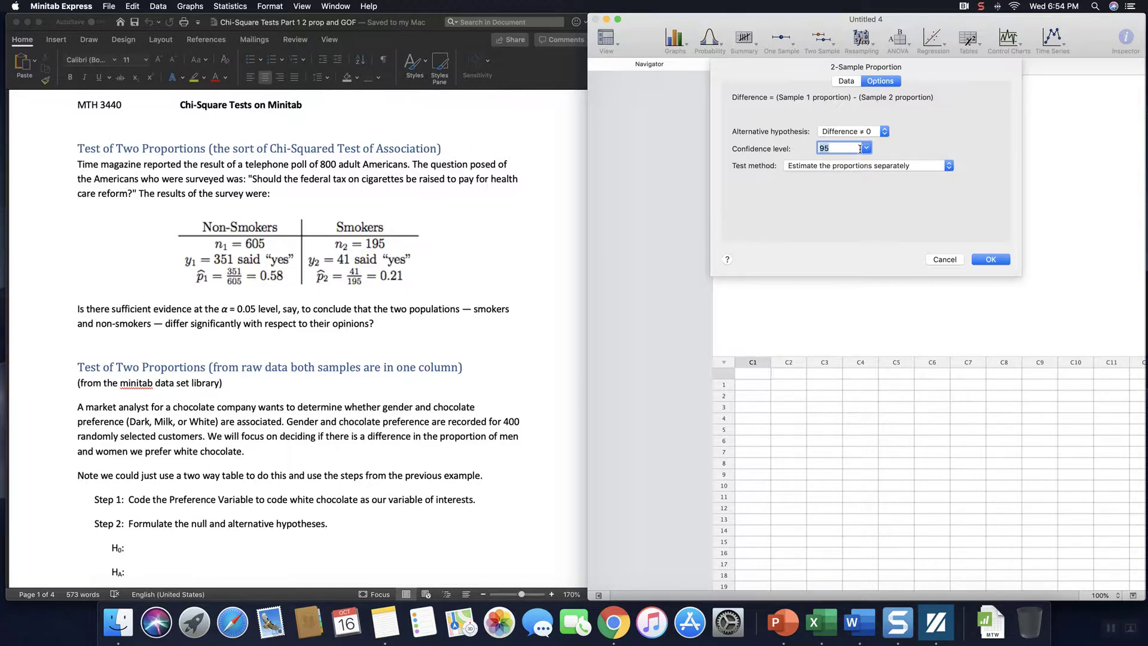
pyautogui.click(991, 260)
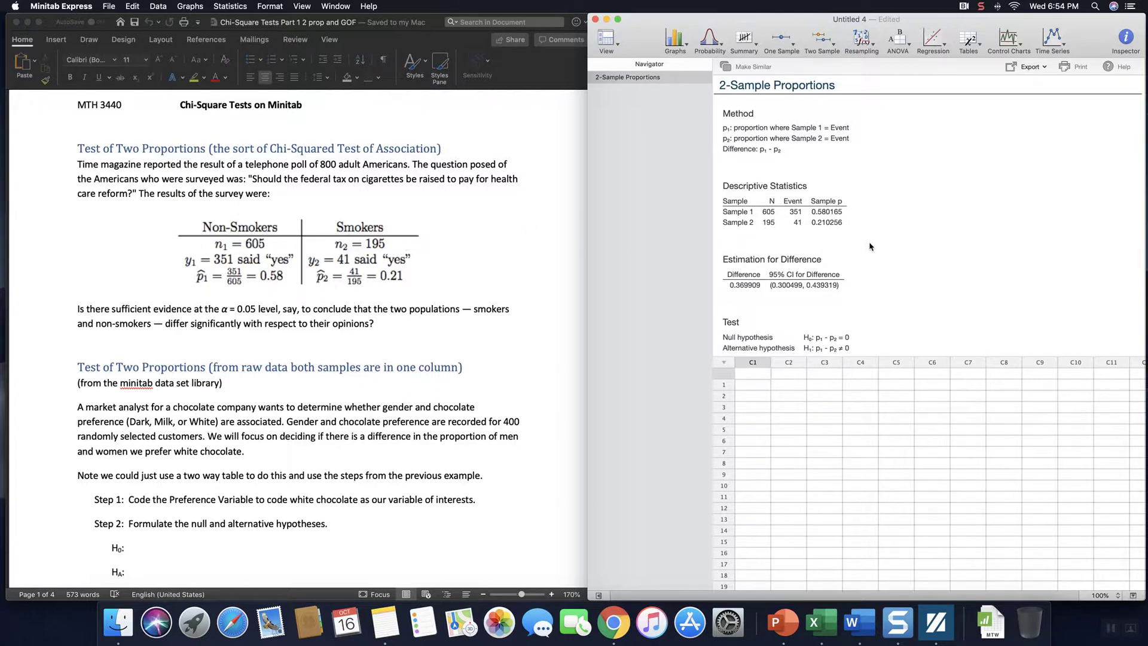
pyautogui.scroll(-3, 861, 245)
pyautogui.scroll(-1, 870, 246)
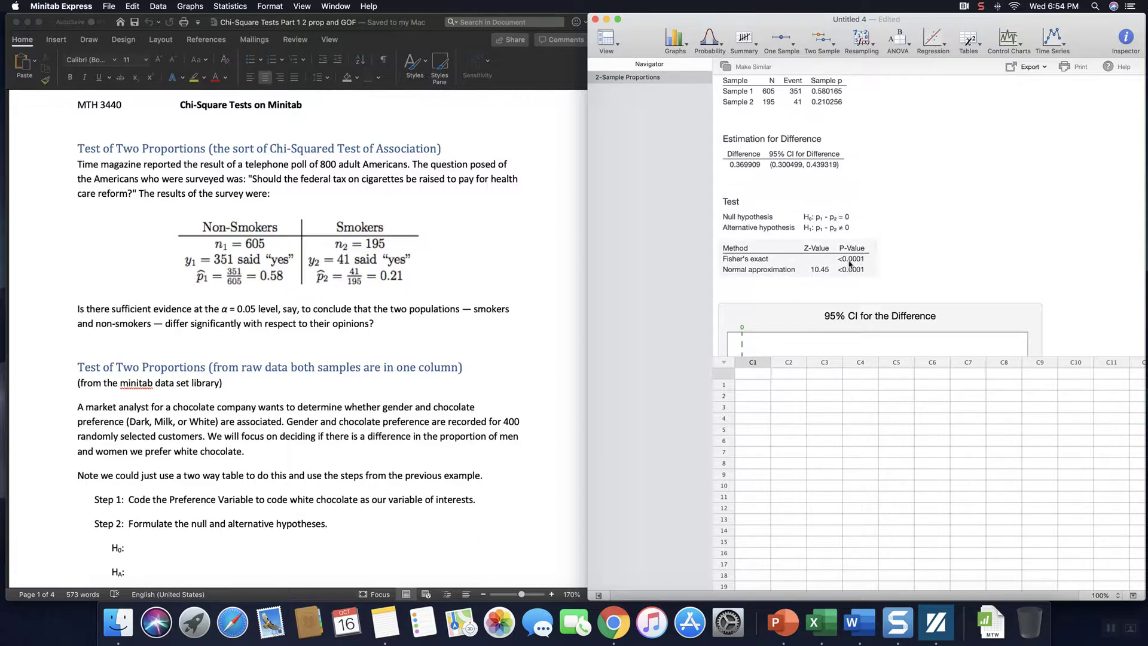
pyautogui.scroll(1, 771, 272)
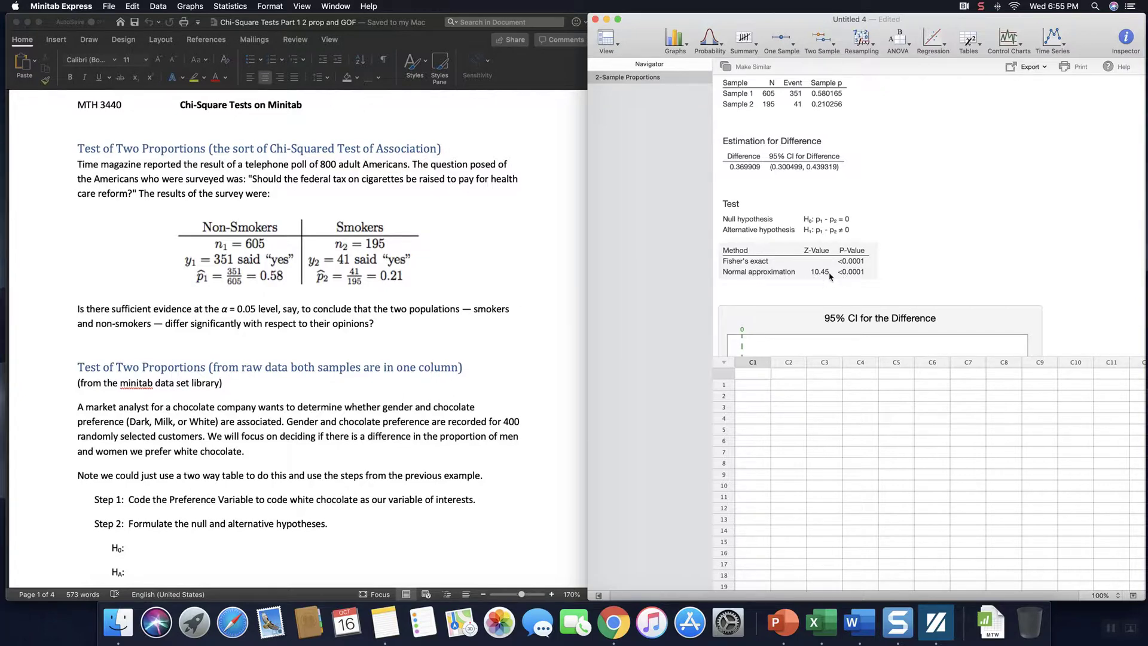
pyautogui.scroll(1, 860, 290)
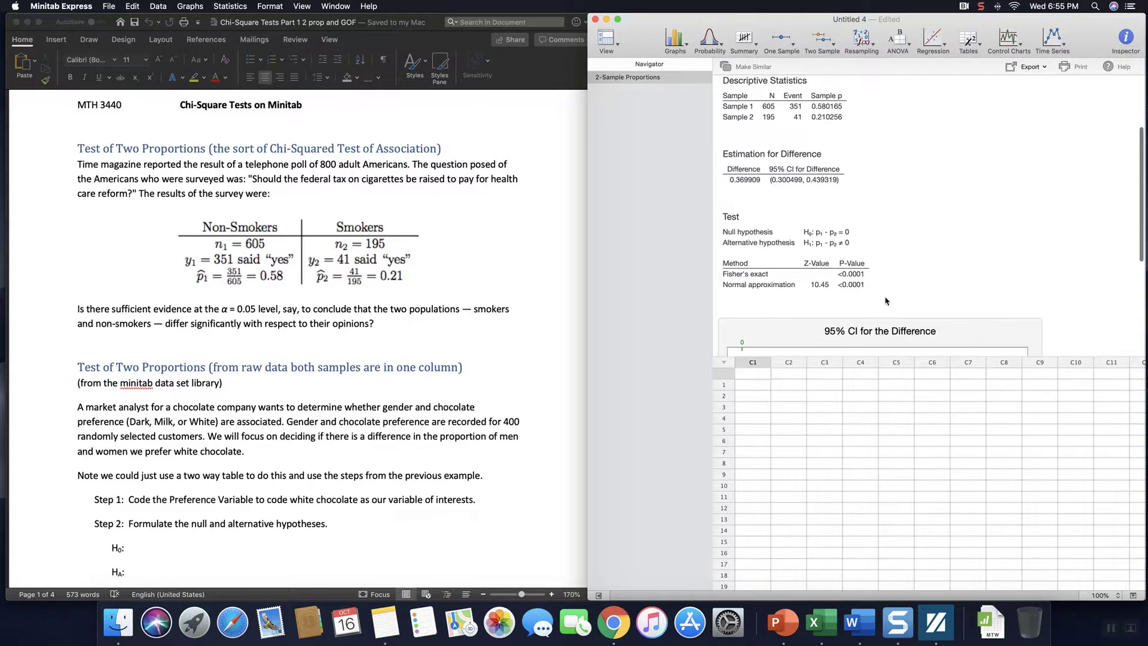
pyautogui.scroll(-2, 886, 300)
pyautogui.scroll(3, 883, 308)
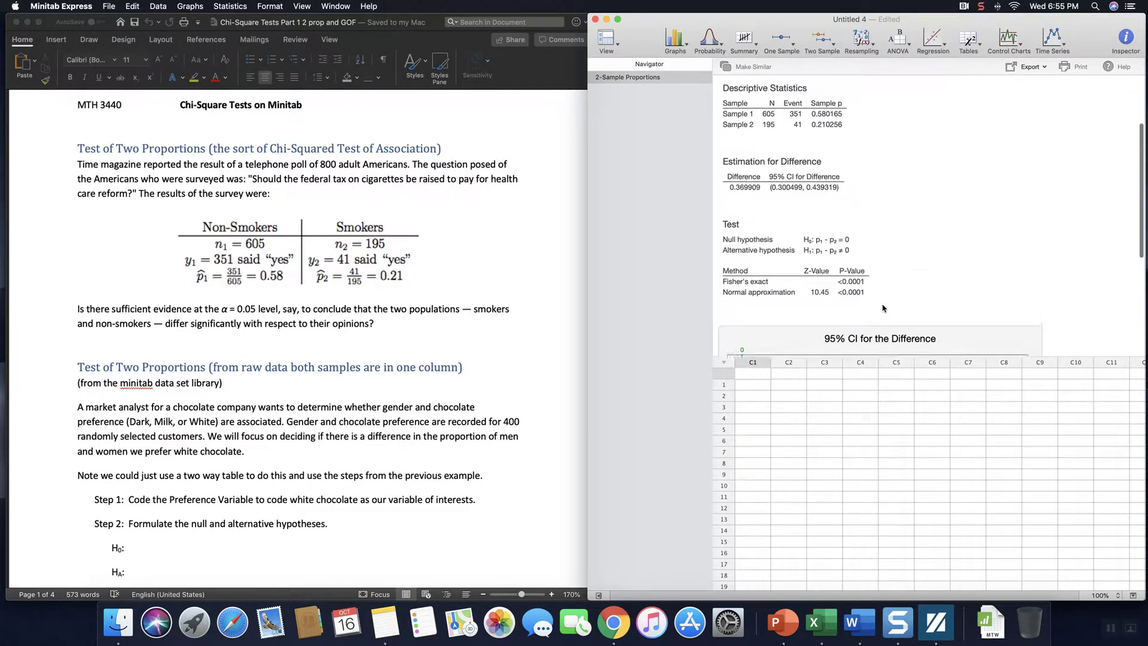
# Step: In Word, answer the poll question: "There is significant evidence that the proportion of smokers and non-smokers who support a federal tax on cigarettes is different."
pyautogui.click(123, 345)
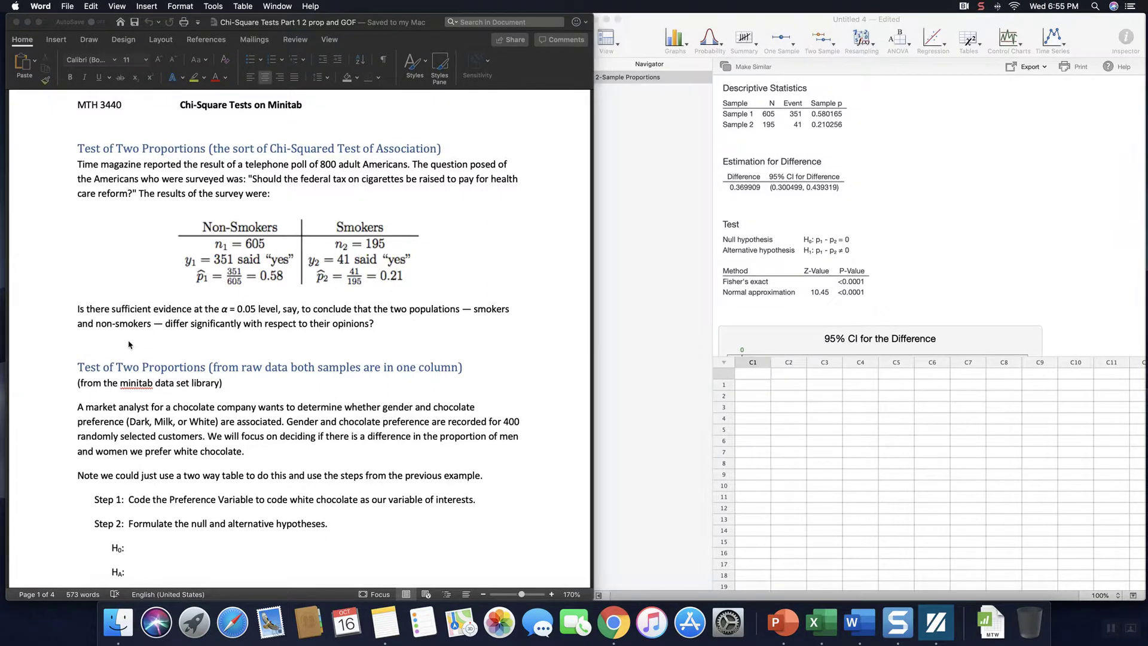
pyautogui.click(119, 344)
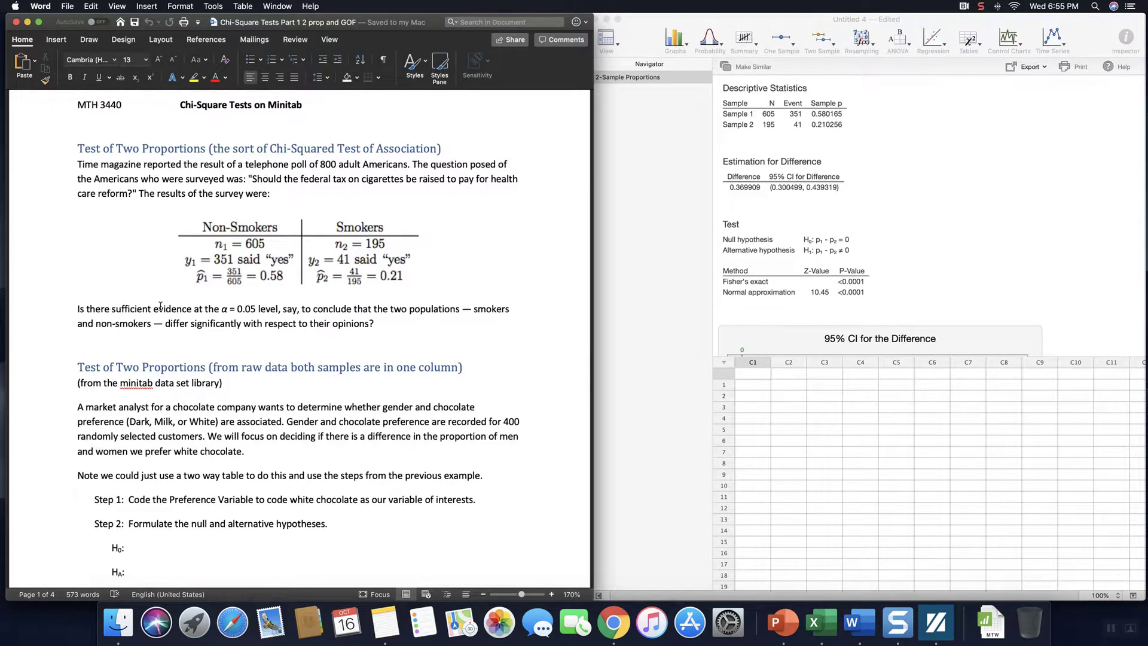
pyautogui.scroll(-1, 160, 306)
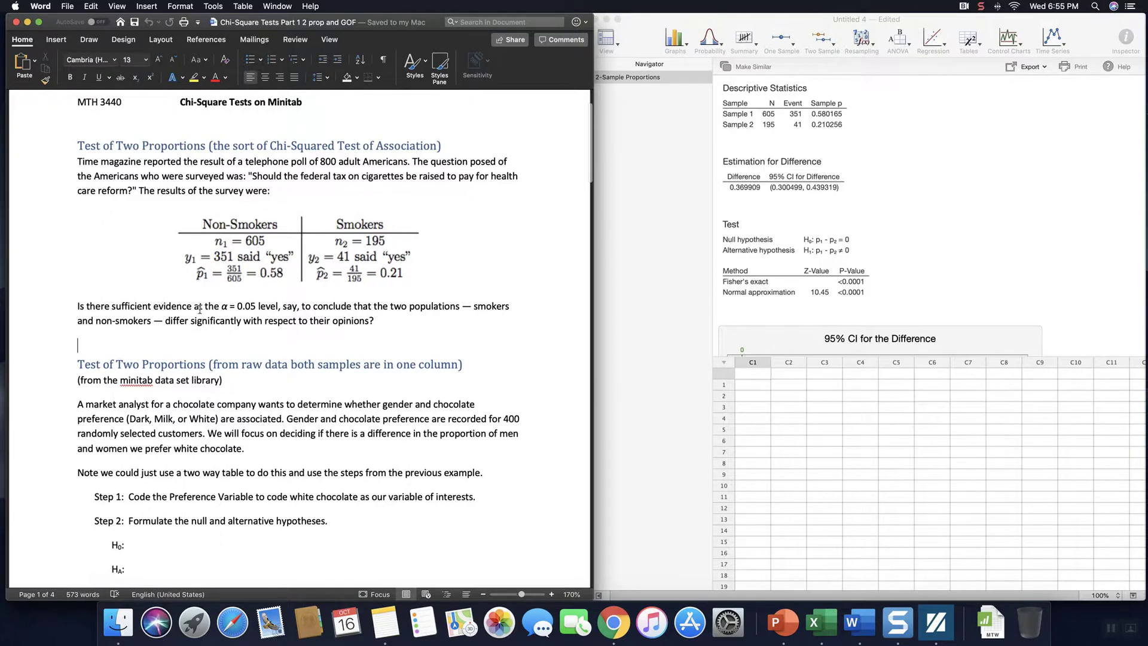
pyautogui.scroll(-4, 200, 309)
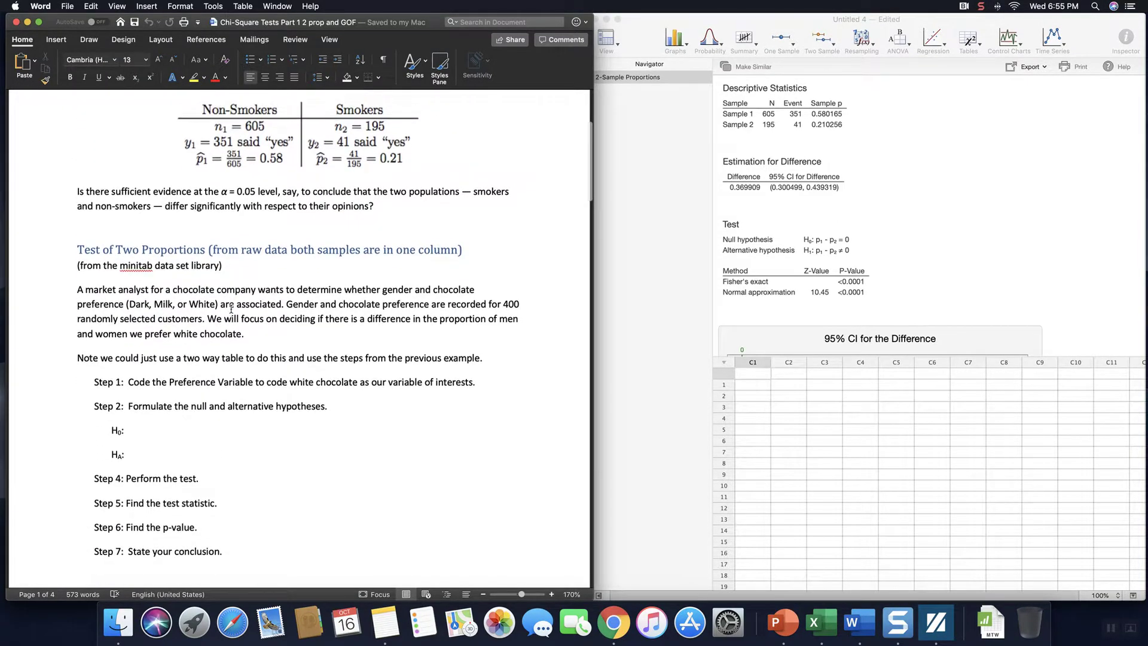
pyautogui.scroll(3, 231, 308)
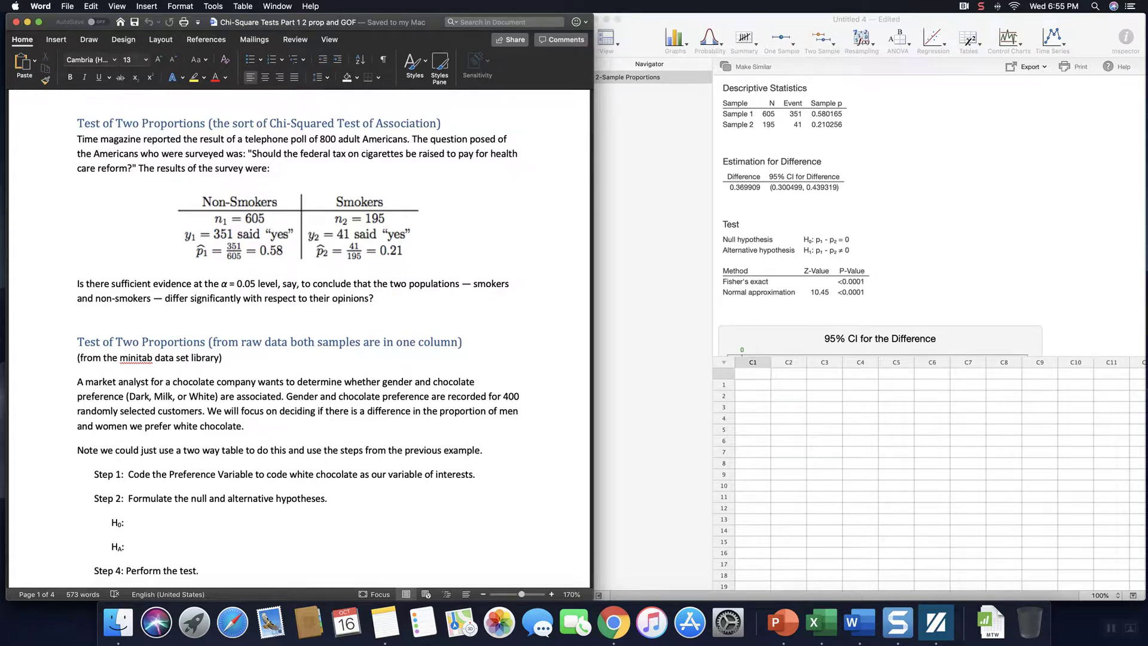
pyautogui.write('There is ')
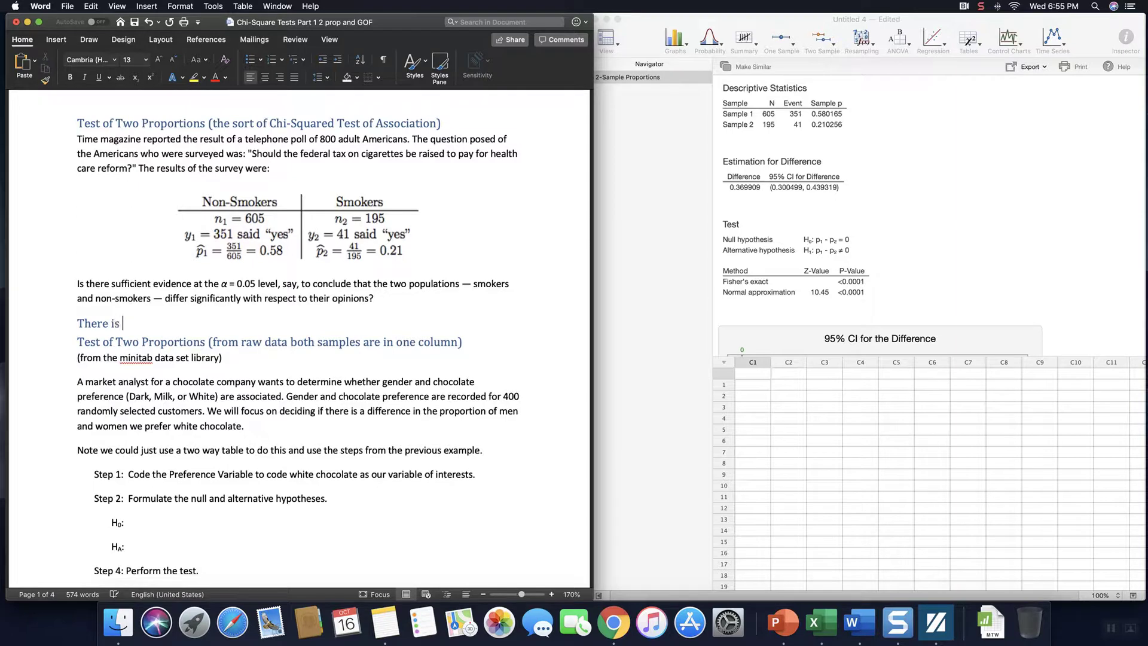
pyautogui.write('significant evidence')
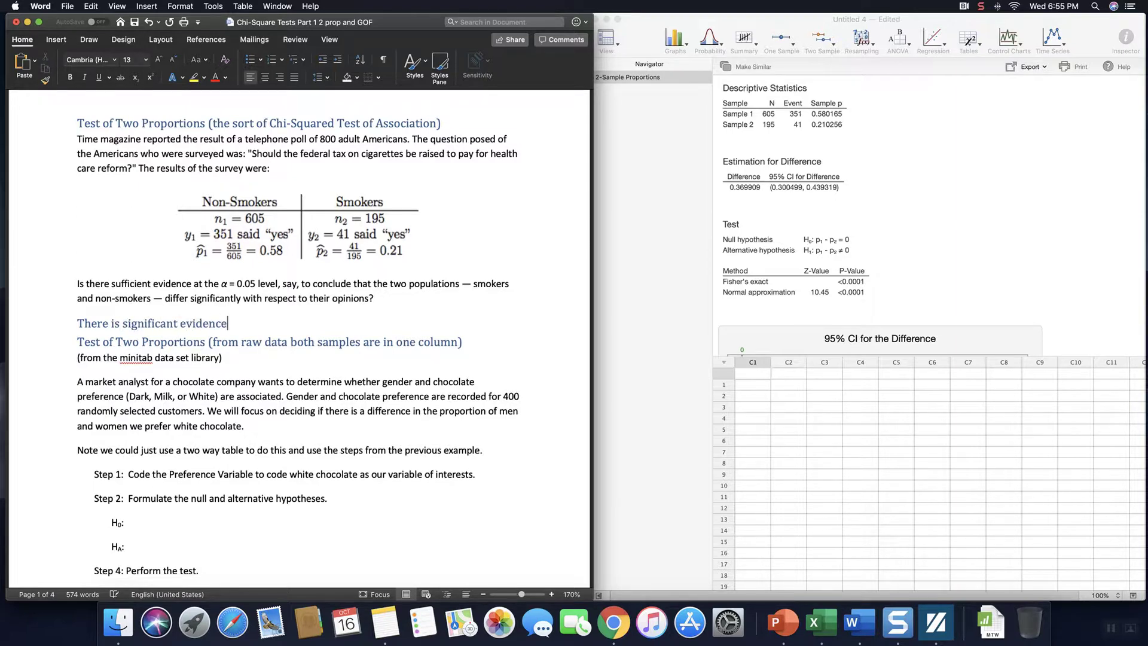
pyautogui.write(' that the proportion of s')
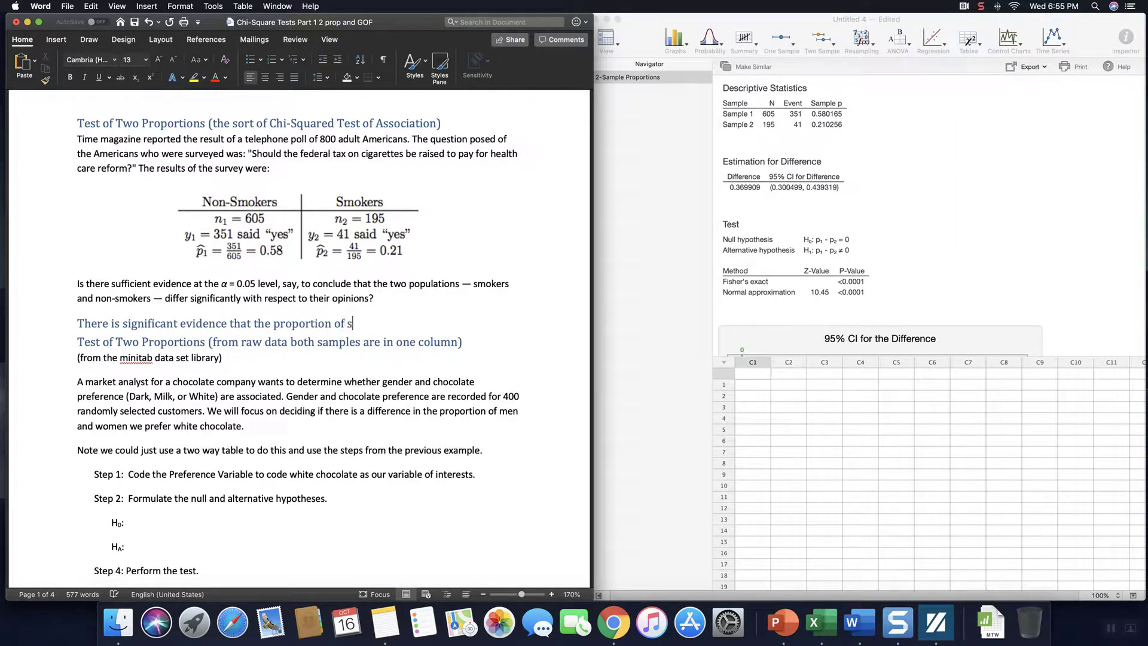
pyautogui.write('maokers and non')
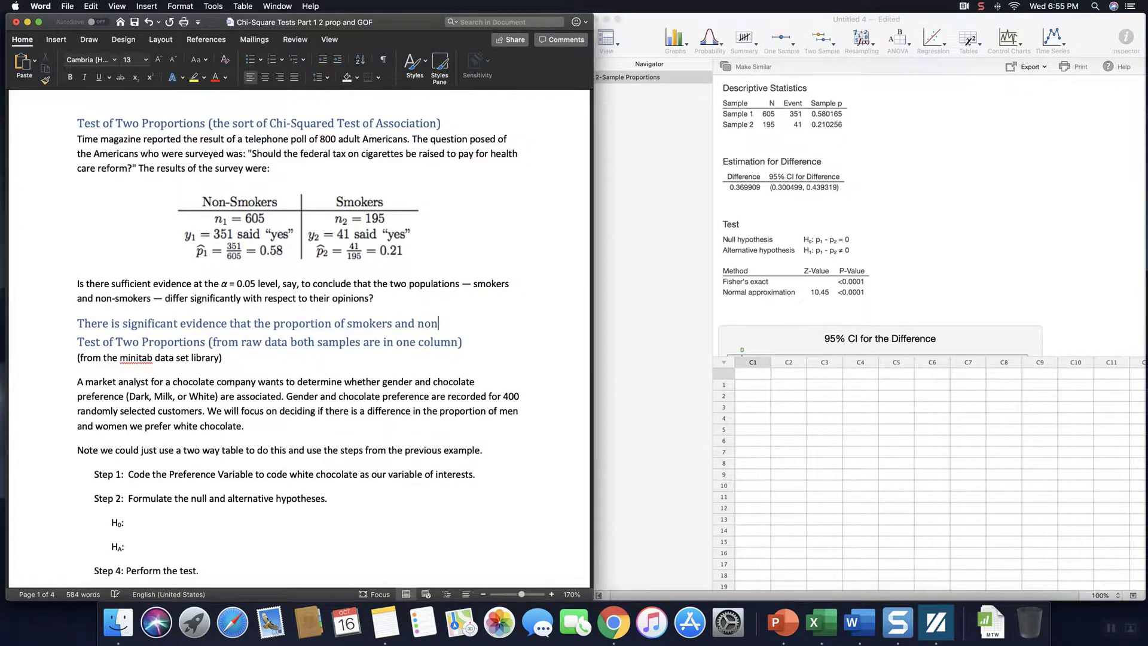
pyautogui.write('-smokers who support')
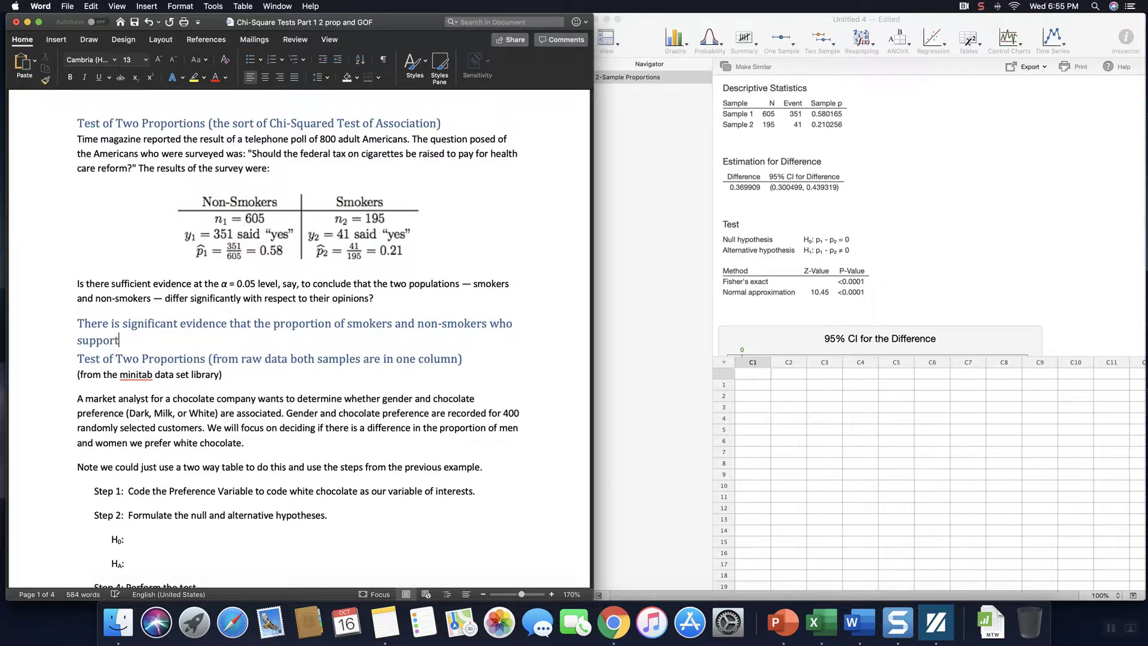
pyautogui.write(' a federal tax on cigar')
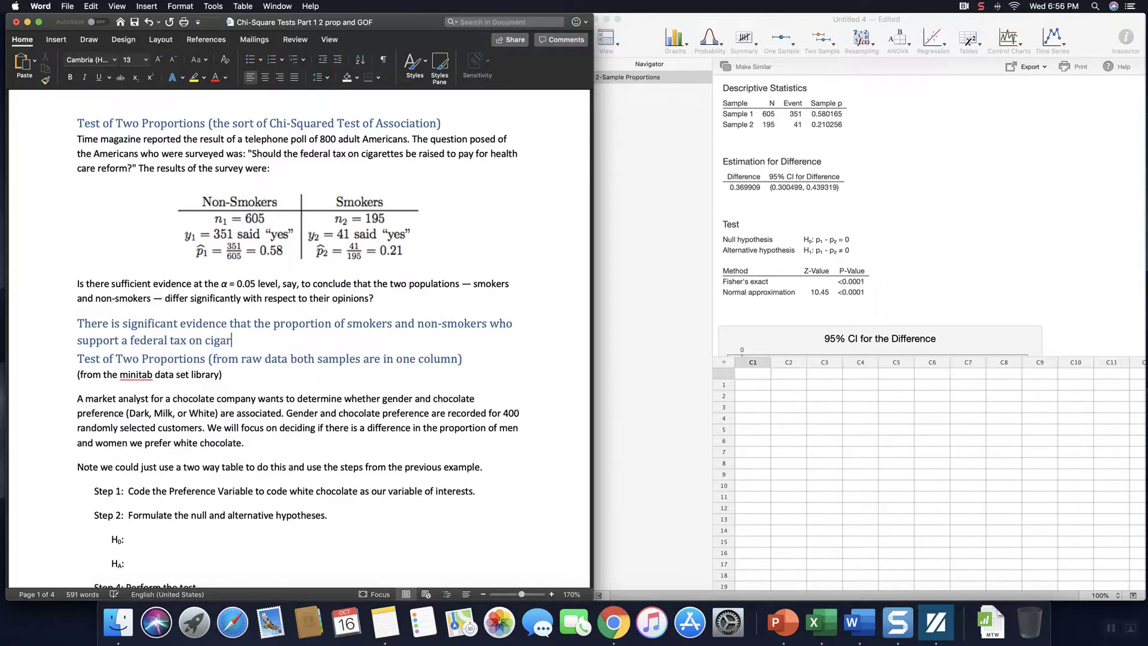
pyautogui.write('ettes ')
pyautogui.write('is ff')
pyautogui.press('BackSpace')
pyautogui.press('BackSpace')
pyautogui.write('i')
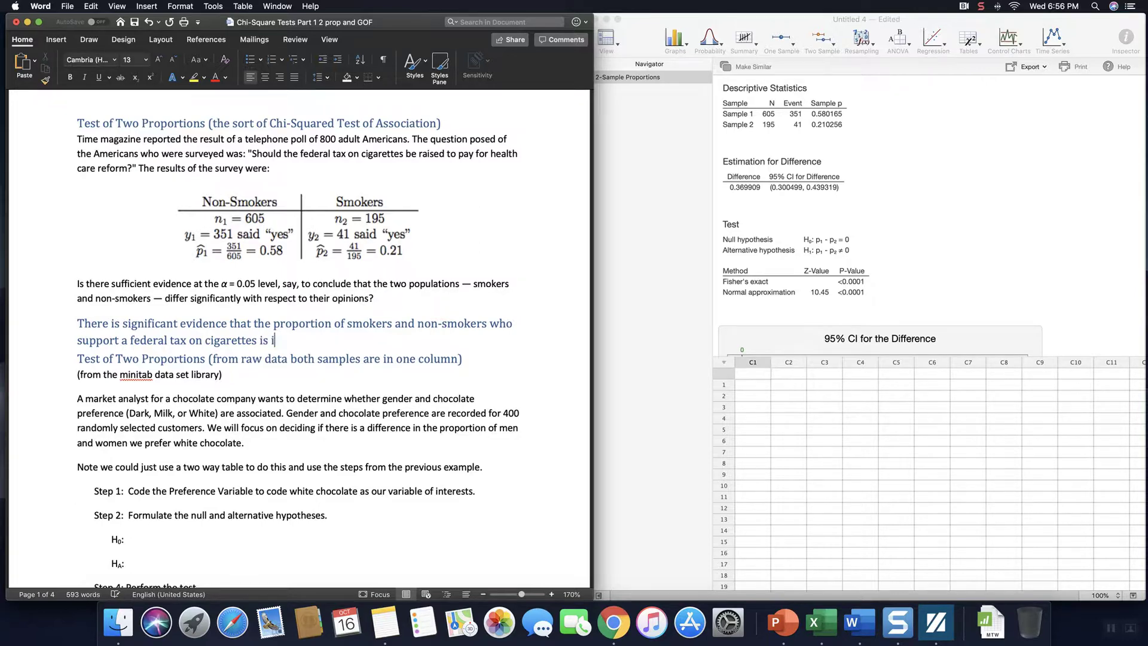
pyautogui.press('BackSpace')
pyautogui.write('different.')
pyautogui.press('Return')
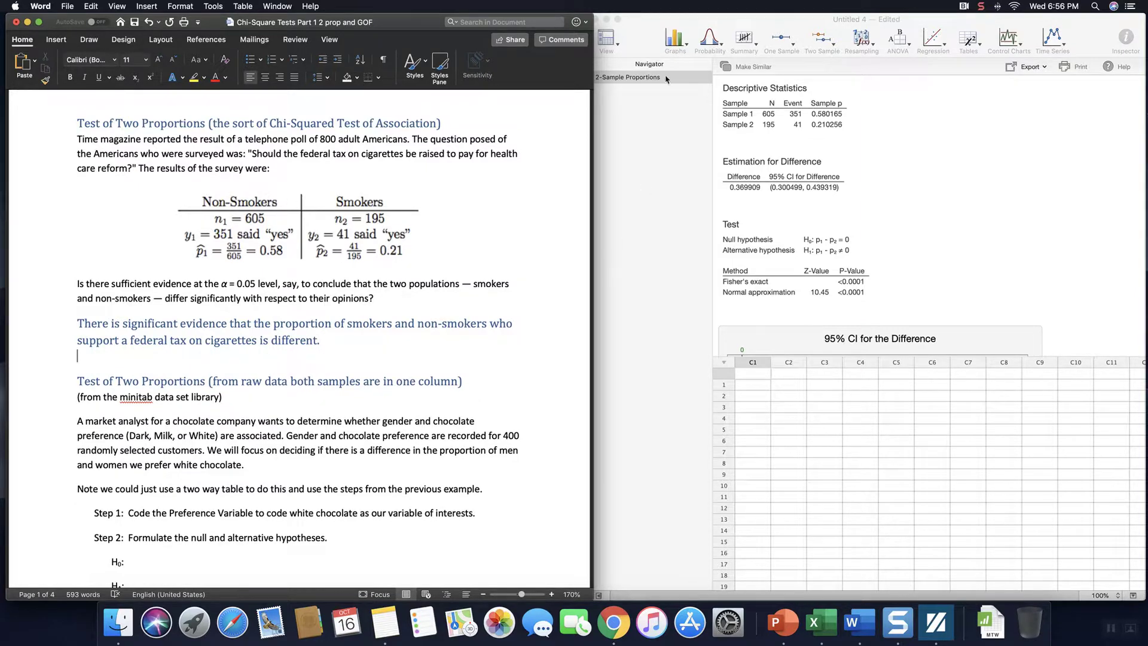
# Step: Switch to Minitab Express and close the project with the two-sample proportions output without saving it
pyautogui.click(637, 29)
pyautogui.click(594, 20)
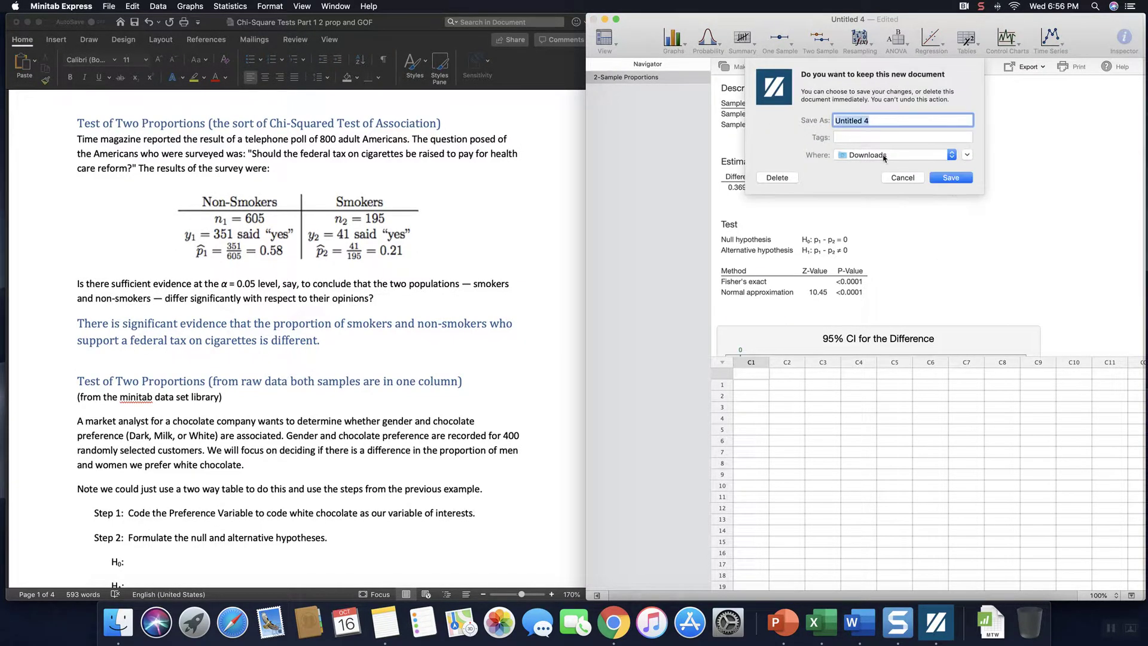
pyautogui.click(781, 178)
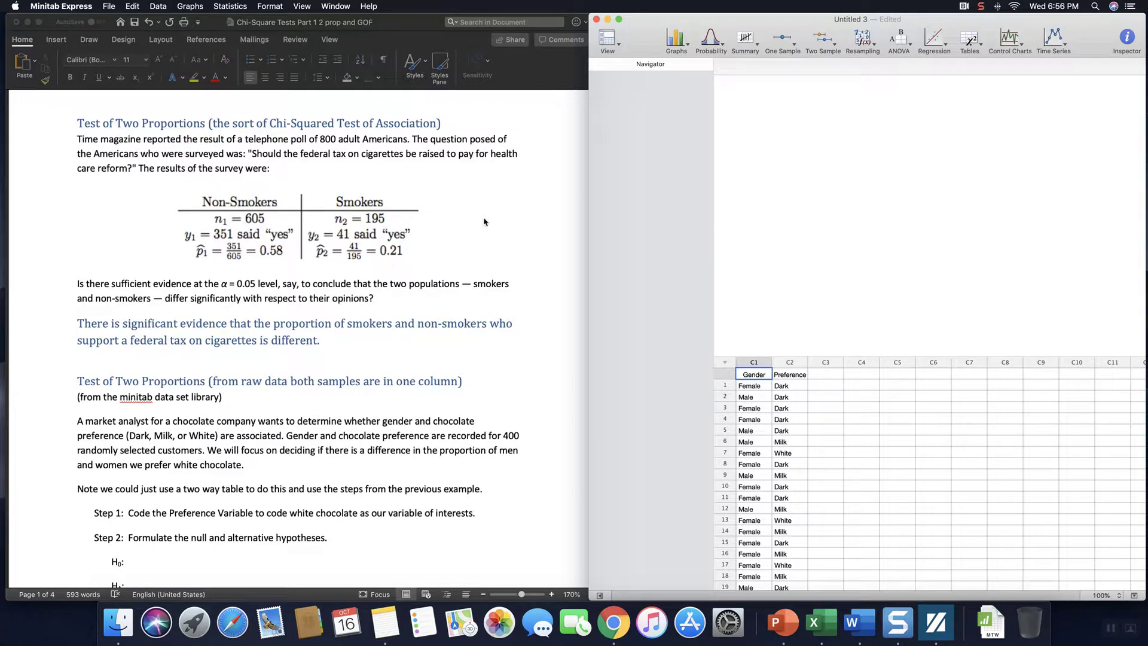
# Step: Go to the raw-data two proportions exercise about gender and chocolate preference in the Word document
pyautogui.scroll(-2, 428, 332)
pyautogui.scroll(-6, 427, 332)
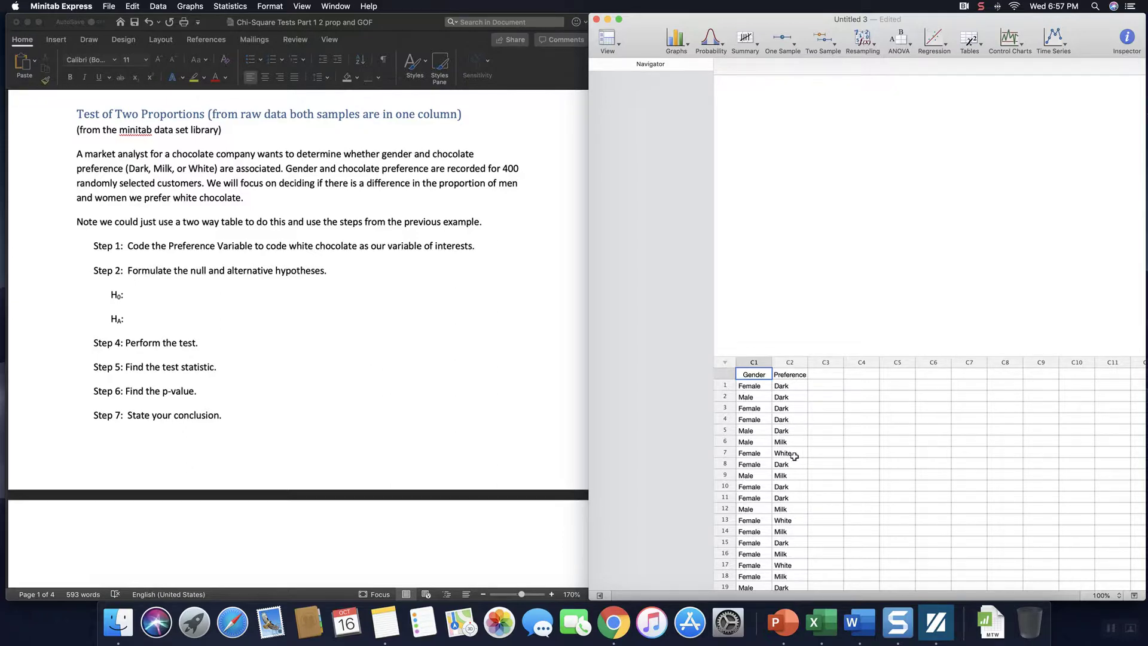
pyautogui.click(440, 384)
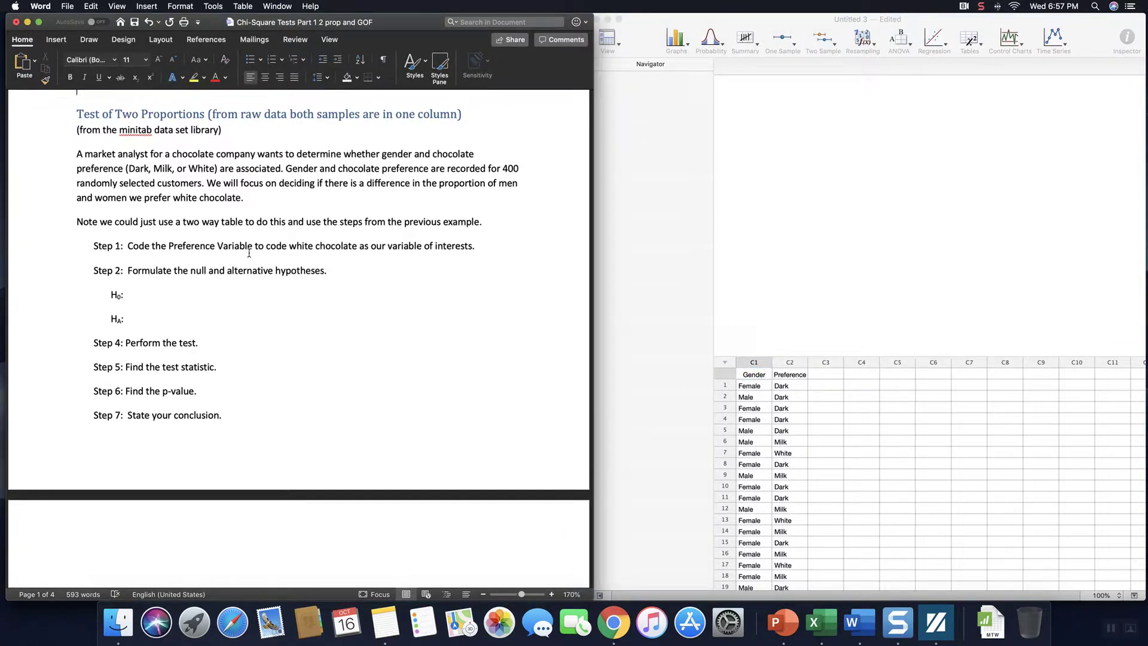
# Step: Switch to Minitab Express and recode the Preference column to text: Dark as No, Milk as No and White as Yes
pyautogui.click(859, 335)
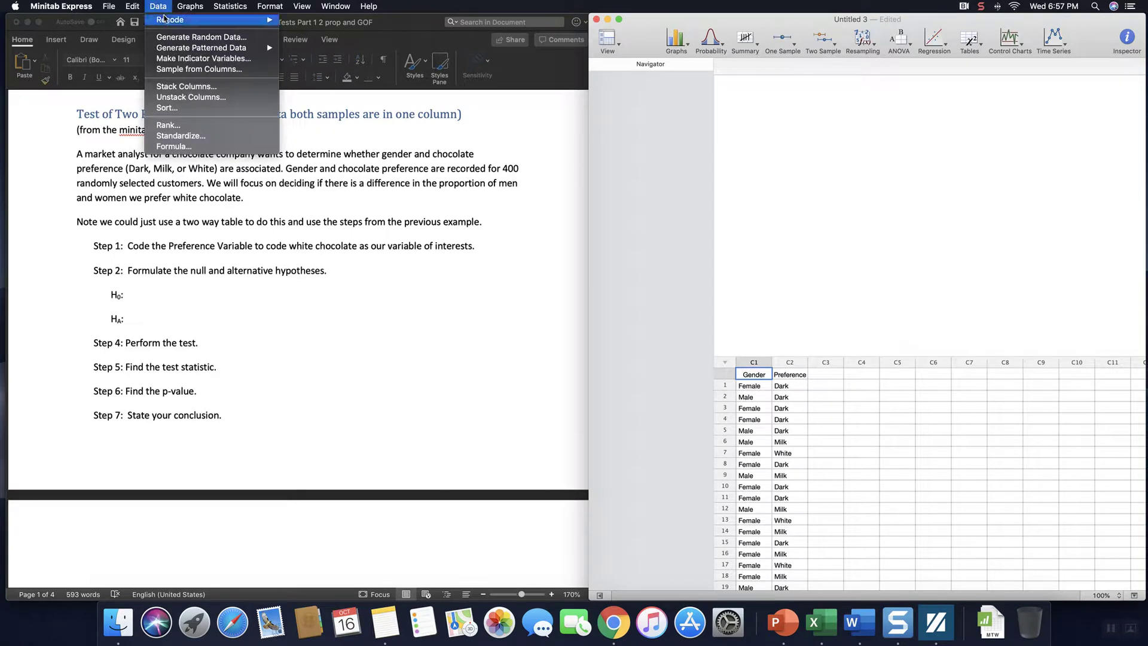
pyautogui.moveTo(211, 24)
pyautogui.click(333, 34)
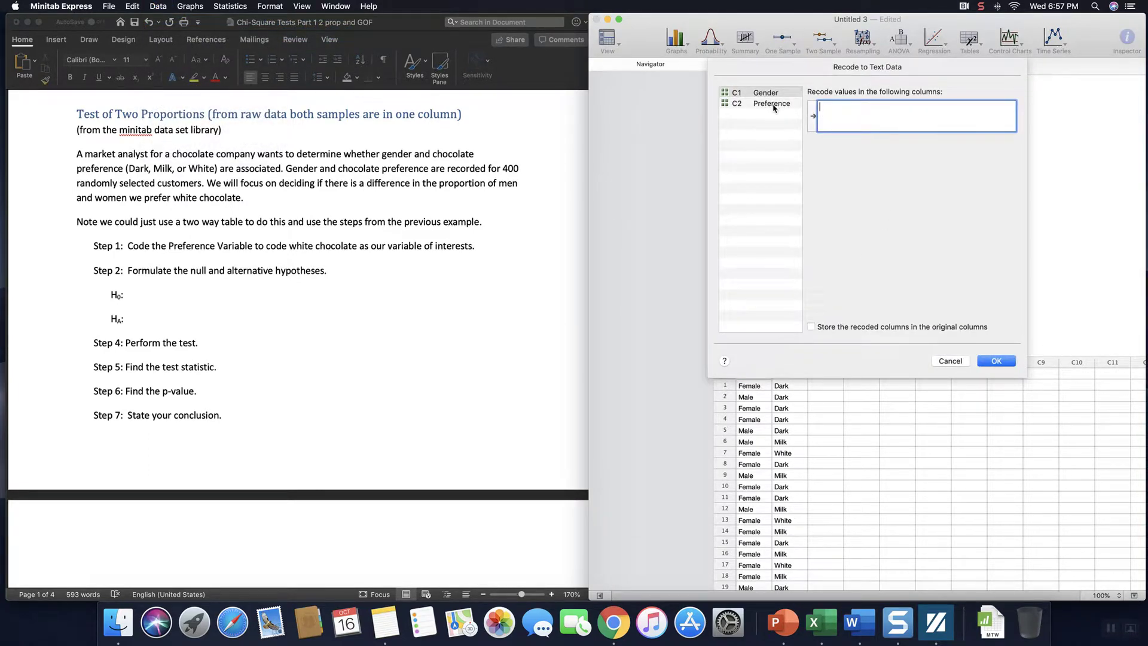
pyautogui.doubleClick(772, 104)
pyautogui.click(931, 156)
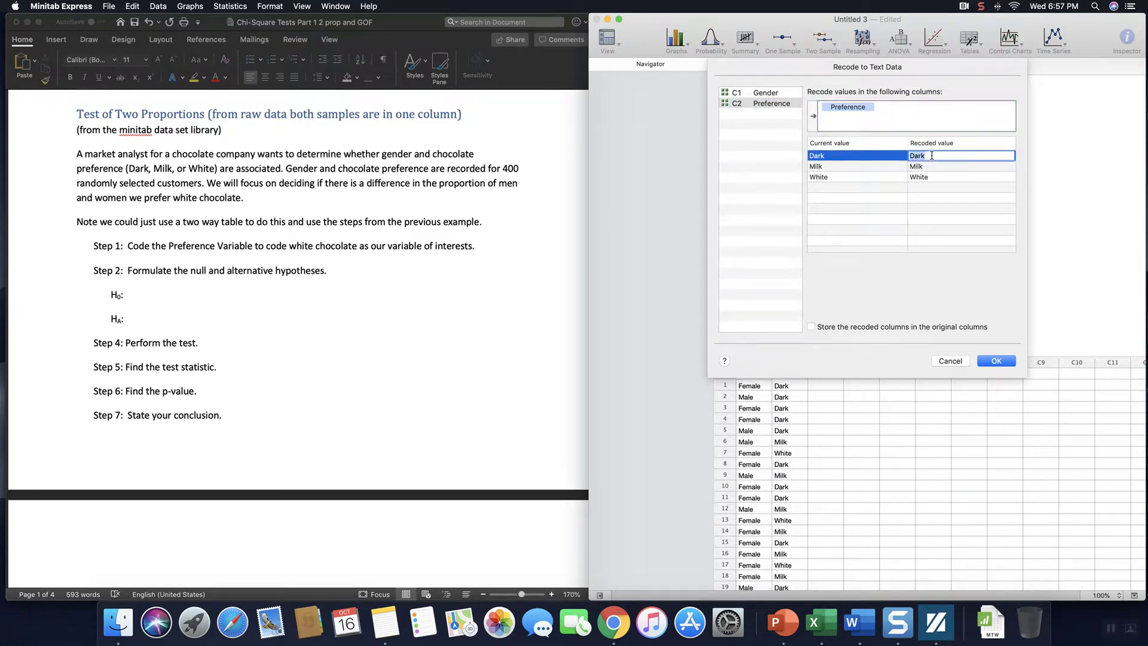
pyautogui.write('No')
pyautogui.press('Return')
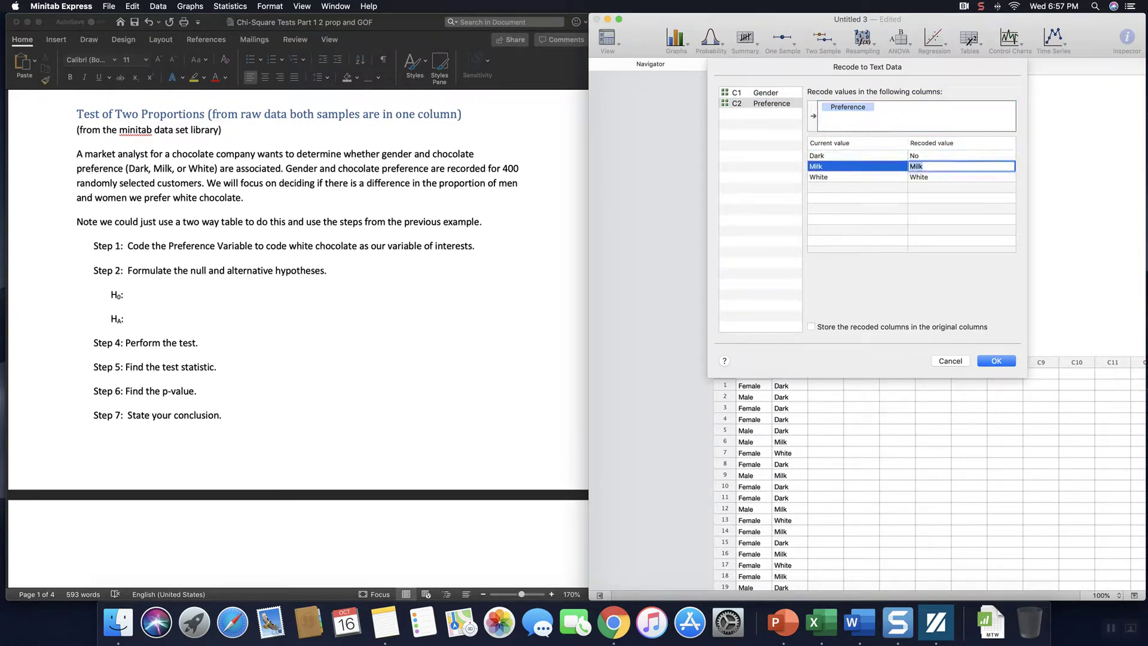
pyautogui.write('No')
pyautogui.press('Return')
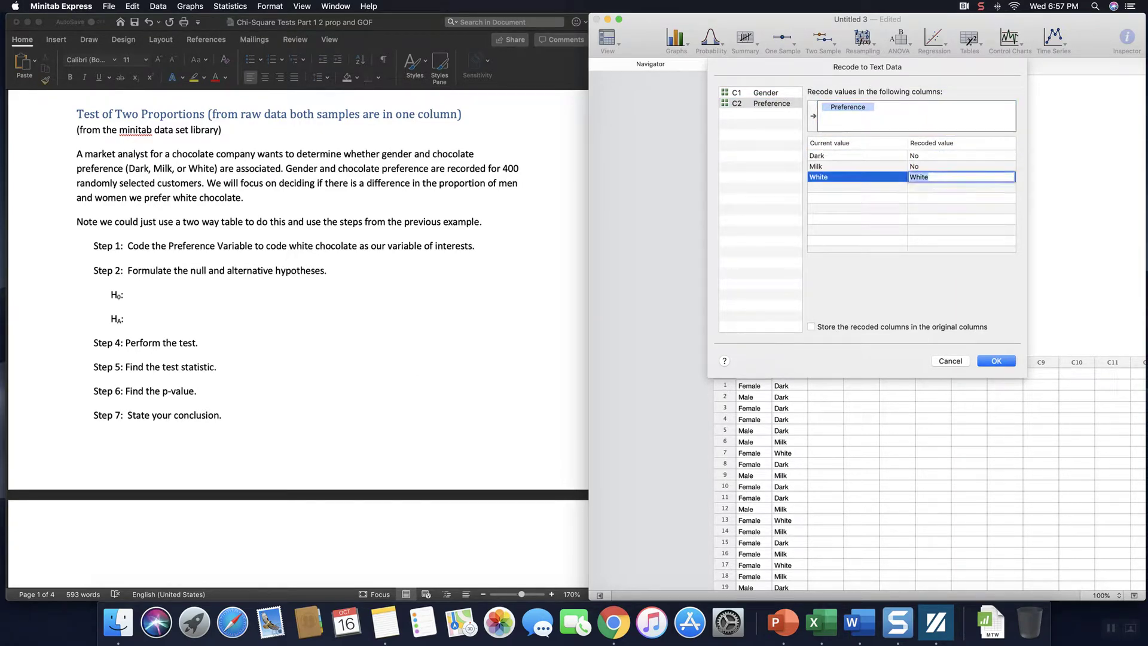
pyautogui.write('Yes')
pyautogui.click(995, 361)
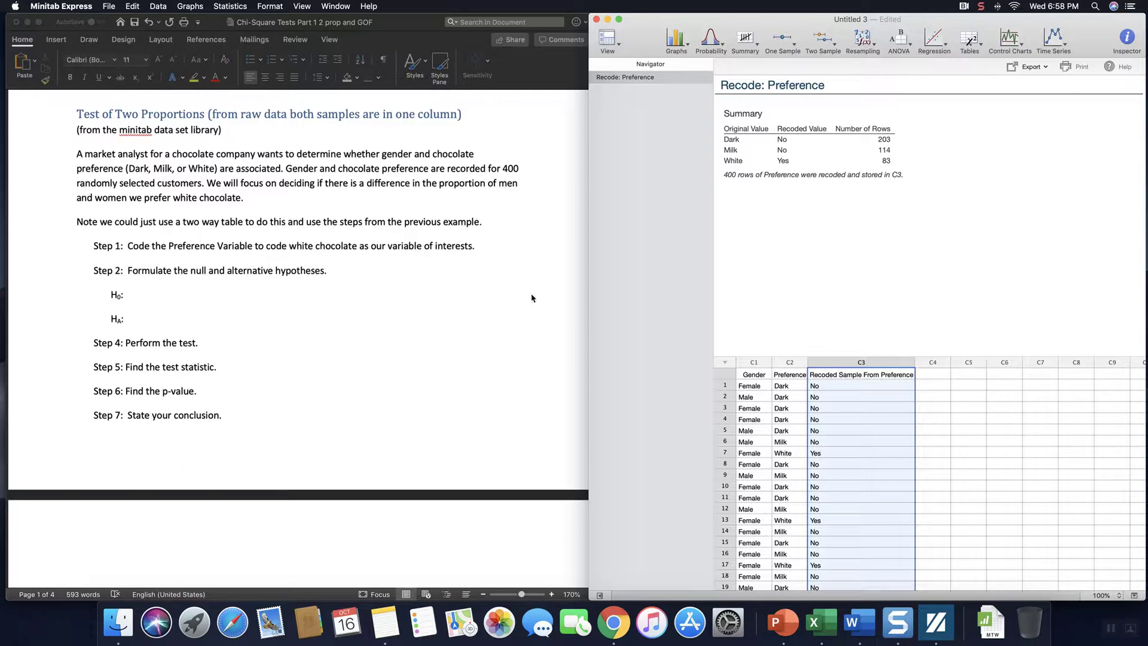
# Step: In the Word worksheet, enter the null hypothesis "p_females=p_males" in 14-point red text after H0
pyautogui.click(135, 297)
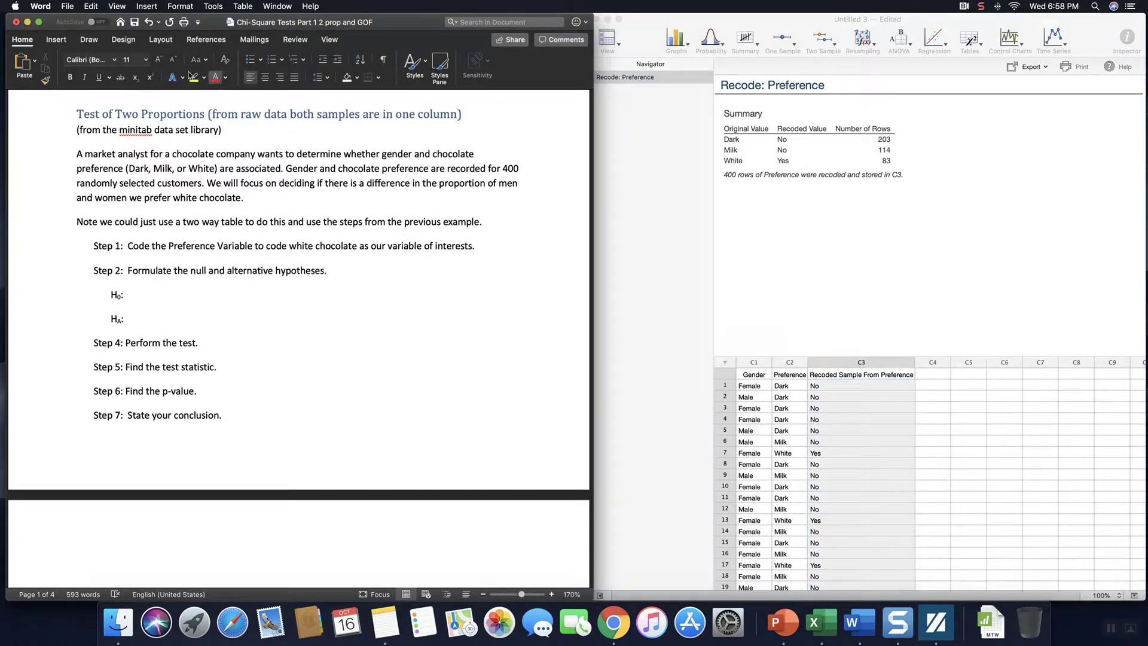
pyautogui.click(160, 62)
pyautogui.click(159, 61)
pyautogui.write('p')
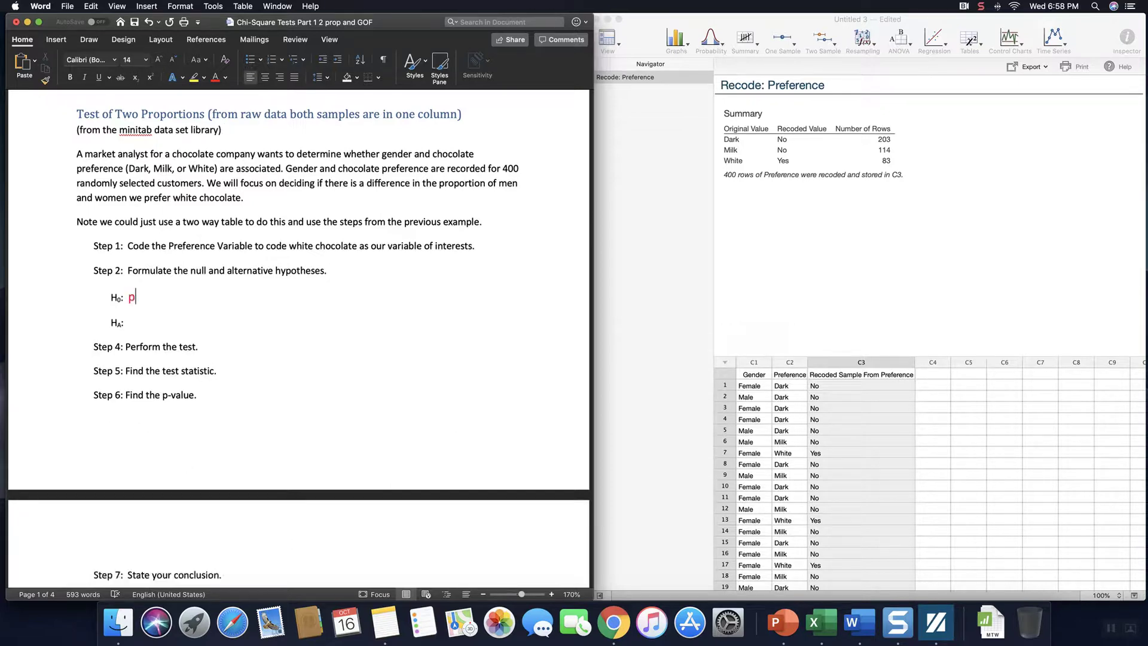
pyautogui.write('_females=p_males')
pyautogui.press('Down')
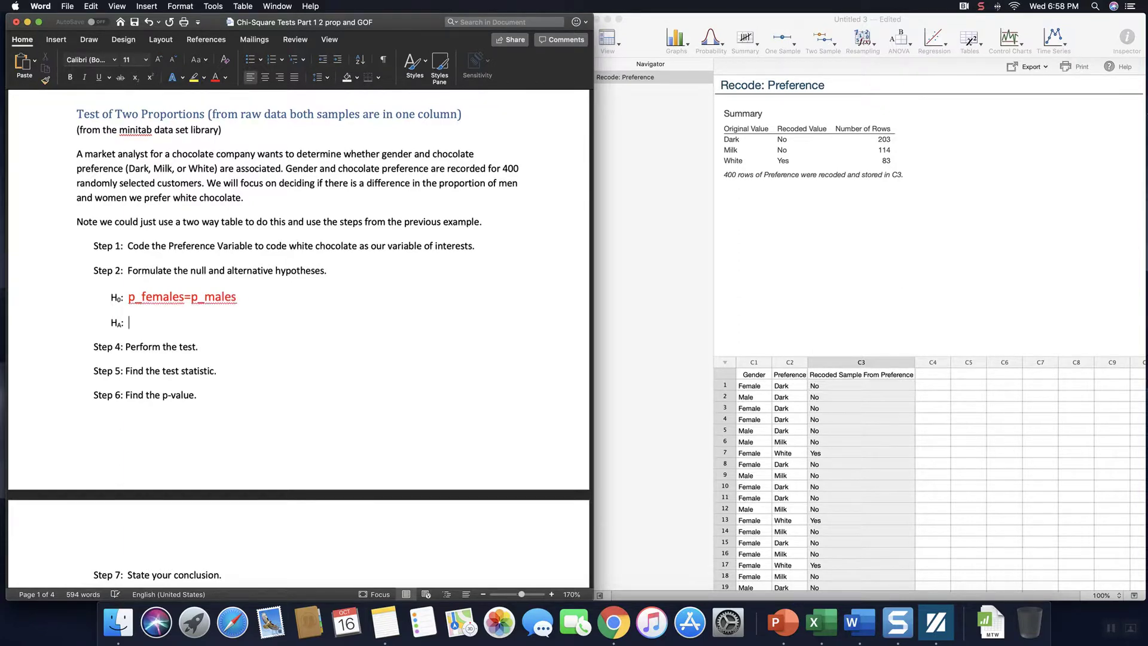
# Step: Enter "p_females p_males" in 14-point red text after HA, leaving the comparison sign out
pyautogui.click(159, 60)
pyautogui.click(159, 60)
pyautogui.write('p')
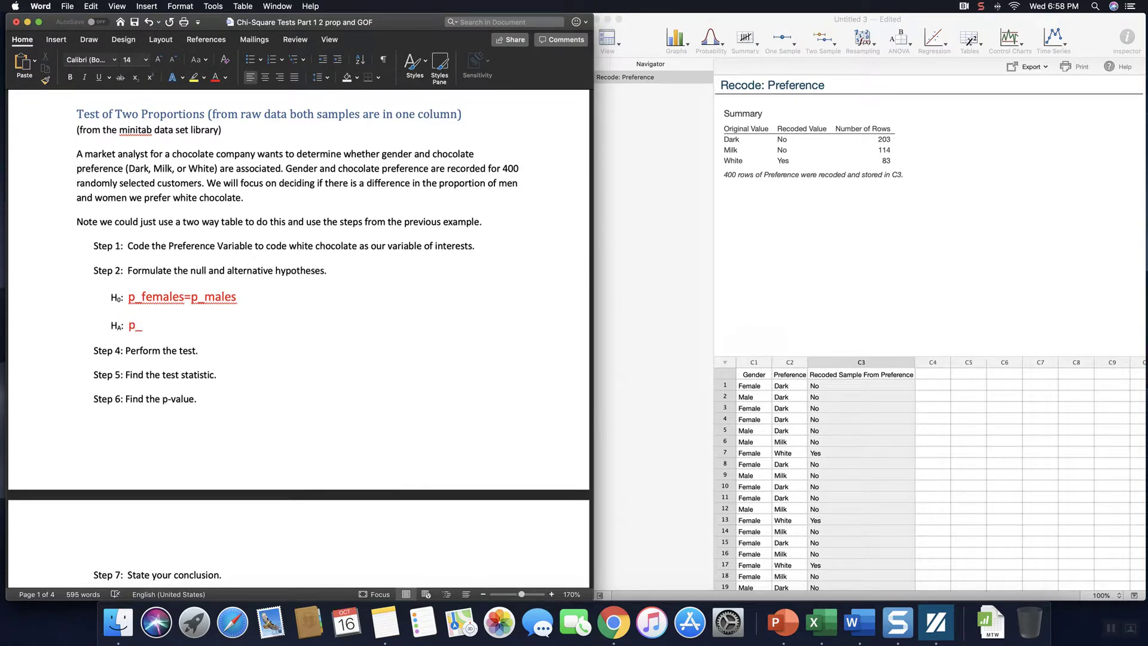
pyautogui.write('_female p_mal')
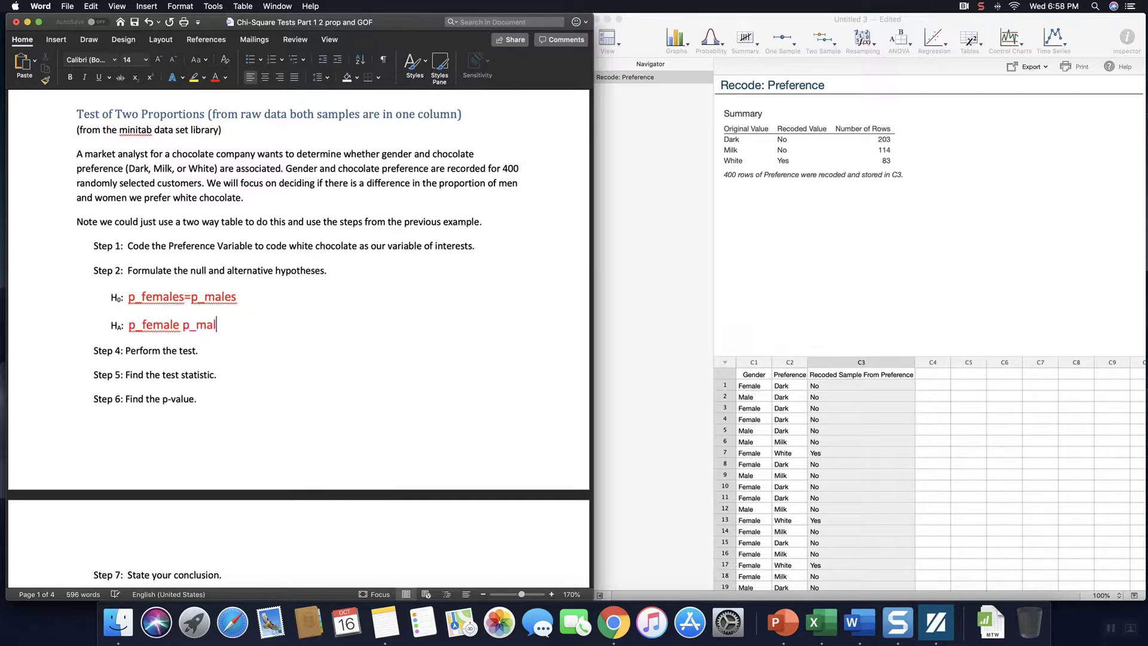
pyautogui.write('es')
pyautogui.press('Left')
pyautogui.press('Left')
pyautogui.press('Left')
pyautogui.press('Left')
pyautogui.press('Left')
pyautogui.press('Left')
pyautogui.press('Left')
pyautogui.press('Left')
pyautogui.write('s')
# Step: Insert the ≠ symbol from the Symbol font between p_females and p_males in the alternative hypothesis
pyautogui.click(57, 40)
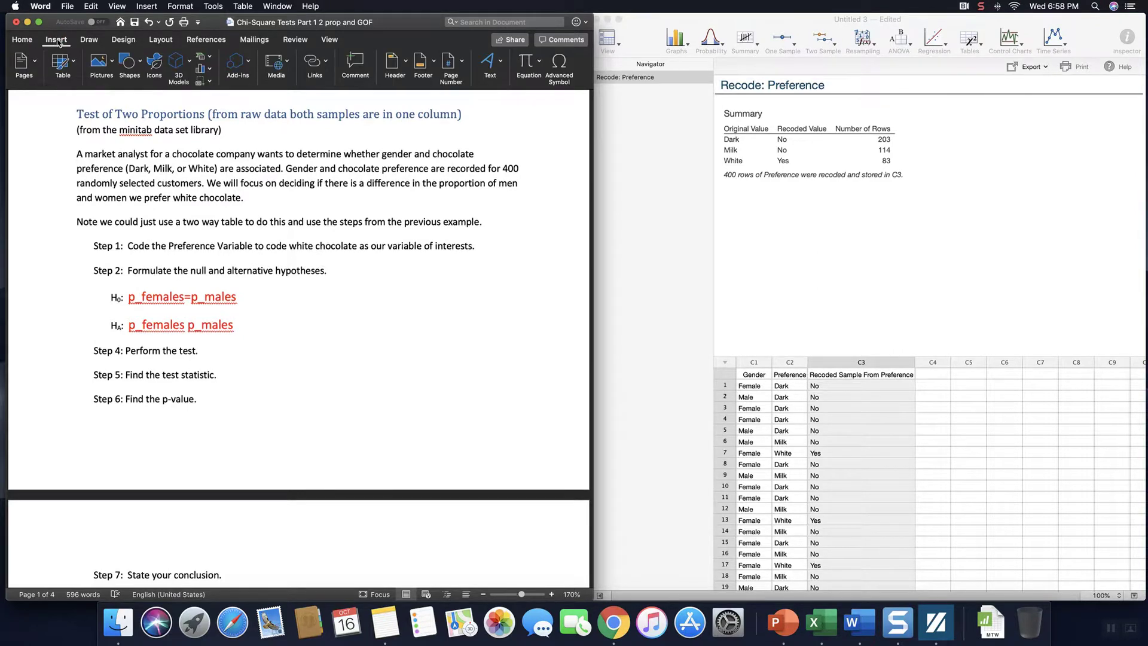
pyautogui.click(559, 63)
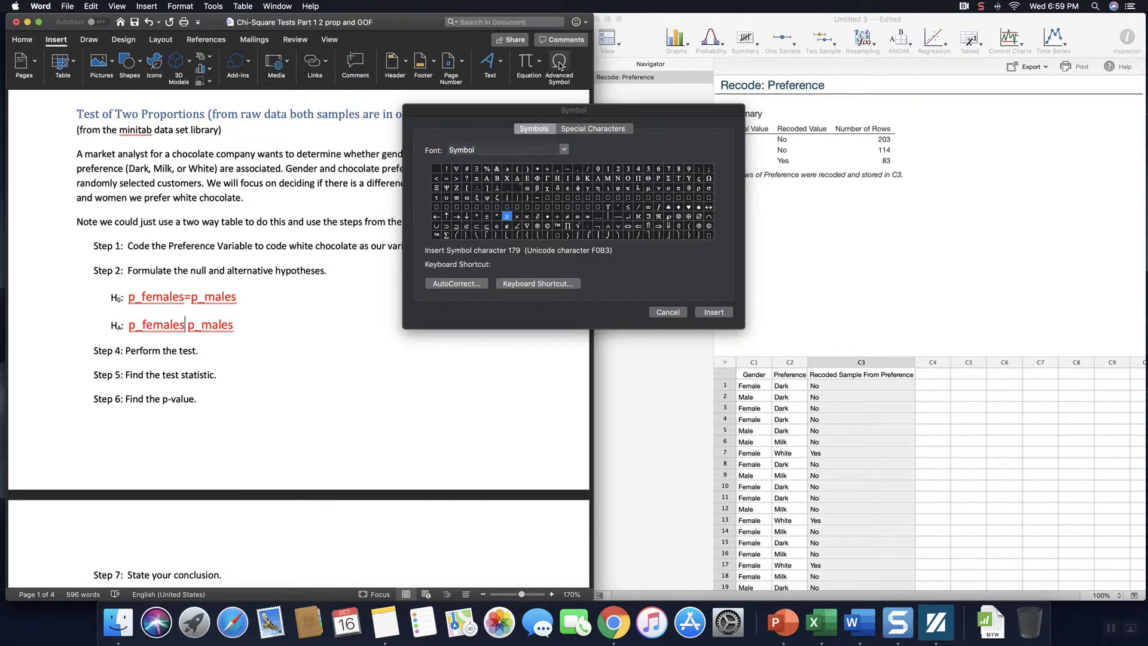
pyautogui.click(571, 224)
pyautogui.click(567, 218)
pyautogui.doubleClick(568, 220)
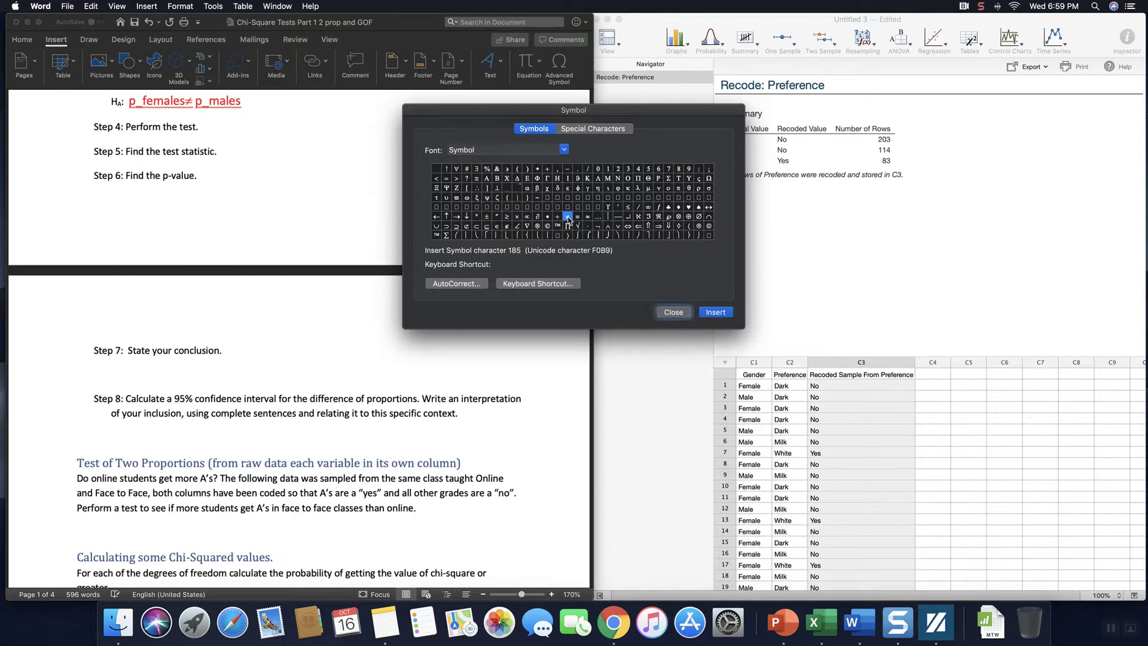
pyautogui.click(673, 312)
pyautogui.scroll(5, 262, 172)
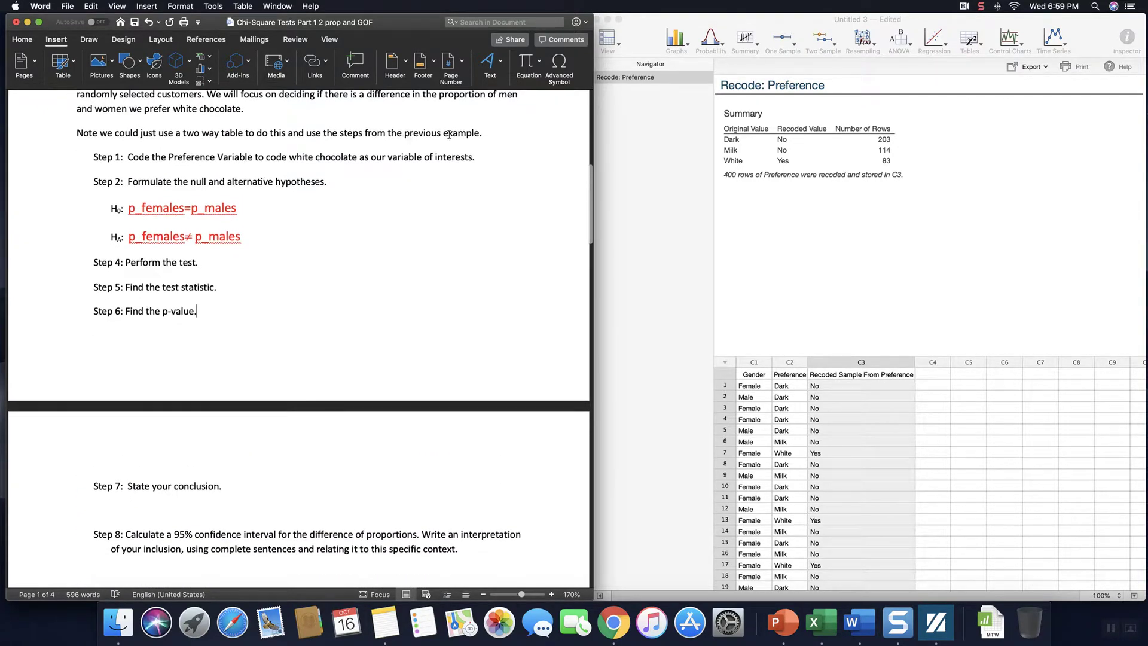
# Step: In Minitab Express, set up a two-sample proportions test with samples Recoded Sample From Preference, sample IDs Gender and event Yes
pyautogui.click(819, 43)
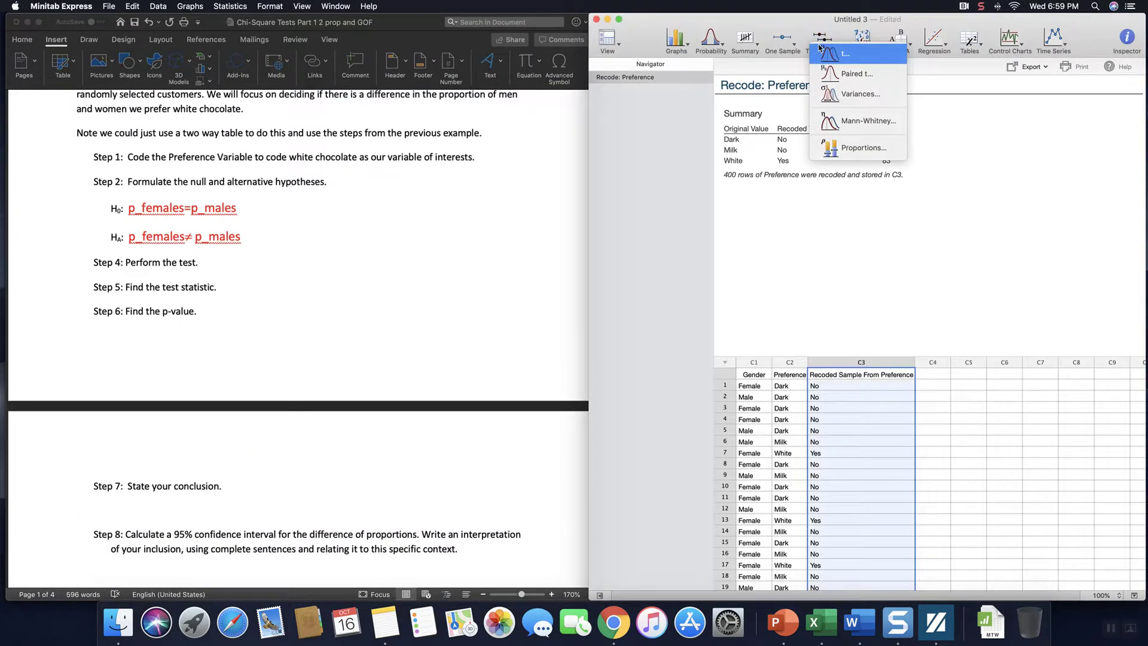
pyautogui.click(864, 147)
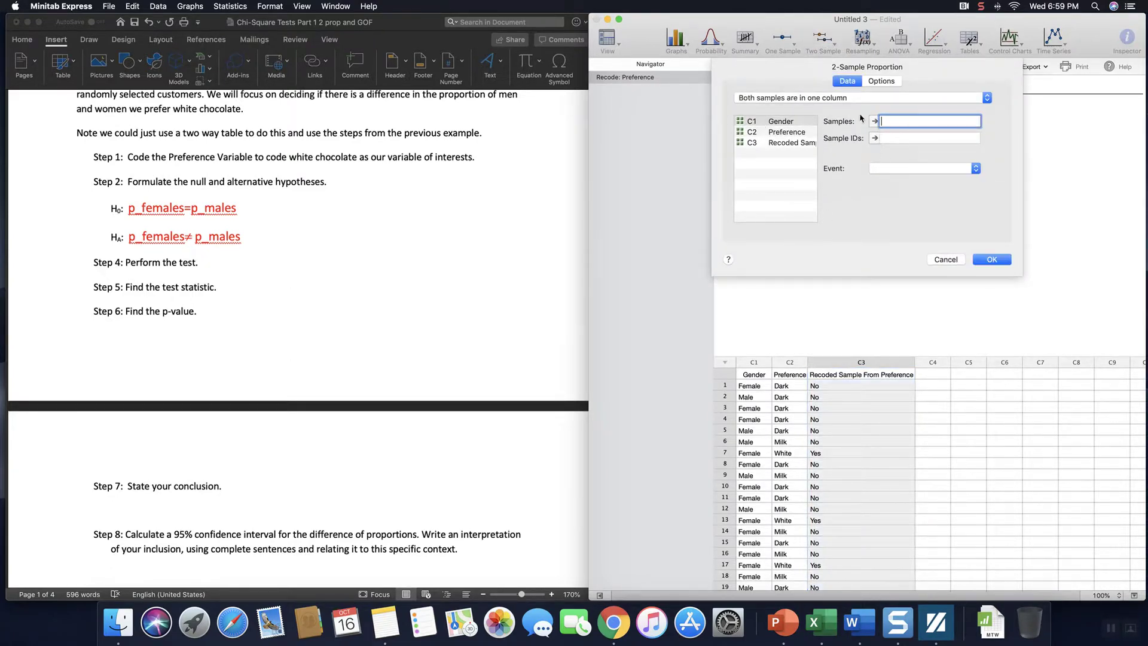
pyautogui.doubleClick(790, 143)
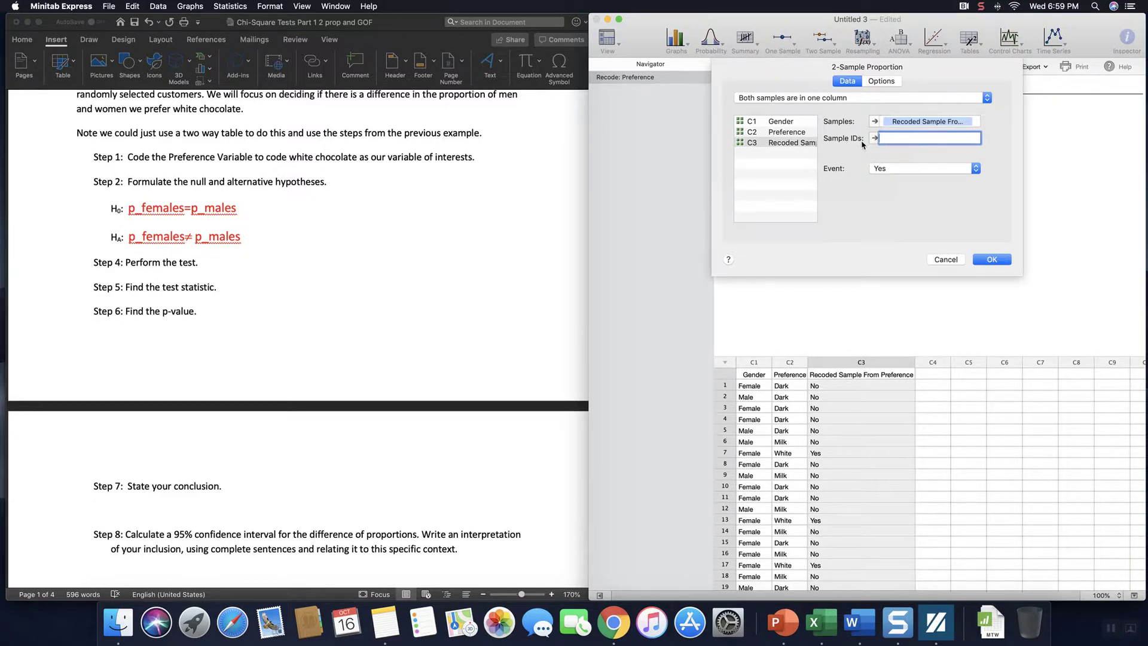
pyautogui.doubleClick(792, 122)
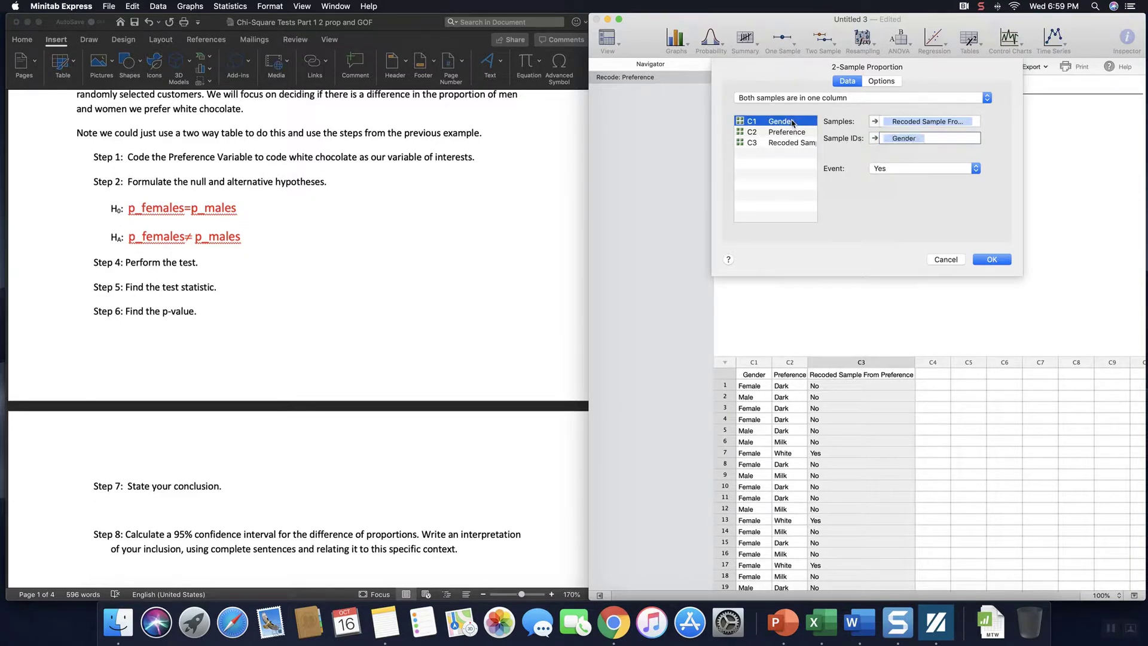
pyautogui.click(892, 172)
pyautogui.click(885, 173)
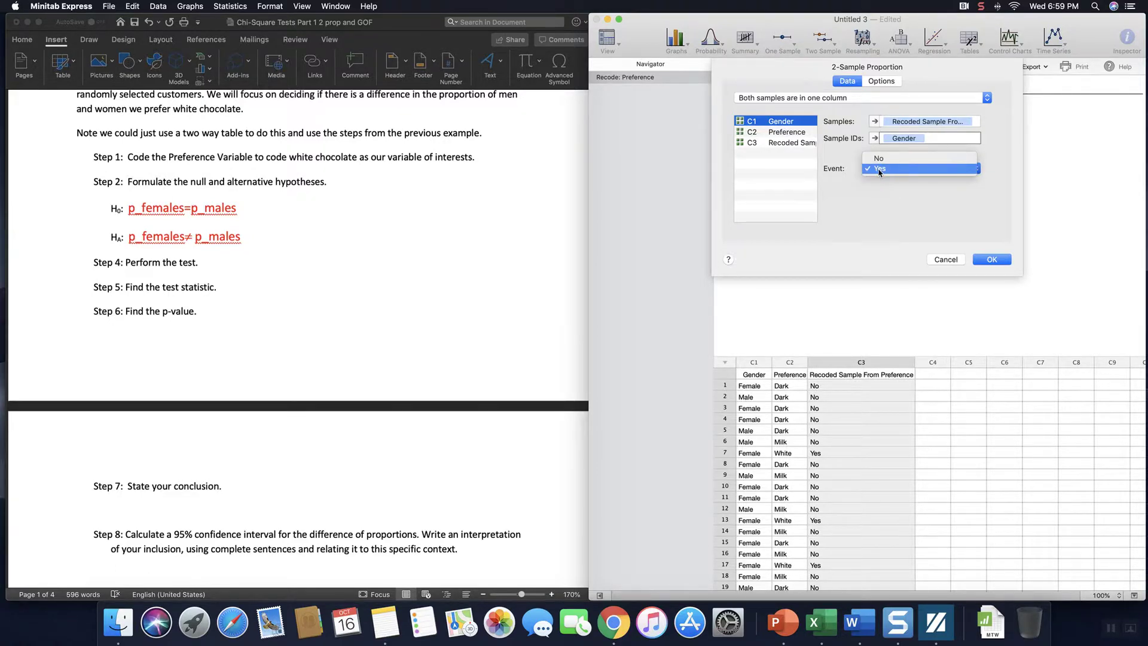
pyautogui.click(879, 173)
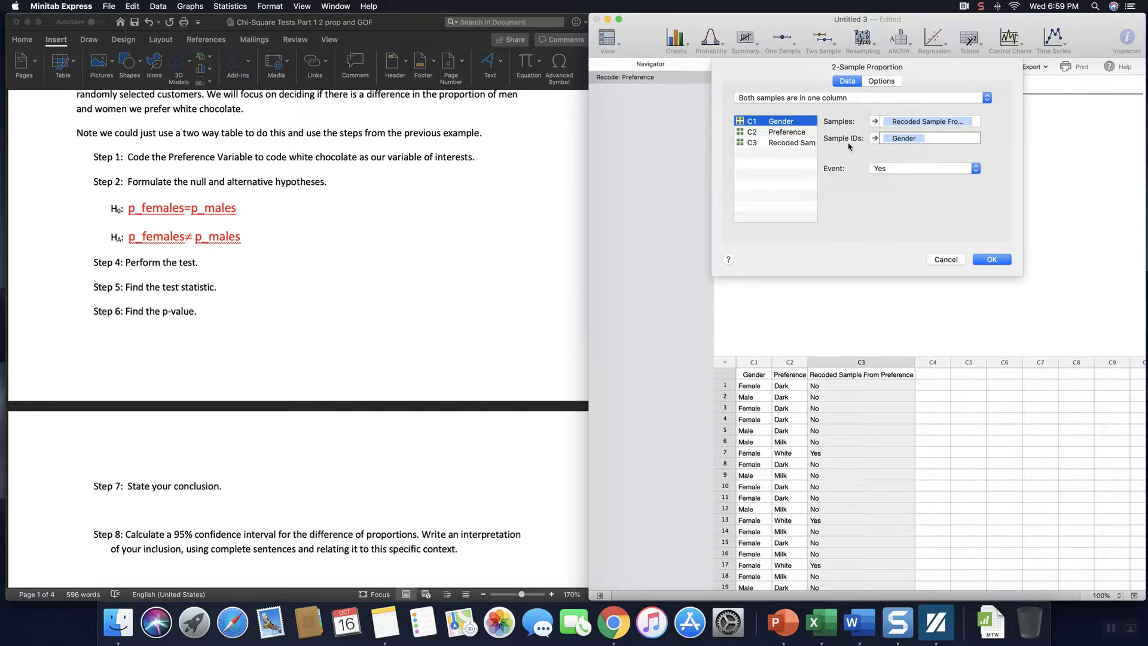
# Step: Run the test with alternative hypothesis Difference ≠ 0 and confidence level 95, and review the Z-value and p-values in the output
pyautogui.click(880, 82)
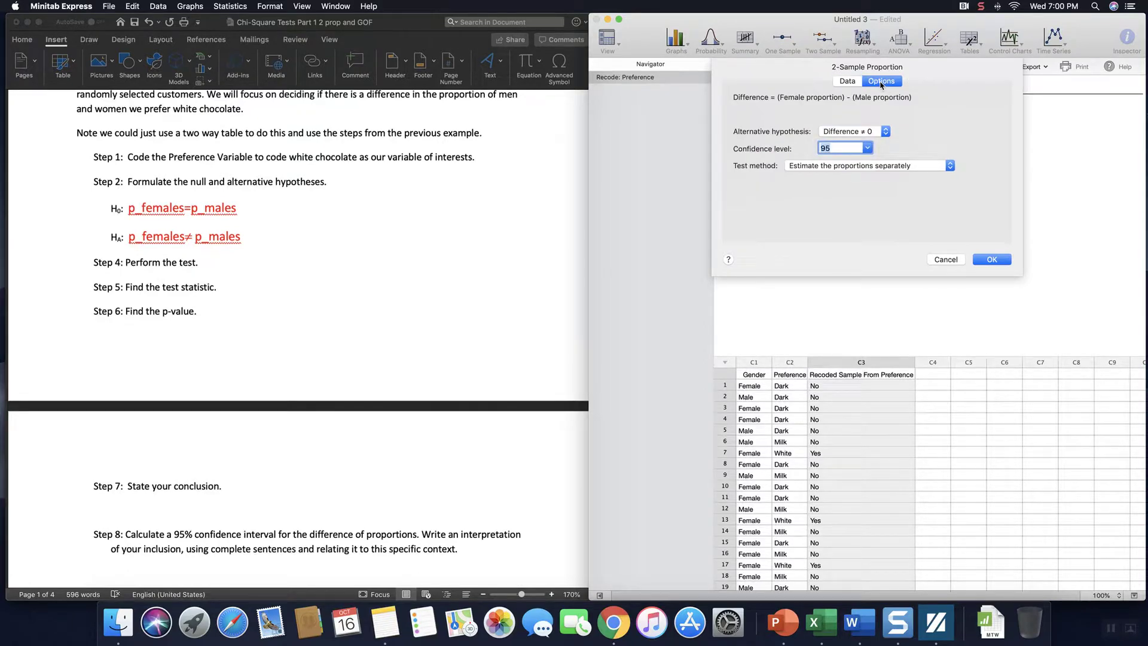
pyautogui.click(886, 133)
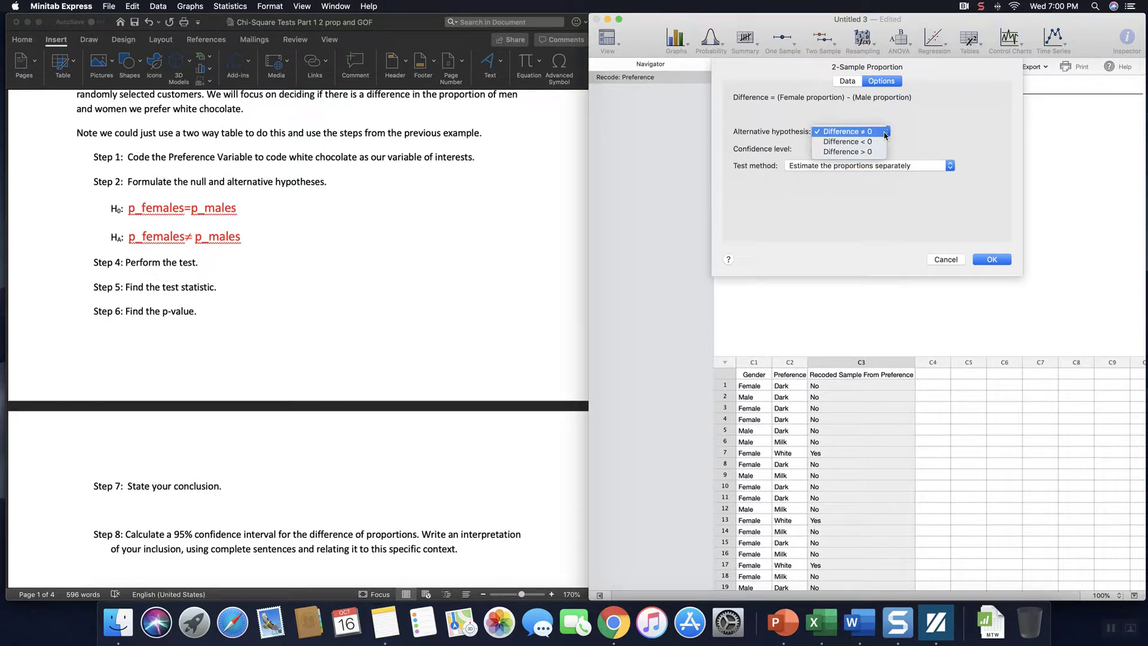
pyautogui.click(885, 134)
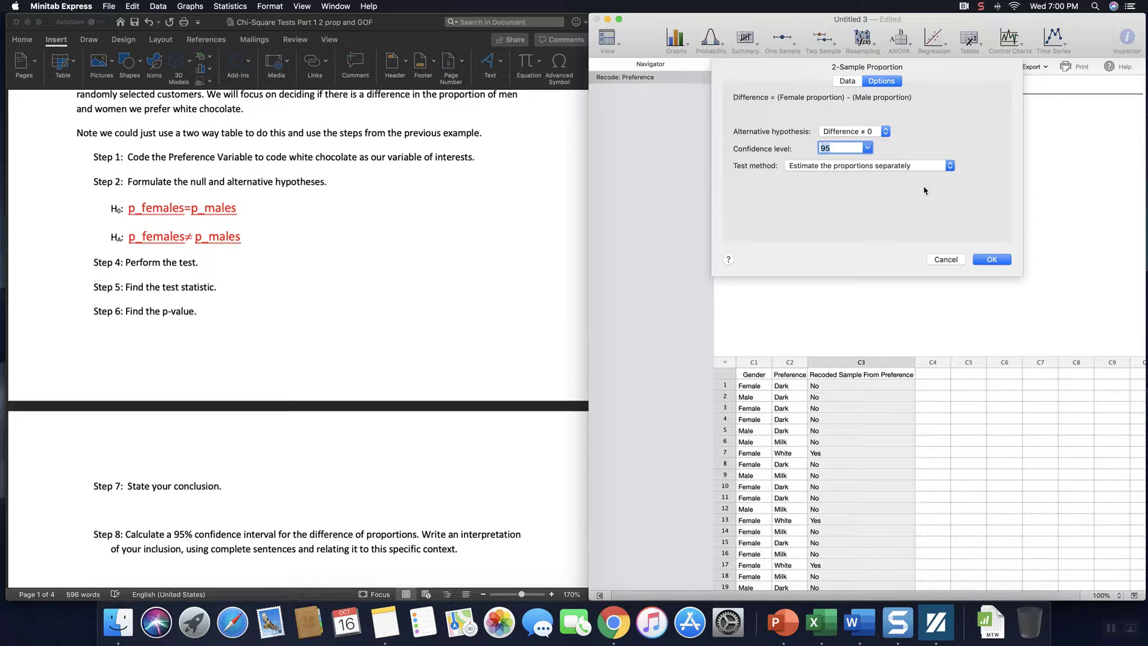
pyautogui.click(992, 259)
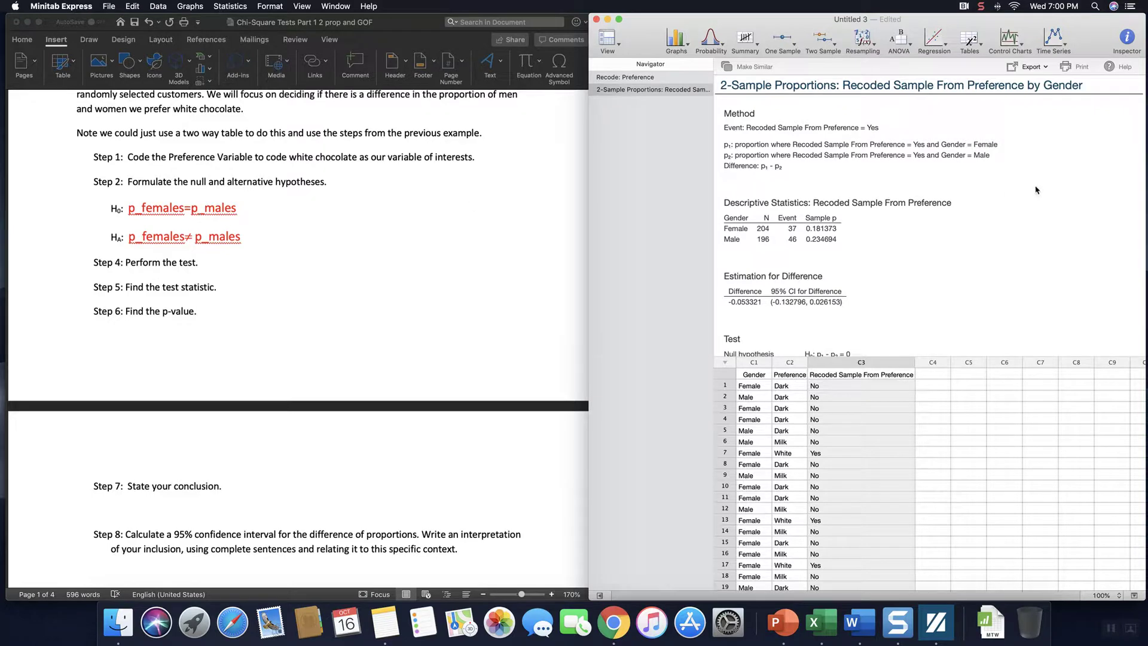
pyautogui.scroll(-3, 960, 227)
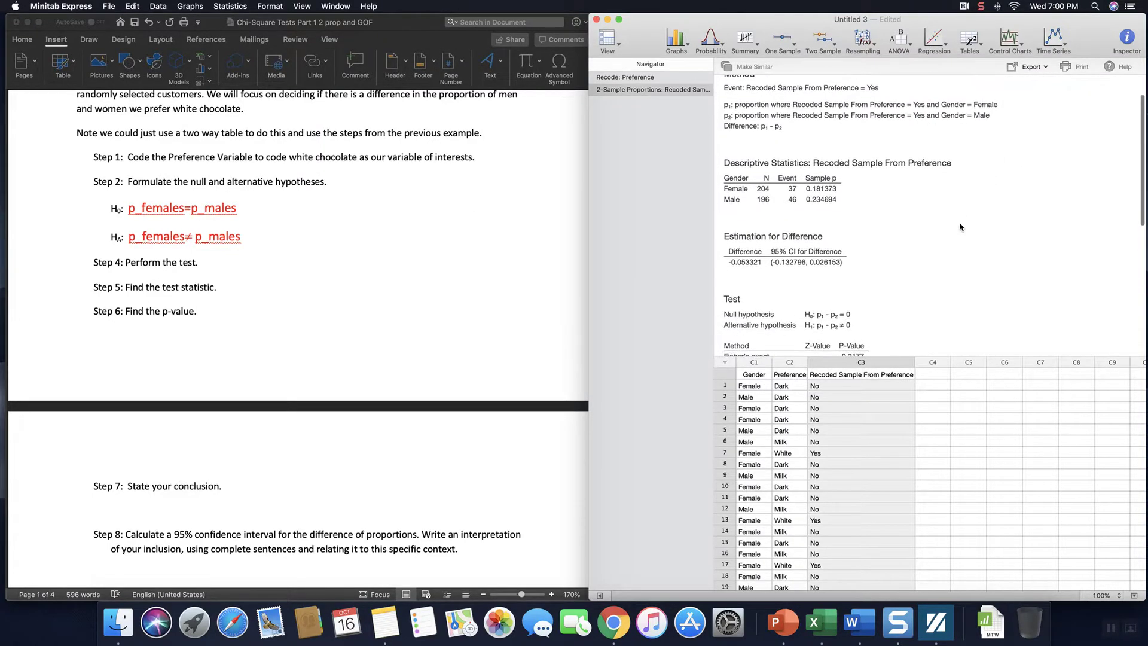
pyautogui.scroll(-2, 960, 227)
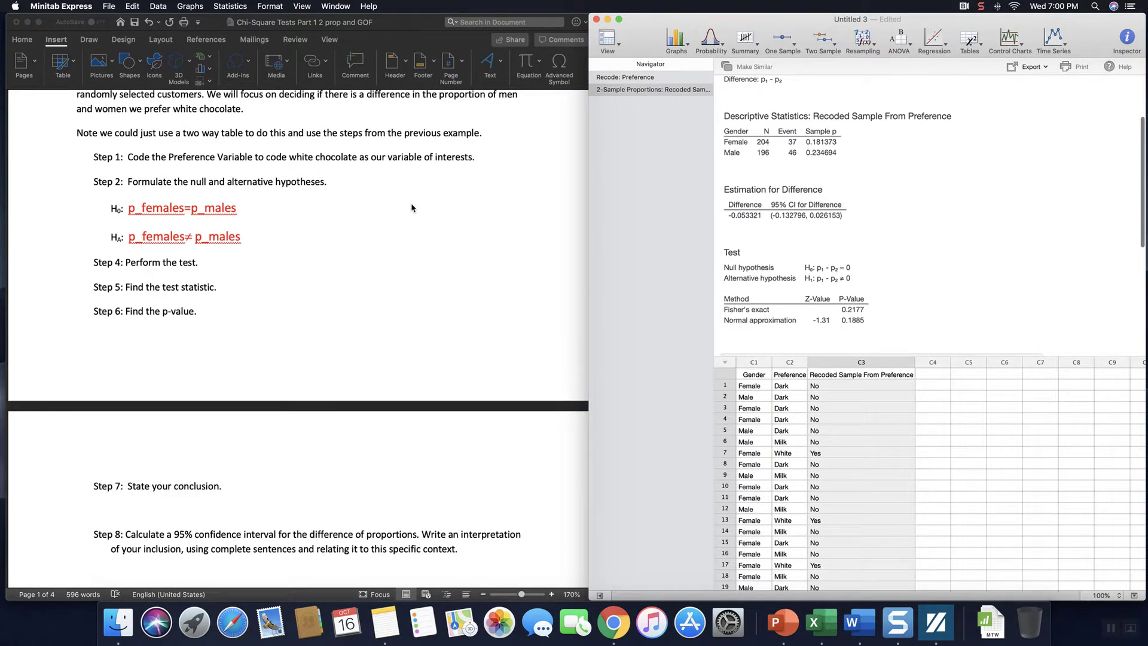
# Step: In Word, record the test statistic "Z=-1.31" in 14-point red text after Step 5
pyautogui.click(228, 290)
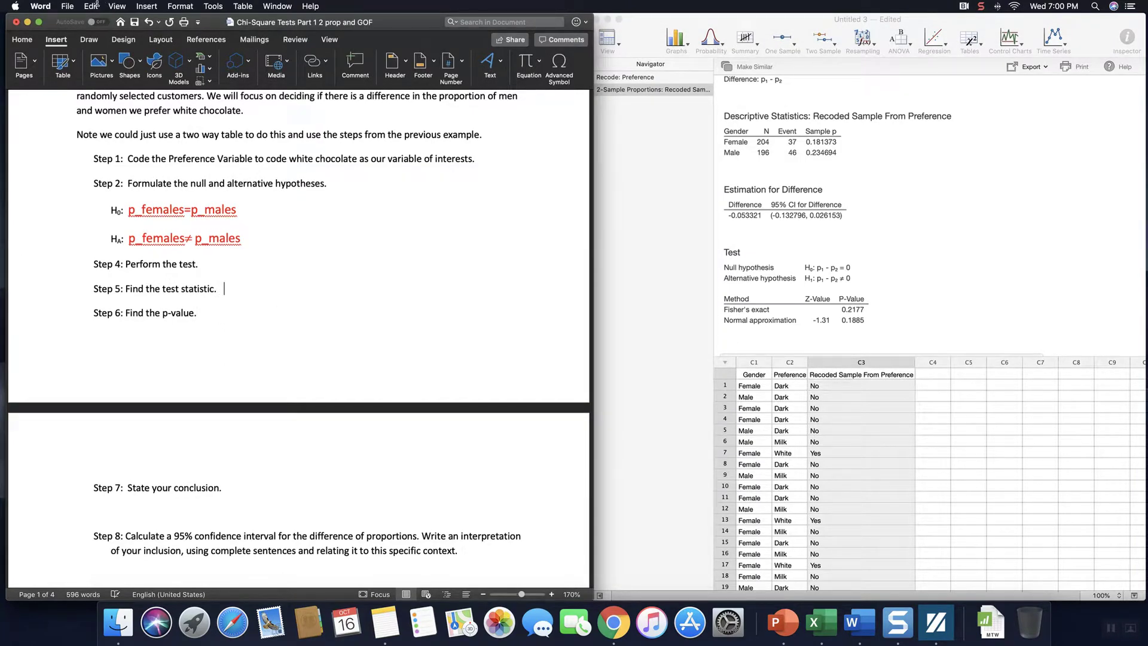
pyautogui.click(23, 41)
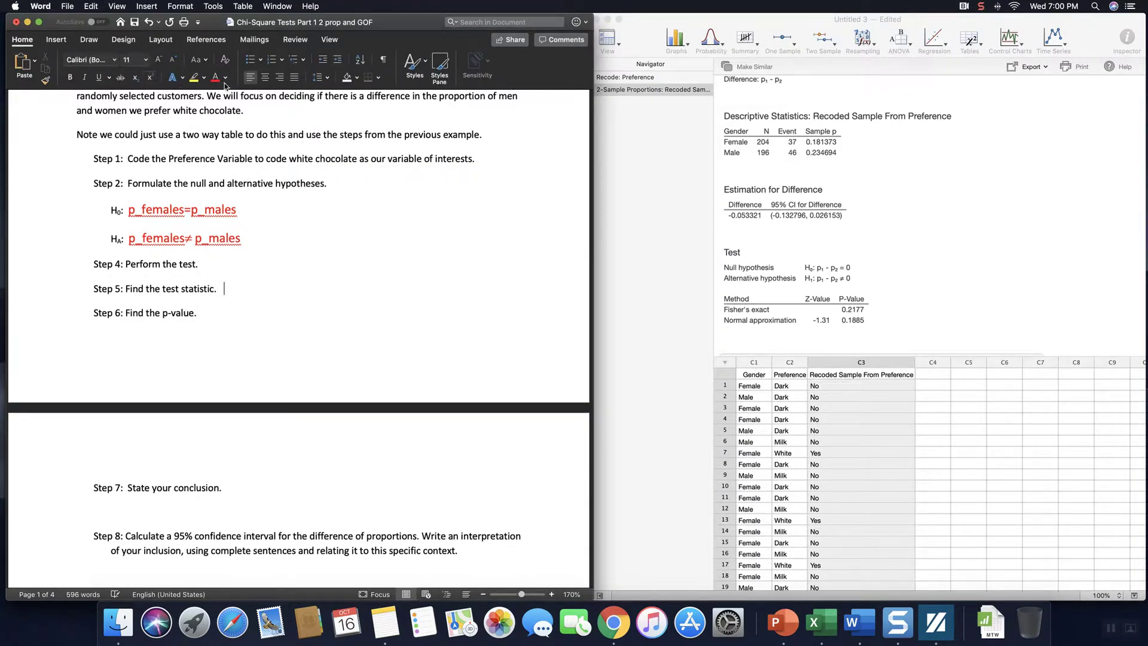
pyautogui.click(160, 62)
pyautogui.click(161, 61)
pyautogui.write('Z=-1')
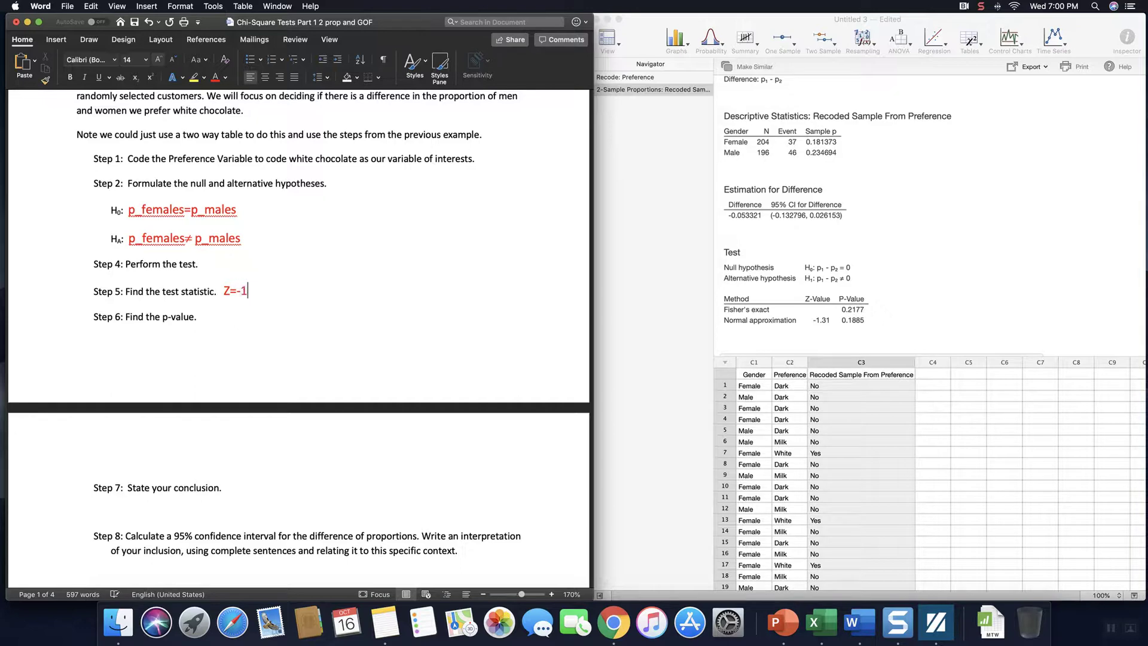
pyautogui.write('.31')
# Step: Record the p-value 0.1885 in 14-point red text after Step 6
pyautogui.click(157, 61)
pyautogui.click(156, 61)
pyautogui.write('0')
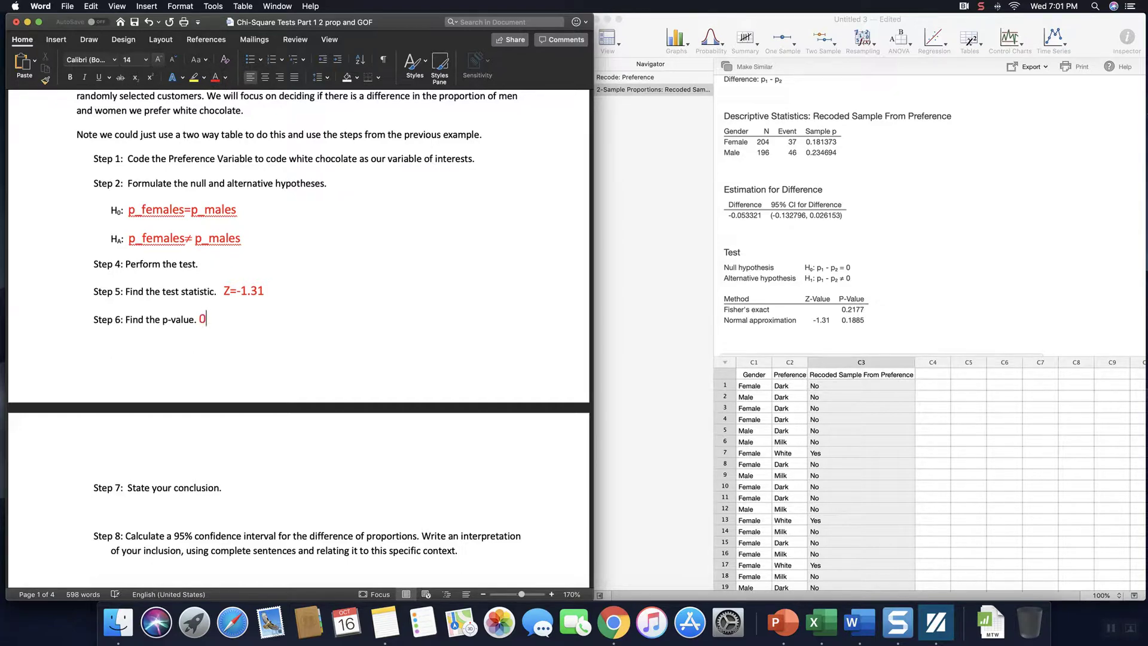
pyautogui.write('.1885')
# Step: Below Step 7, start the conclusion in 22-point red text with "The sample evidence indicates that the proportion of people who"
pyautogui.scroll(-3, 387, 390)
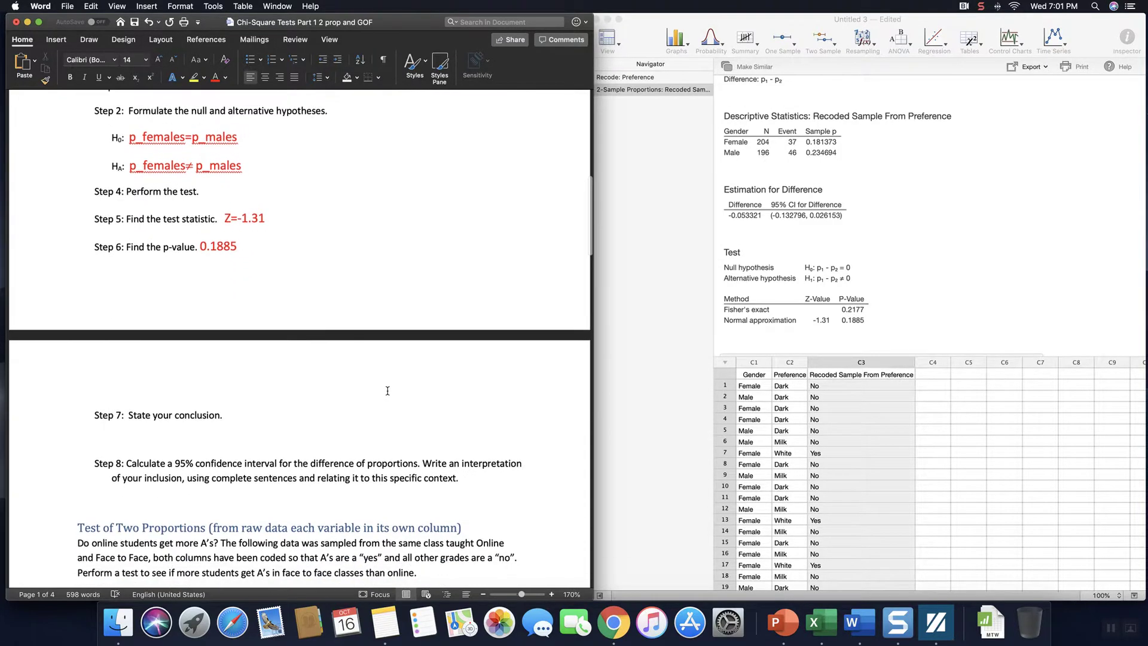
pyautogui.scroll(-2, 387, 390)
pyautogui.click(199, 392)
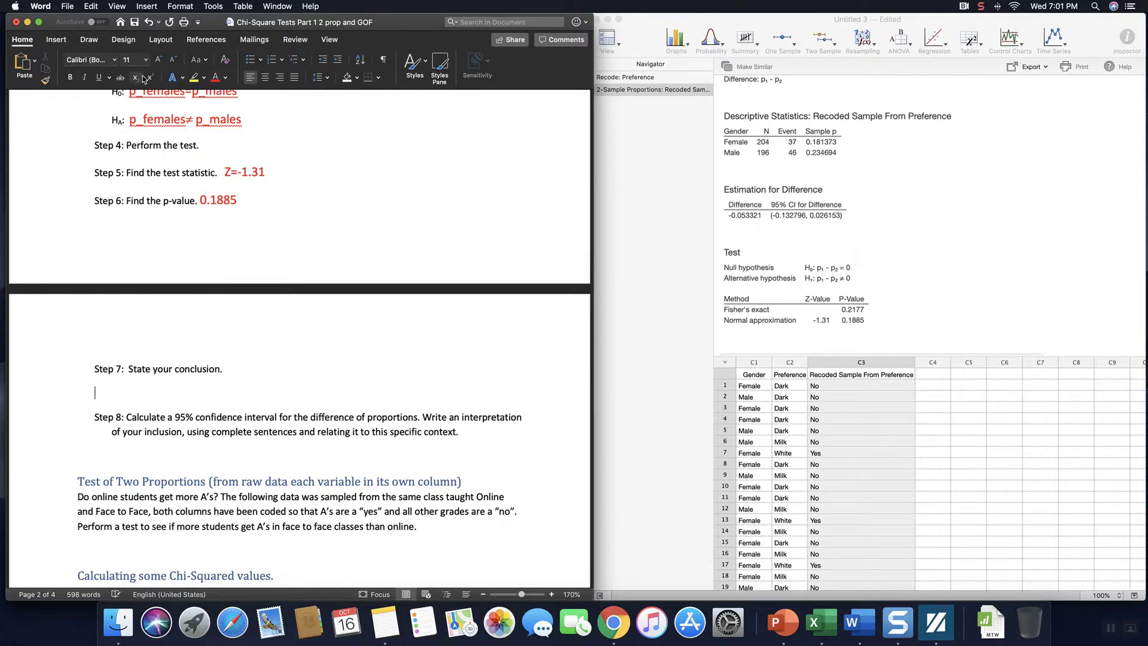
pyautogui.click(158, 59)
pyautogui.click(158, 59)
pyautogui.click(158, 60)
pyautogui.click(158, 60)
pyautogui.click(158, 59)
pyautogui.click(158, 59)
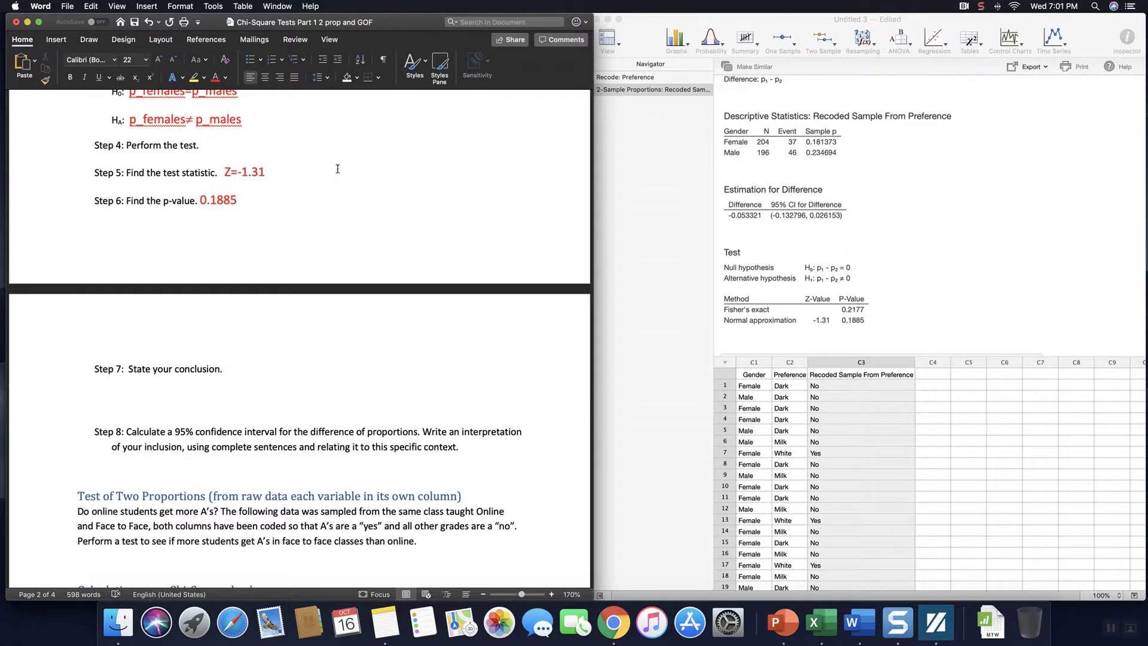
pyautogui.write('The sample evide')
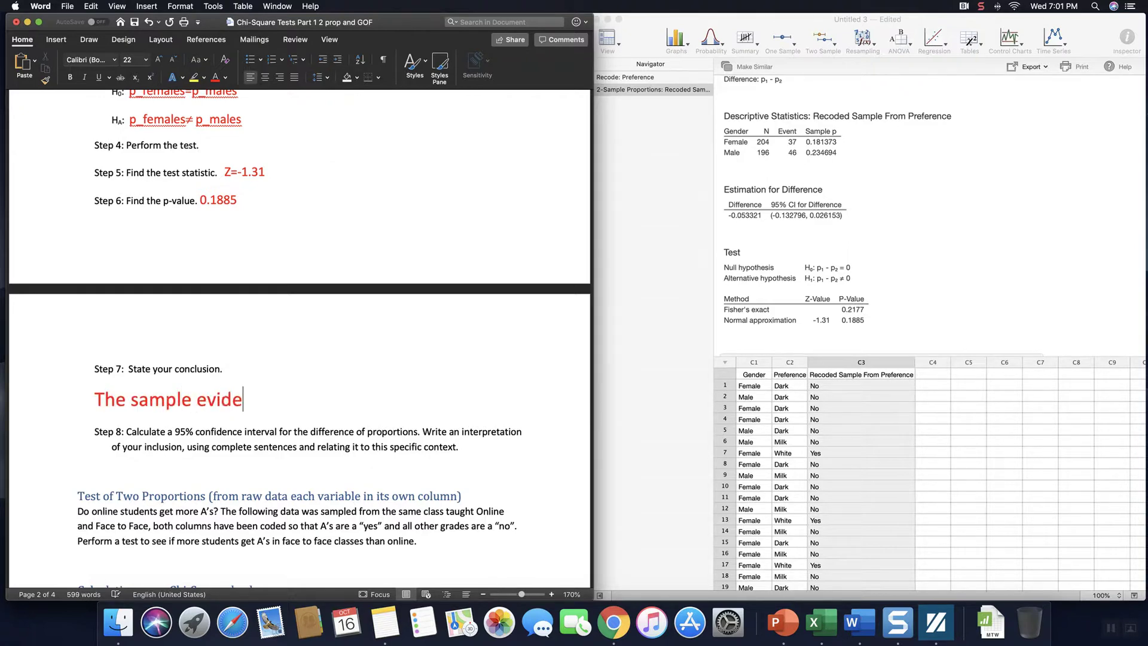
pyautogui.write('nce indicates t')
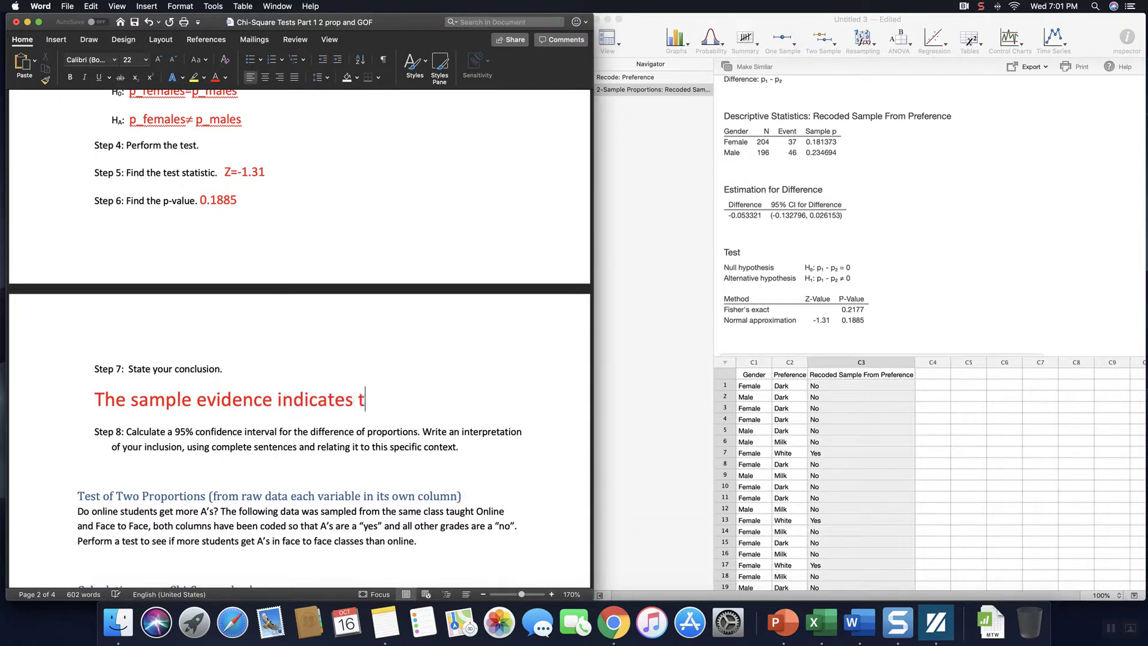
pyautogui.write('hat the prop')
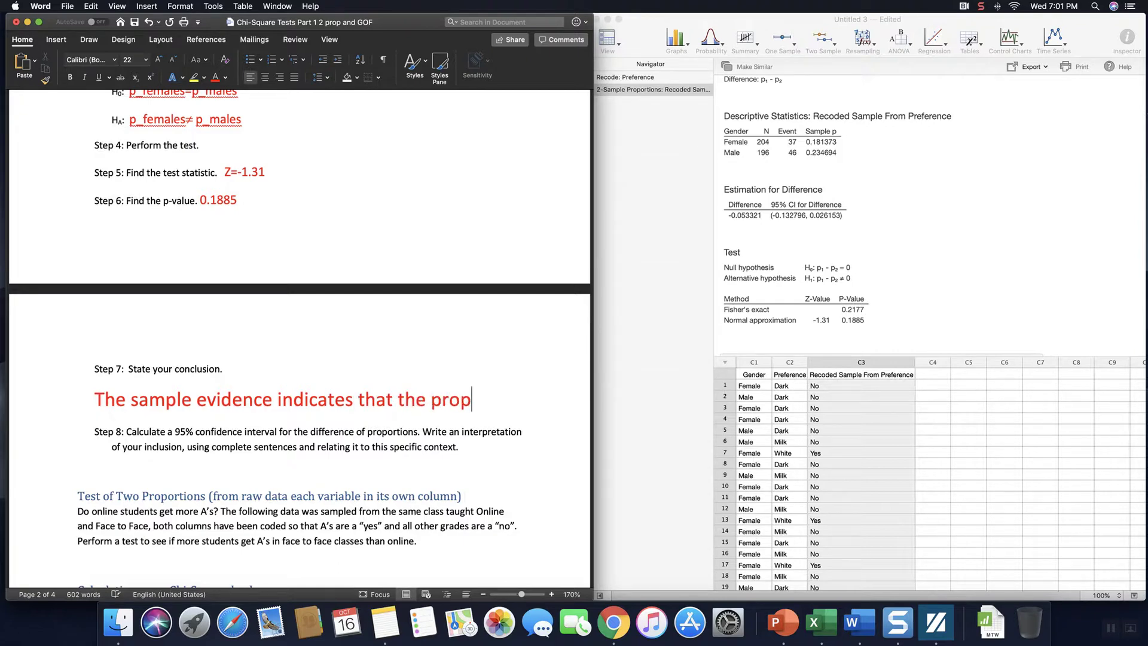
pyautogui.write('ortion of pe')
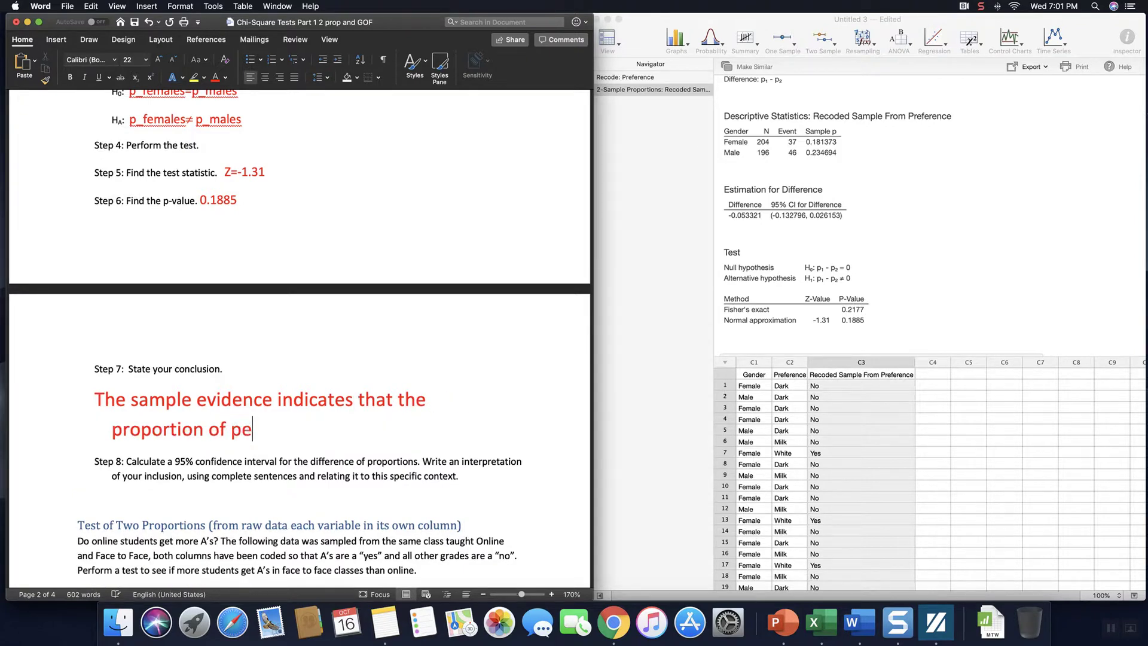
pyautogui.write('ople who ')
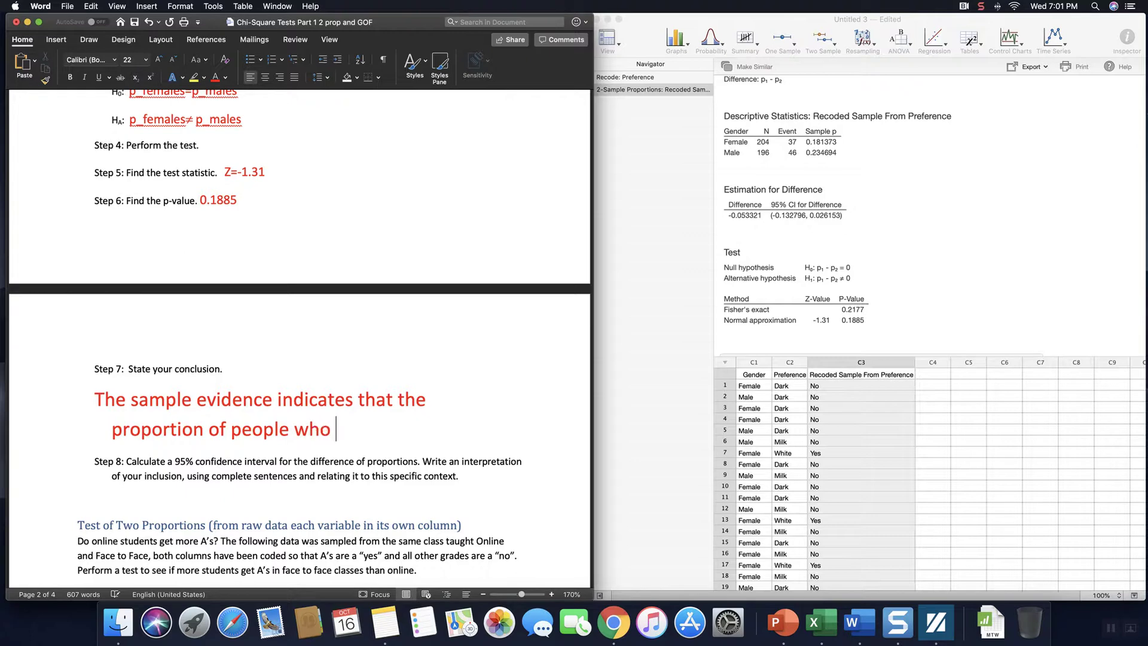
# Step: Finish the Step 7 conclusion with "like white chocolate is the same for both men and women."
pyautogui.write('like white choica')
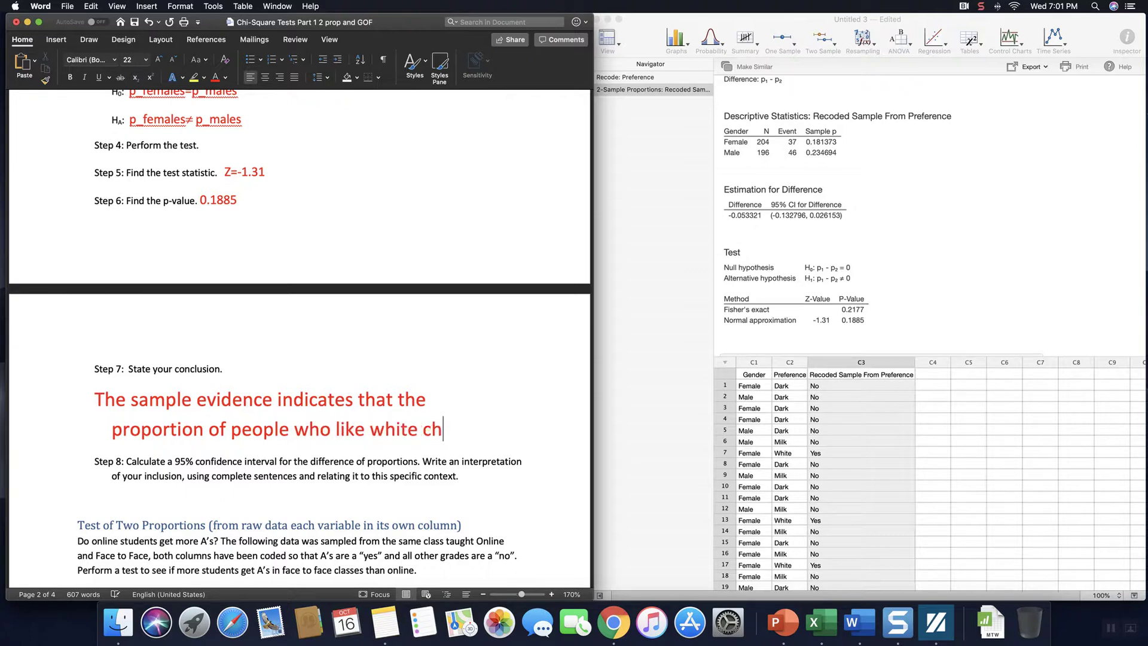
pyautogui.press('BackSpace')
pyautogui.press('BackSpace')
pyautogui.press('BackSpace')
pyautogui.write('colate is the ssam')
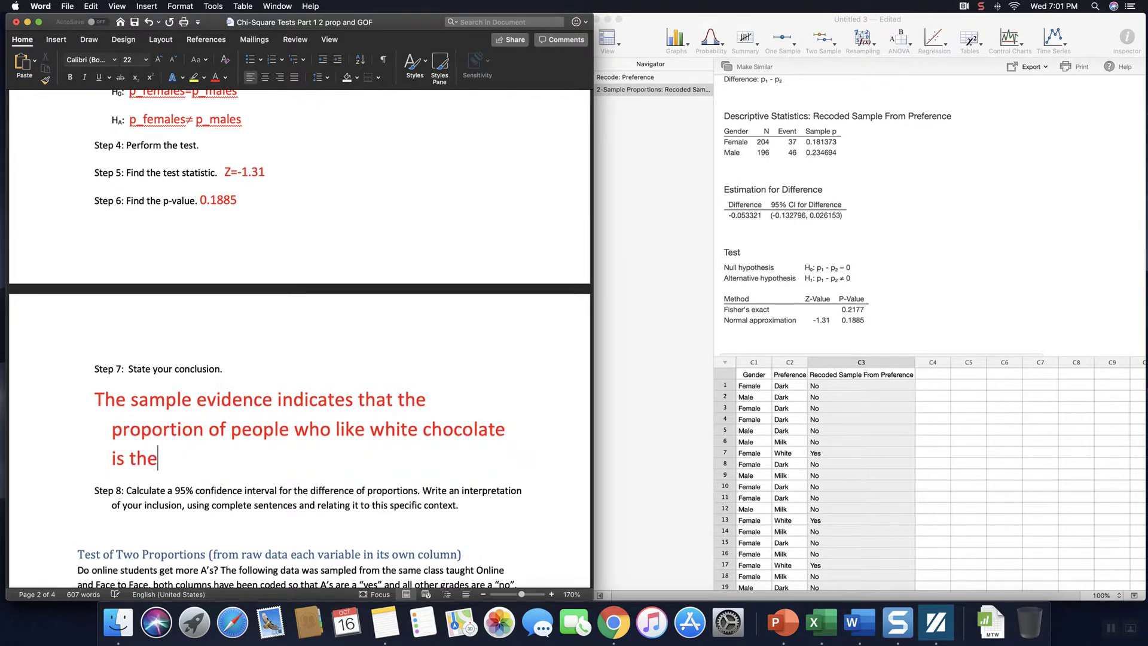
pyautogui.press('BackSpace')
pyautogui.press('BackSpace')
pyautogui.press('BackSpace')
pyautogui.write('ame for m')
pyautogui.press('BackSpace')
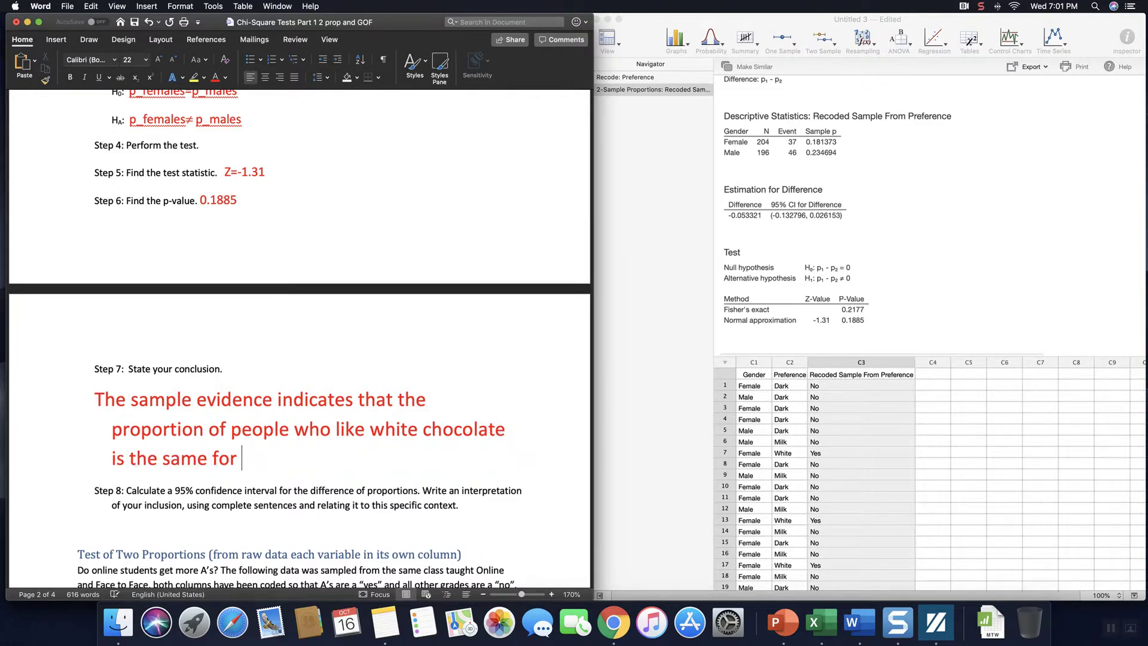
pyautogui.write('both men')
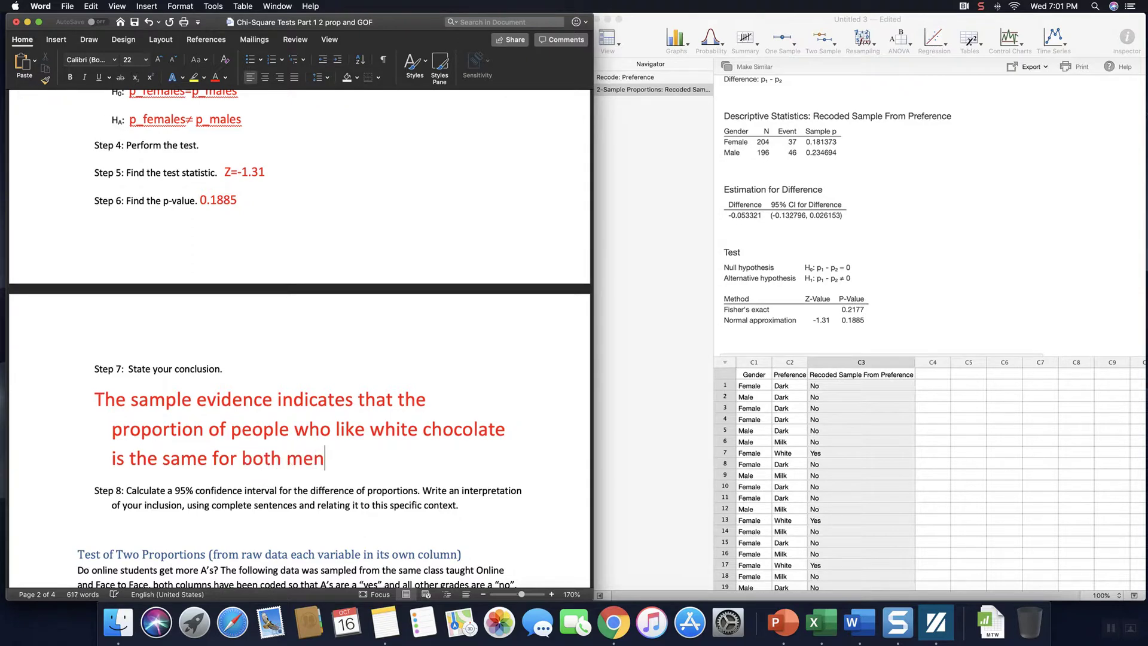
pyautogui.write(' and women.')
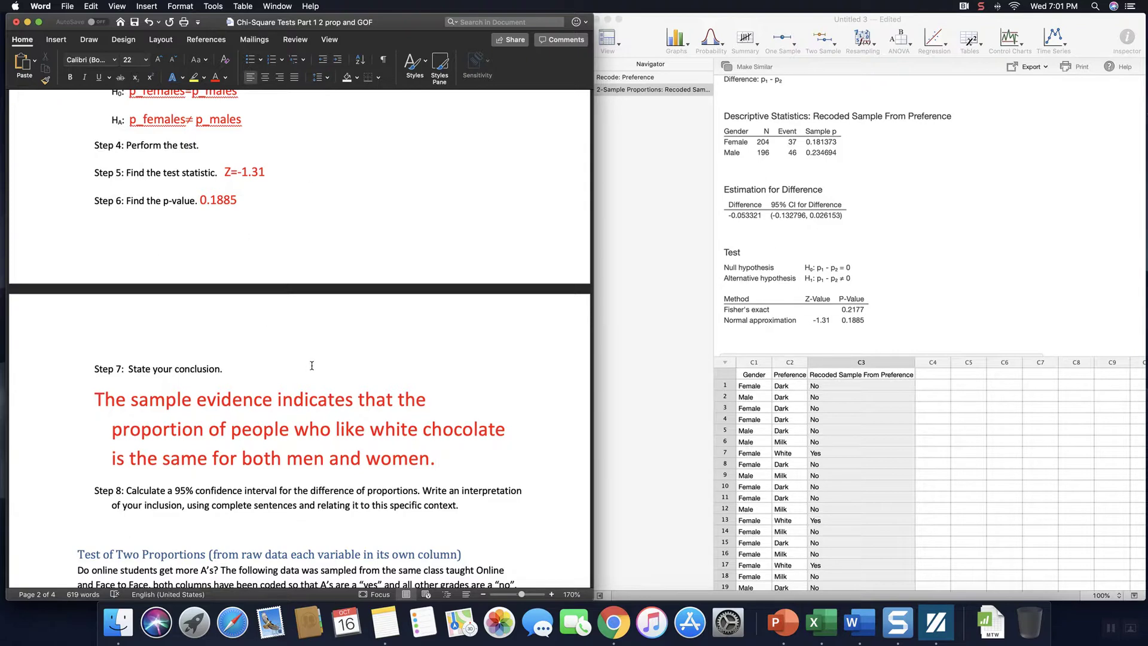
# Step: Below Step 8, start the confidence interval interpretation in 18-point red text with "We are 95% confident that the difference of proportion"
pyautogui.scroll(-3, 318, 369)
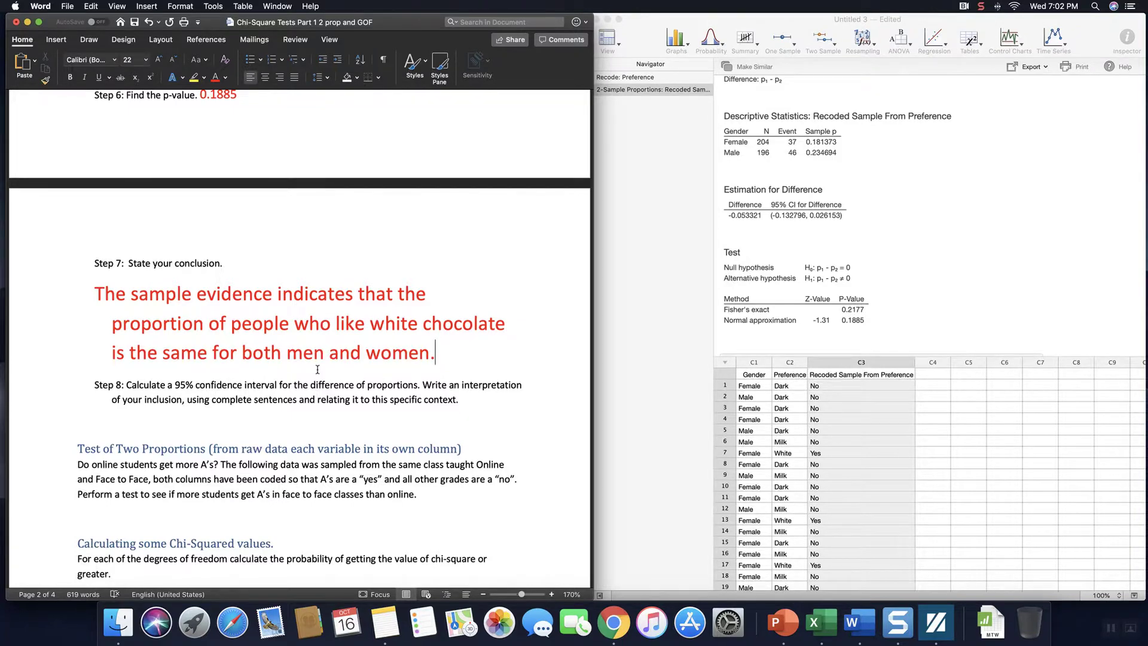
pyautogui.scroll(-2, 317, 369)
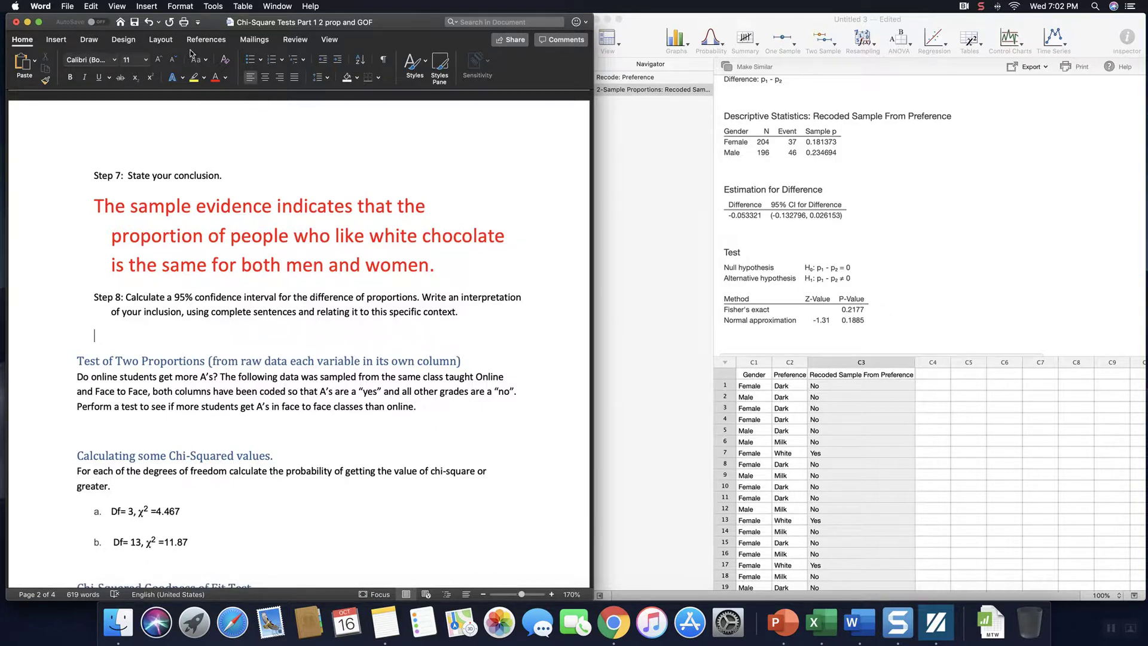
pyautogui.click(158, 59)
pyautogui.click(158, 59)
pyautogui.click(158, 59)
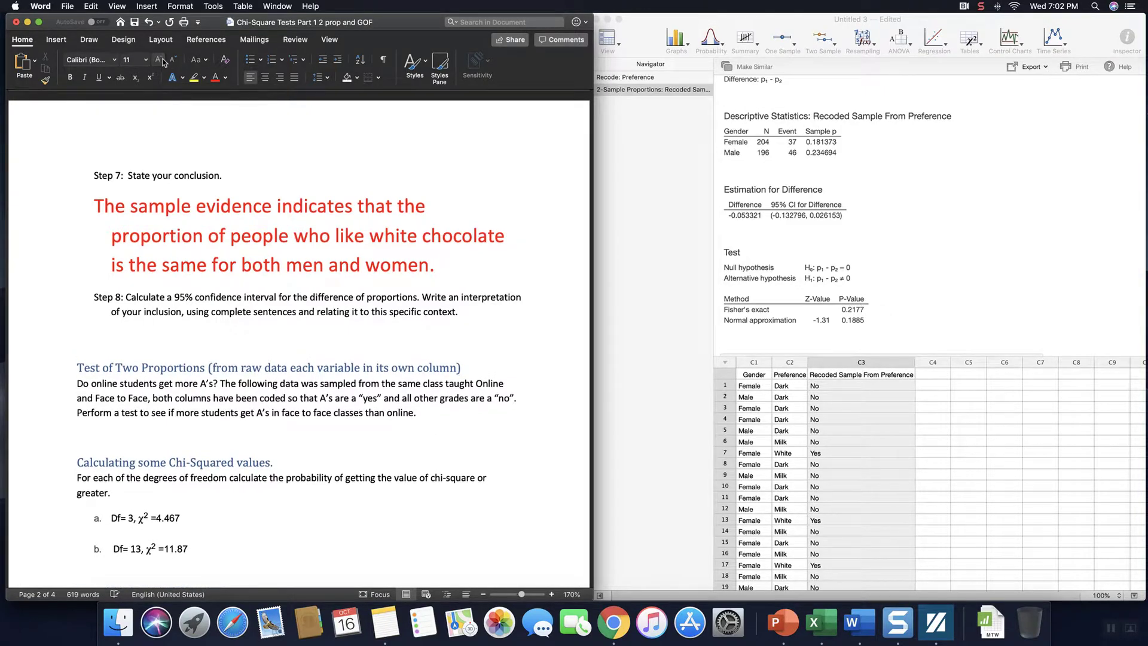
pyautogui.click(158, 59)
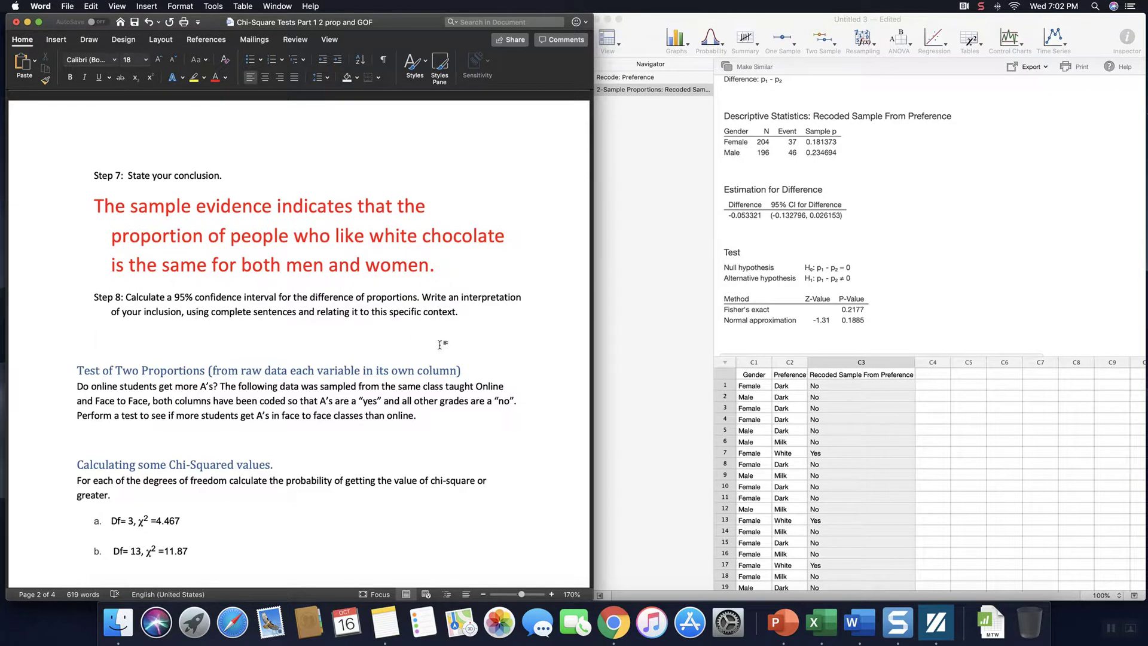
pyautogui.scroll(-2, 443, 345)
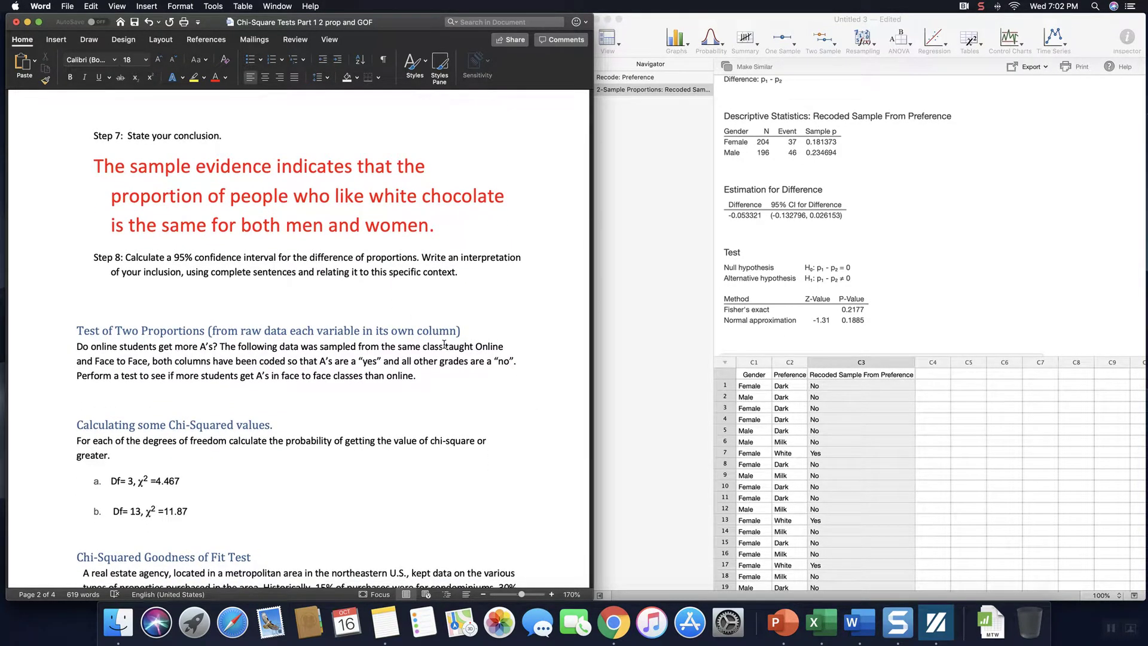
pyautogui.scroll(-1, 444, 344)
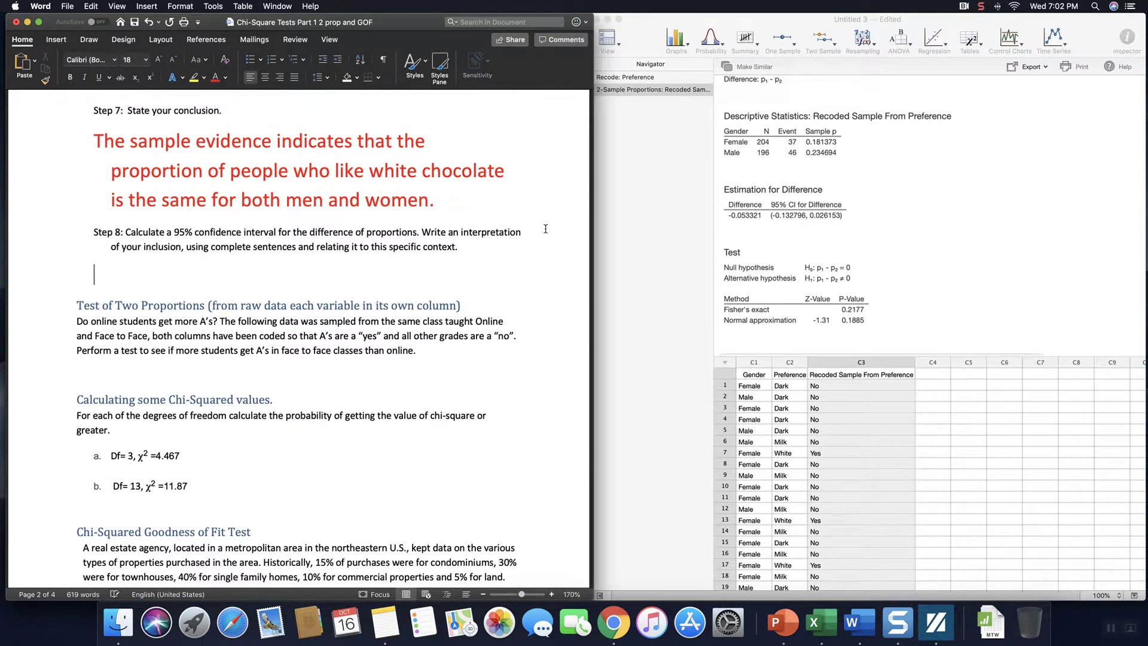
pyautogui.write('We are 95 ')
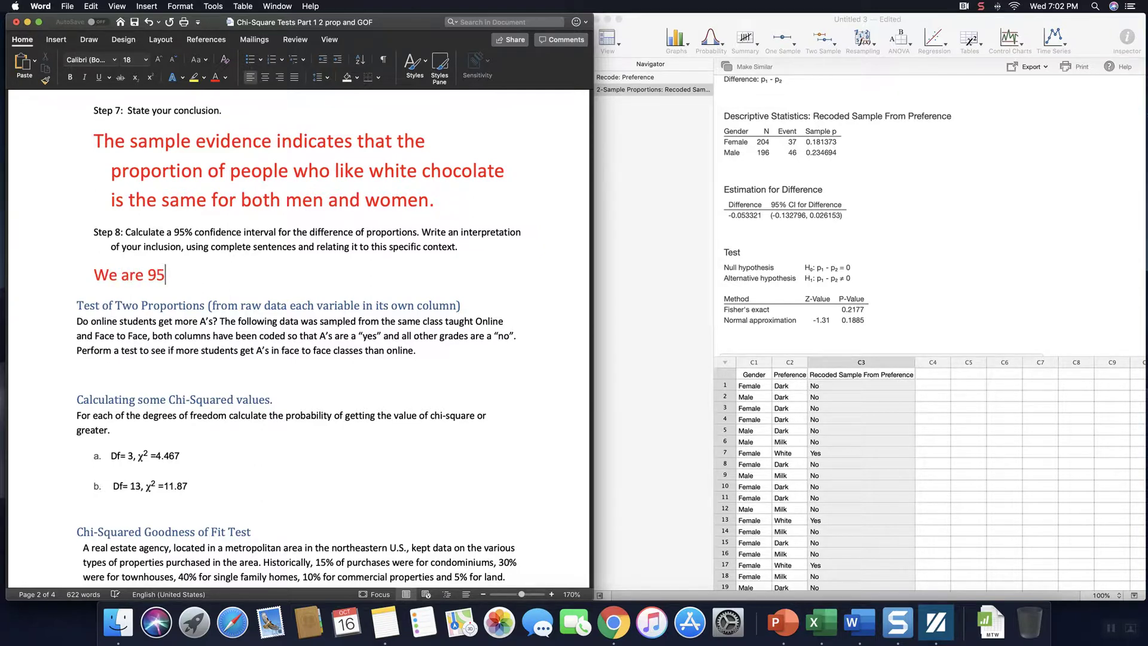
pyautogui.write('% cond')
pyautogui.write('ident t')
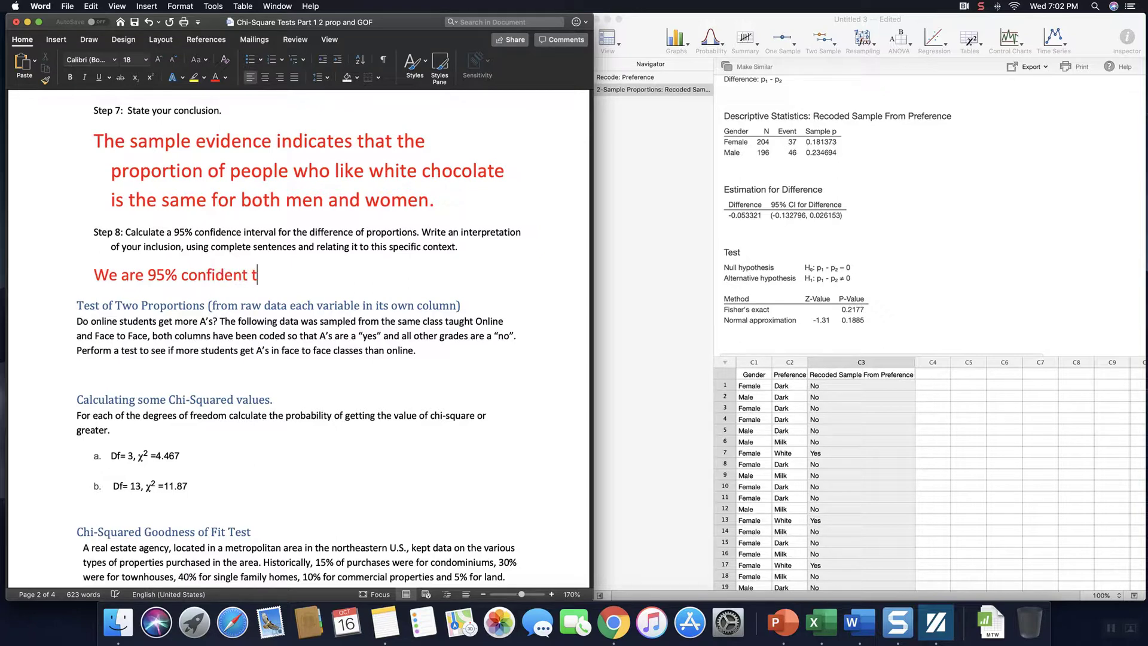
pyautogui.write('hat the difff')
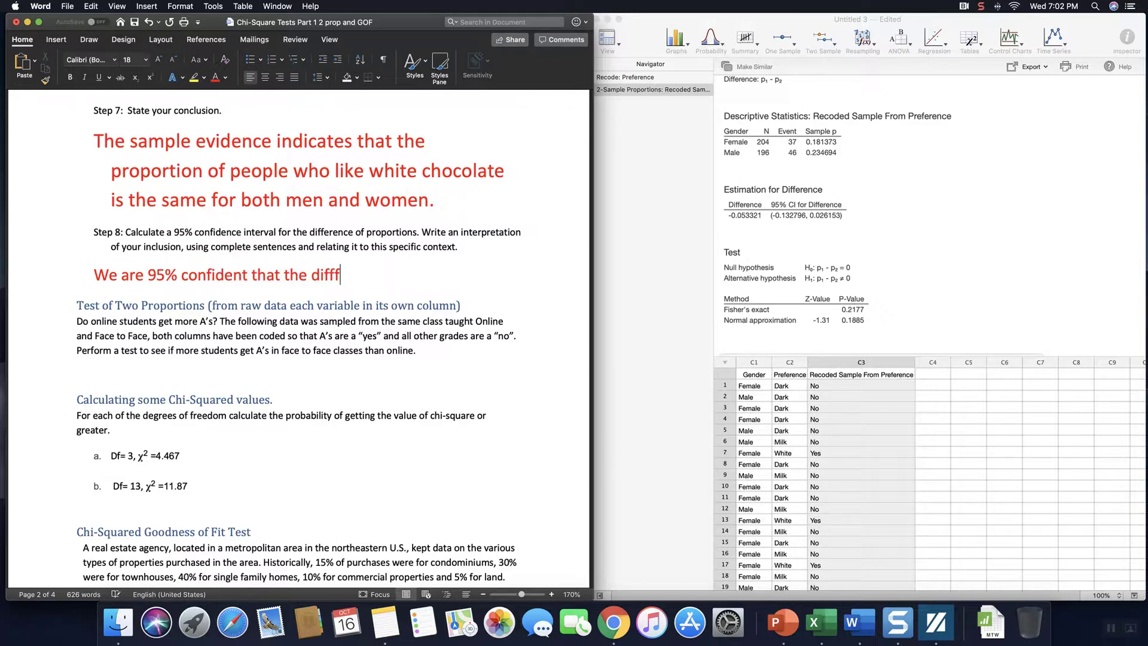
pyautogui.press('BackSpace')
pyautogui.write('erence of p')
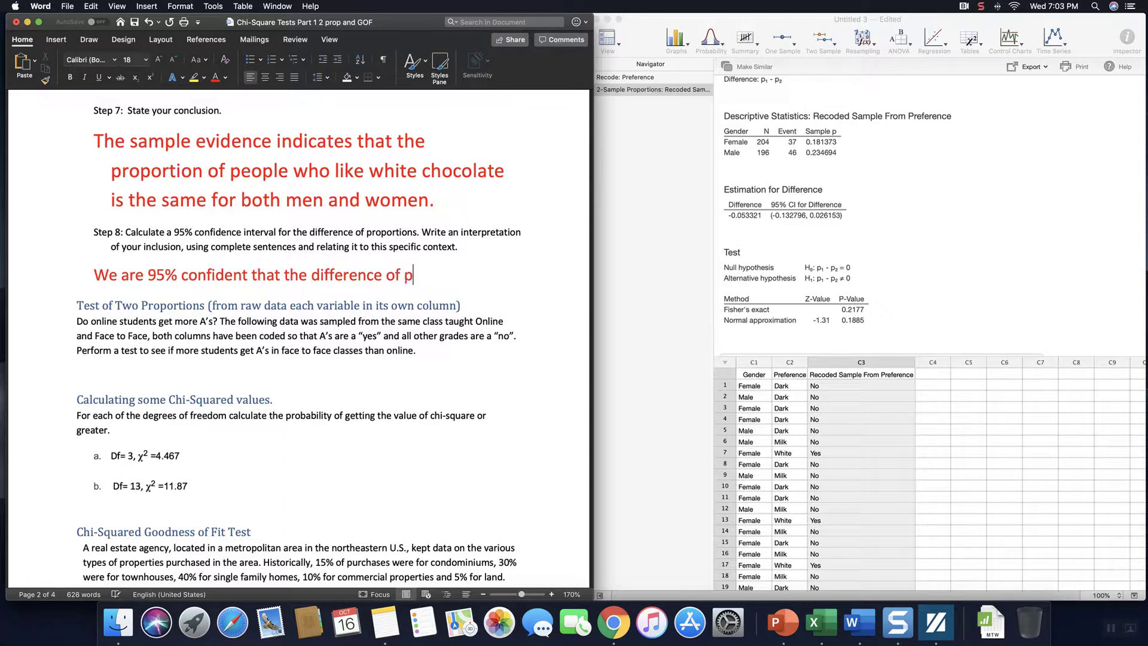
pyautogui.write('roportion in')
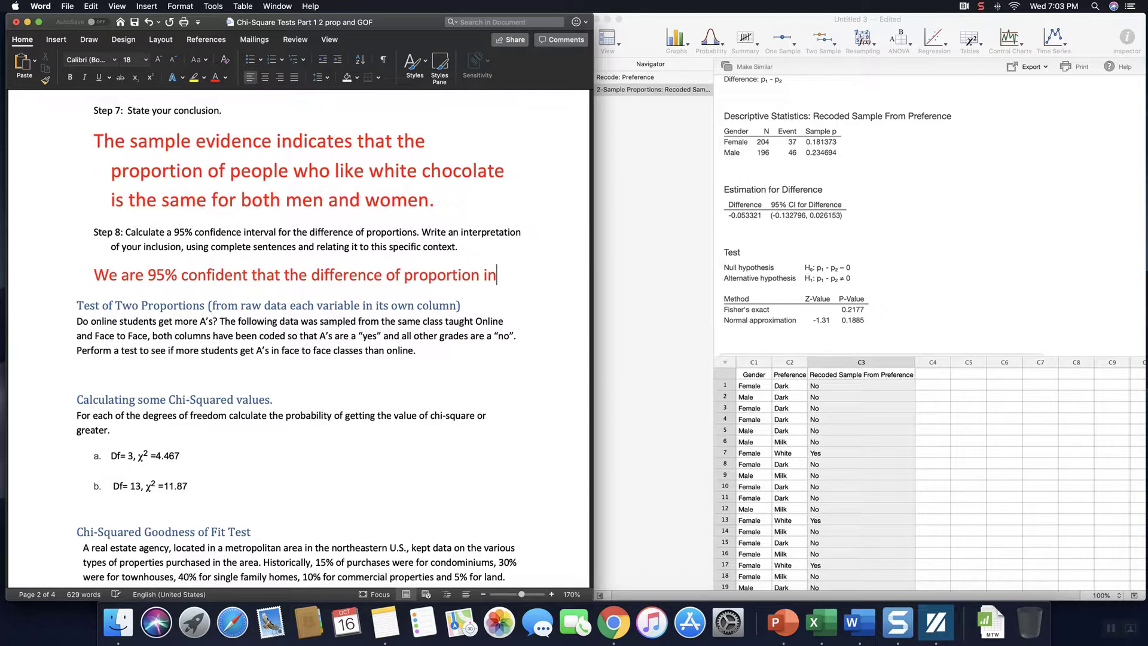
pyautogui.press('BackSpace')
pyautogui.press('BackSpace')
pyautogui.write('between')
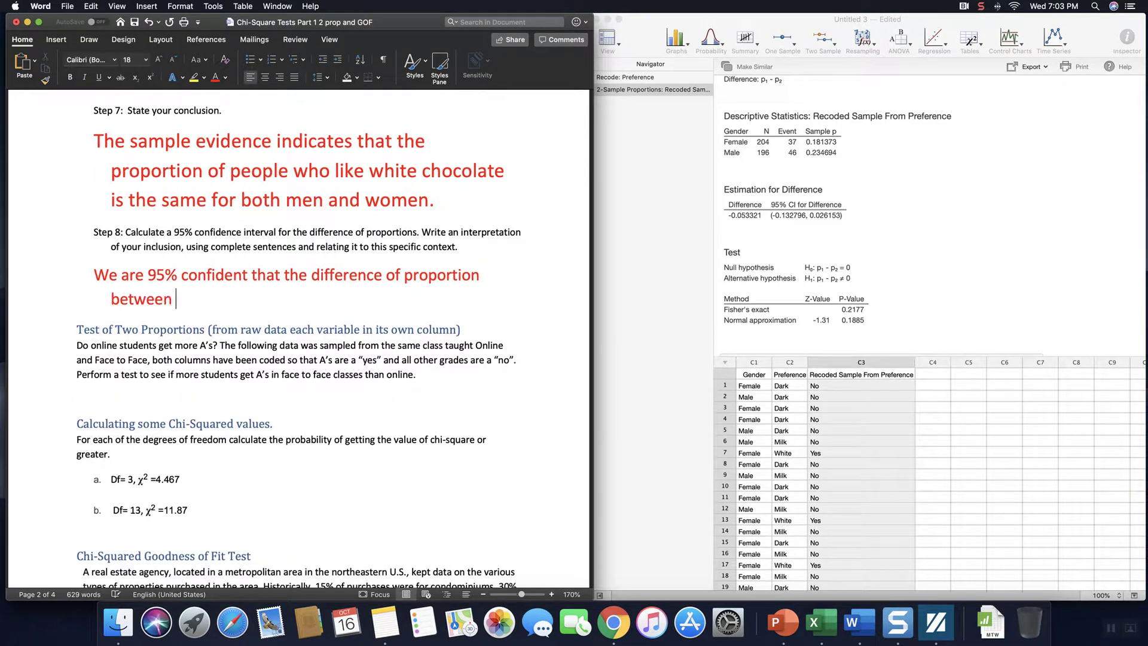
pyautogui.press('BackSpace')
pyautogui.press('BackSpace')
pyautogui.press('BackSpace')
pyautogui.press('BackSpace')
pyautogui.press('BackSpace')
pyautogui.press('BackSpace')
pyautogui.press('BackSpace')
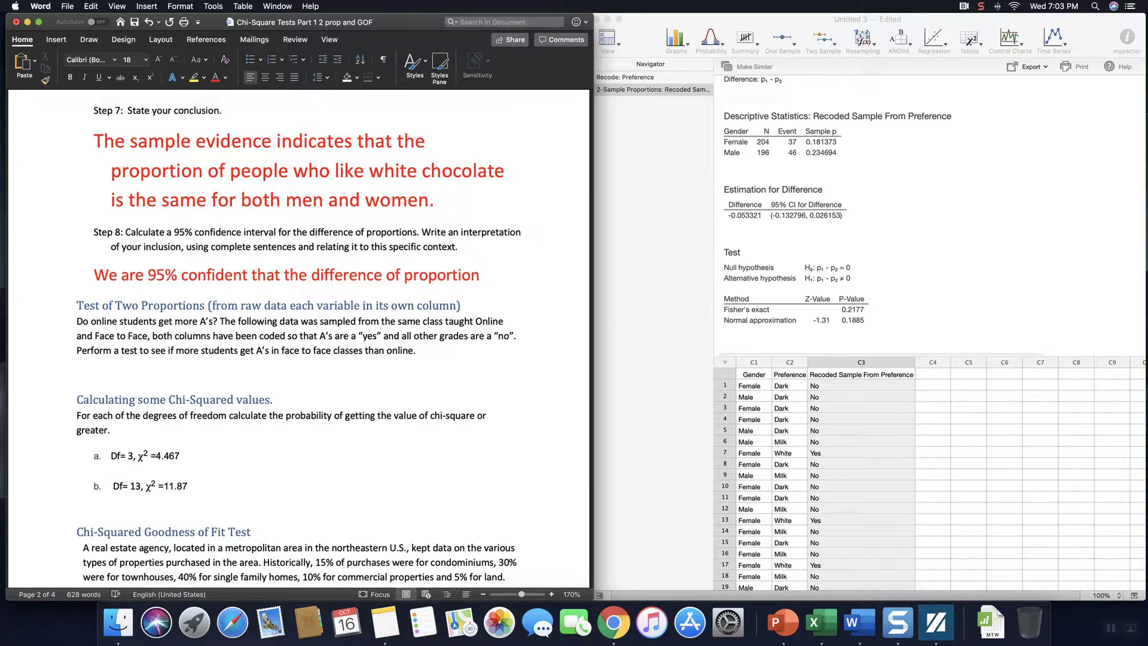
# Step: Insert "the" before "proportion" in the Step 8 sentence
pyautogui.press('Left')
pyautogui.press('Left')
pyautogui.press('Left')
pyautogui.write('the')
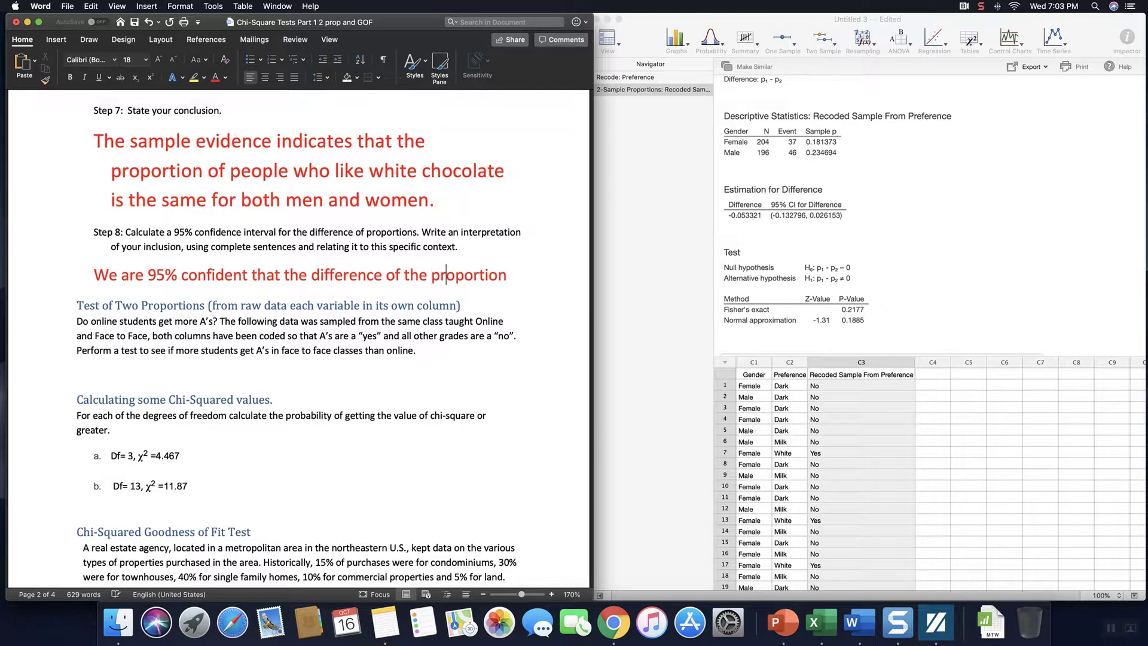
# Step: Continue the end of the Step 8 sentence with "of women who like white chocolate and men who like white"
pyautogui.press('Right')
pyautogui.press('Right')
pyautogui.press('Right')
pyautogui.press('Right')
pyautogui.press('Right')
pyautogui.press('Right')
pyautogui.press('Right')
pyautogui.press('Right')
pyautogui.write('of wo')
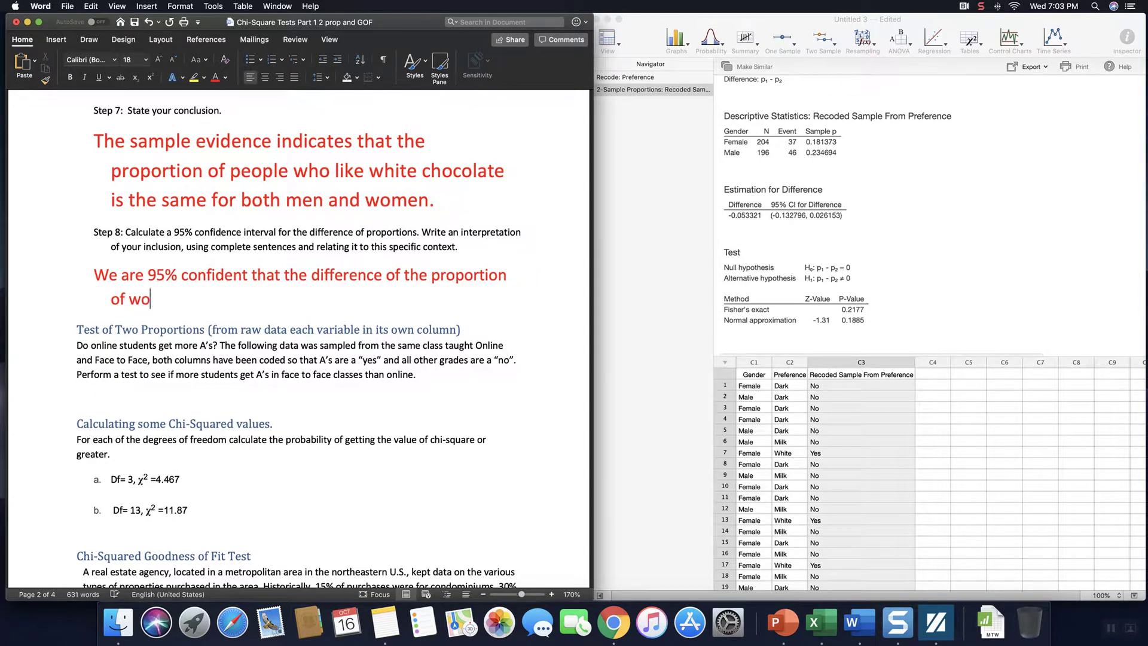
pyautogui.write('men who li')
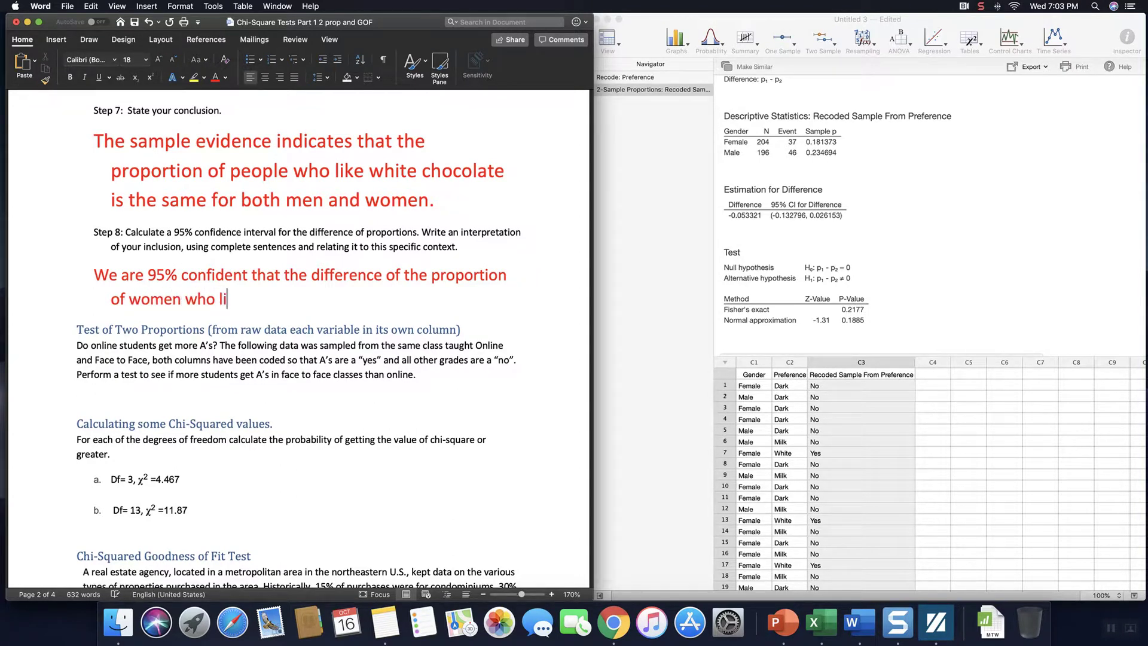
pyautogui.write('ke white')
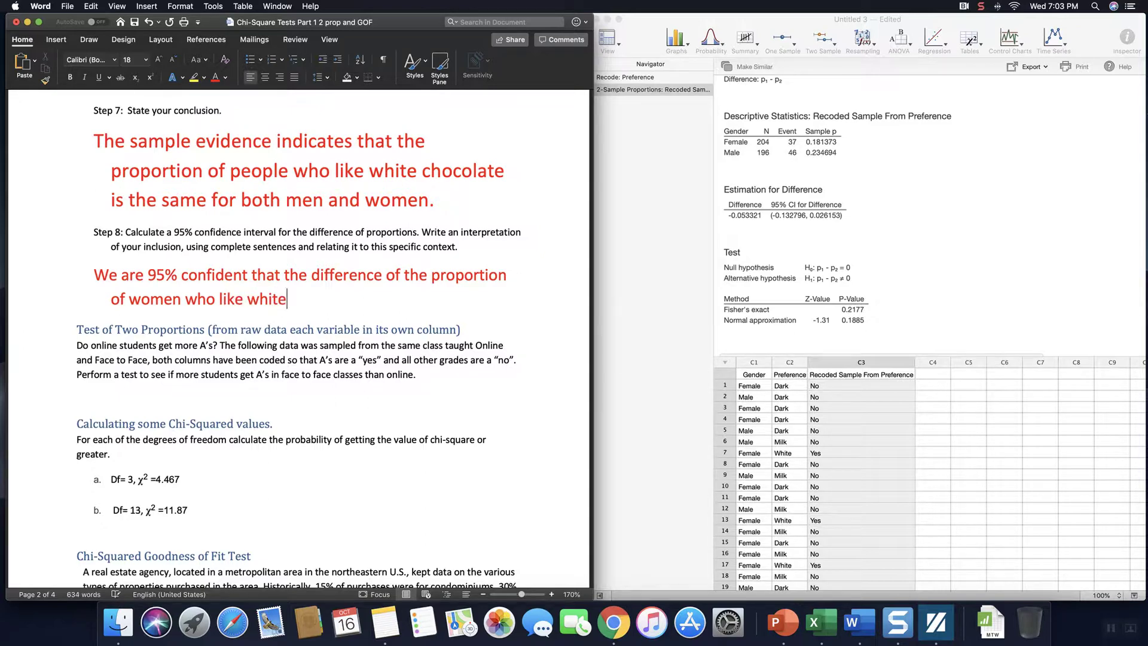
pyautogui.write(' chocolate and me')
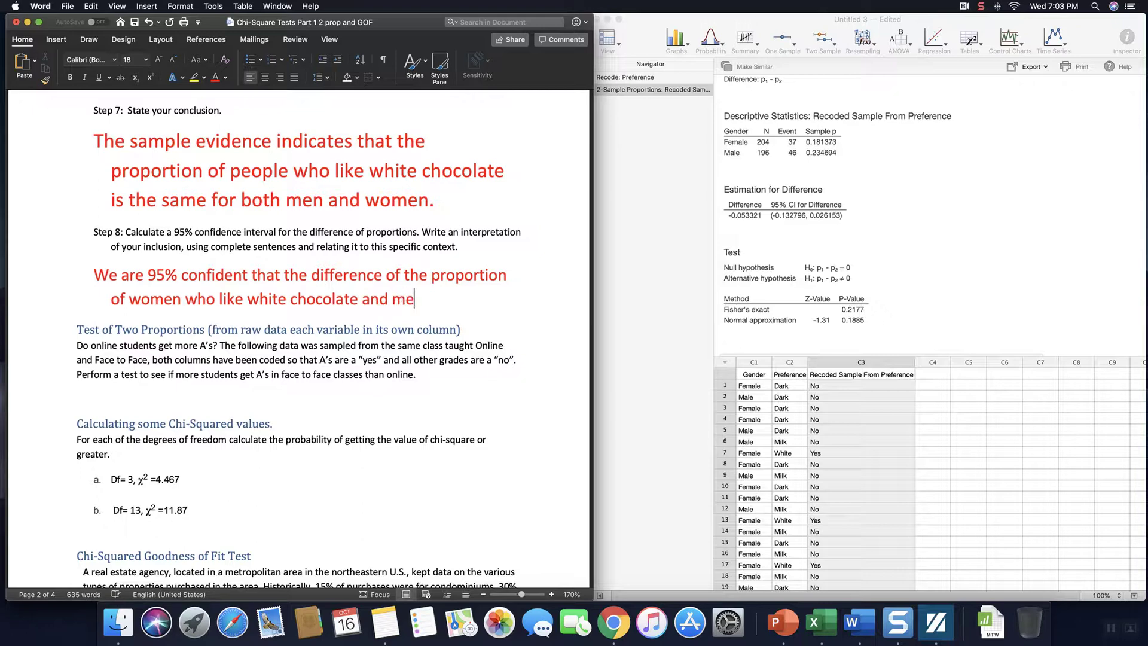
pyautogui.write('n who like white choc')
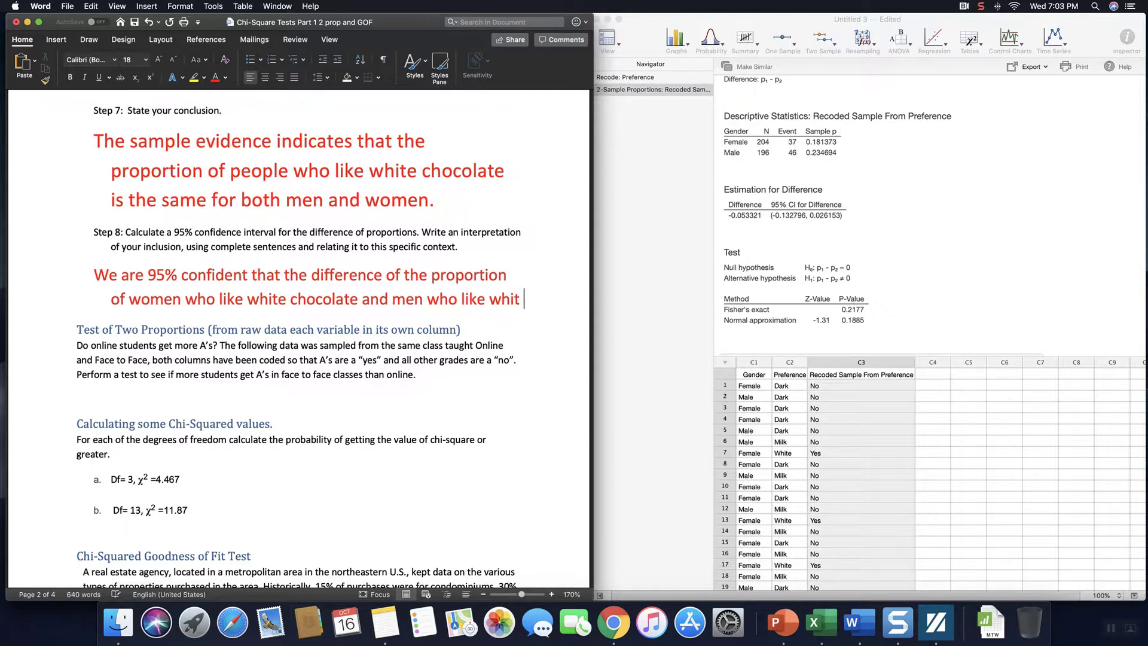
# Step: Continue the Step 8 sentence with "chocolate can be as much as men liking it up to 13.28%"
pyautogui.write('oca')
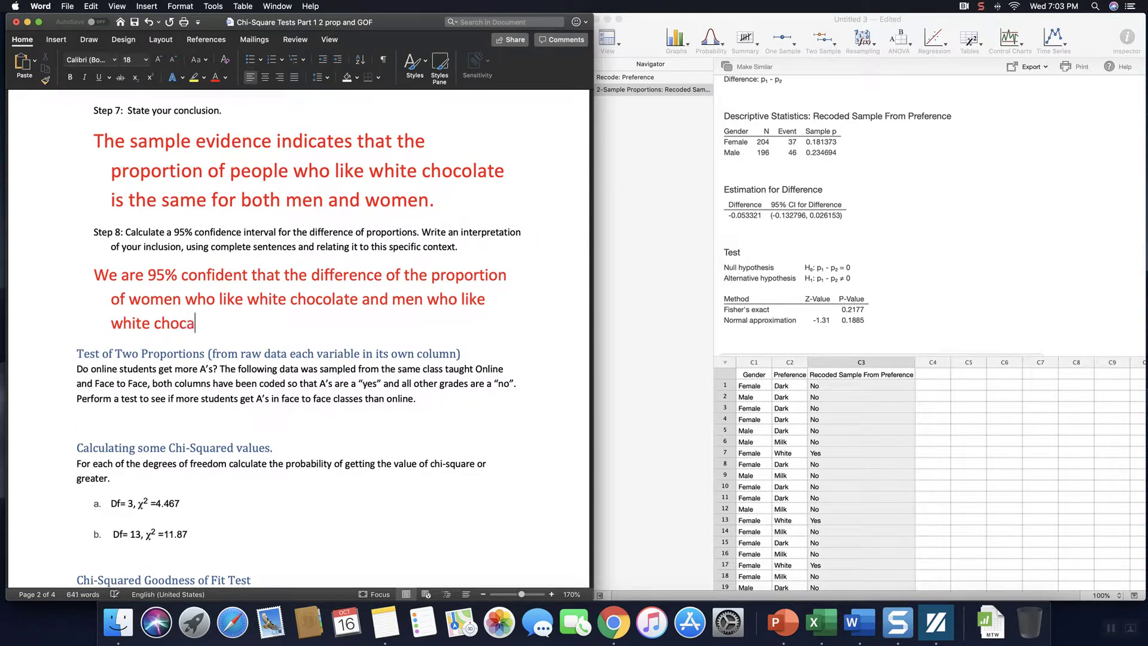
pyautogui.press('BackSpace')
pyautogui.write('olate can be as much a')
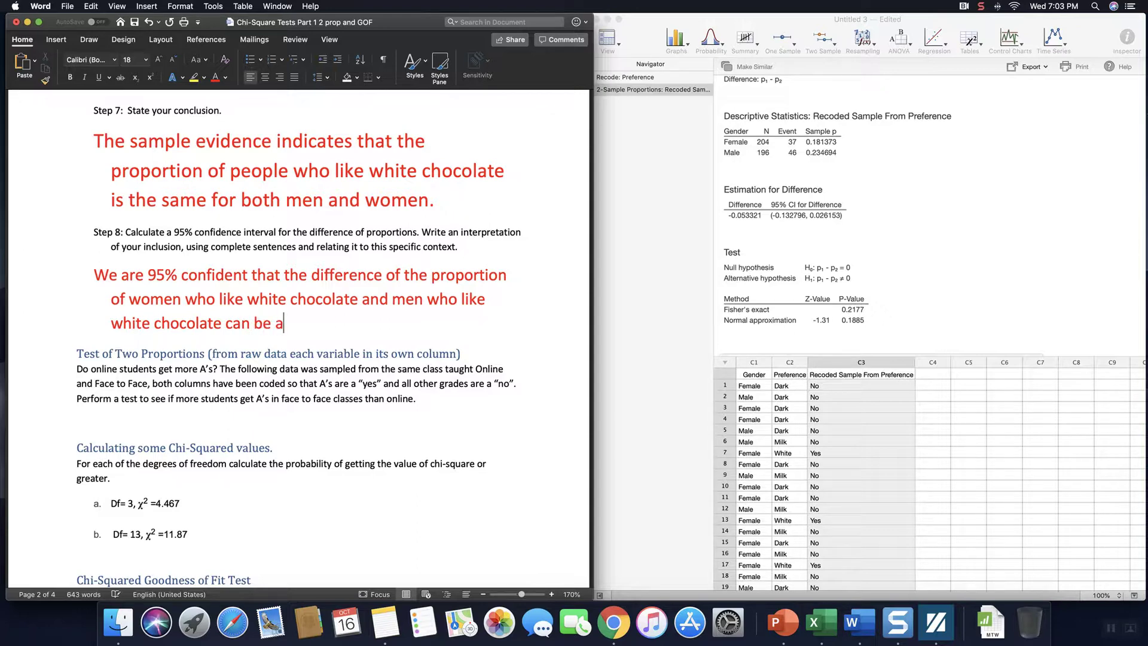
pyautogui.write('s mean')
pyautogui.press('BackSpace')
pyautogui.press('BackSpace')
pyautogui.write('n likeing')
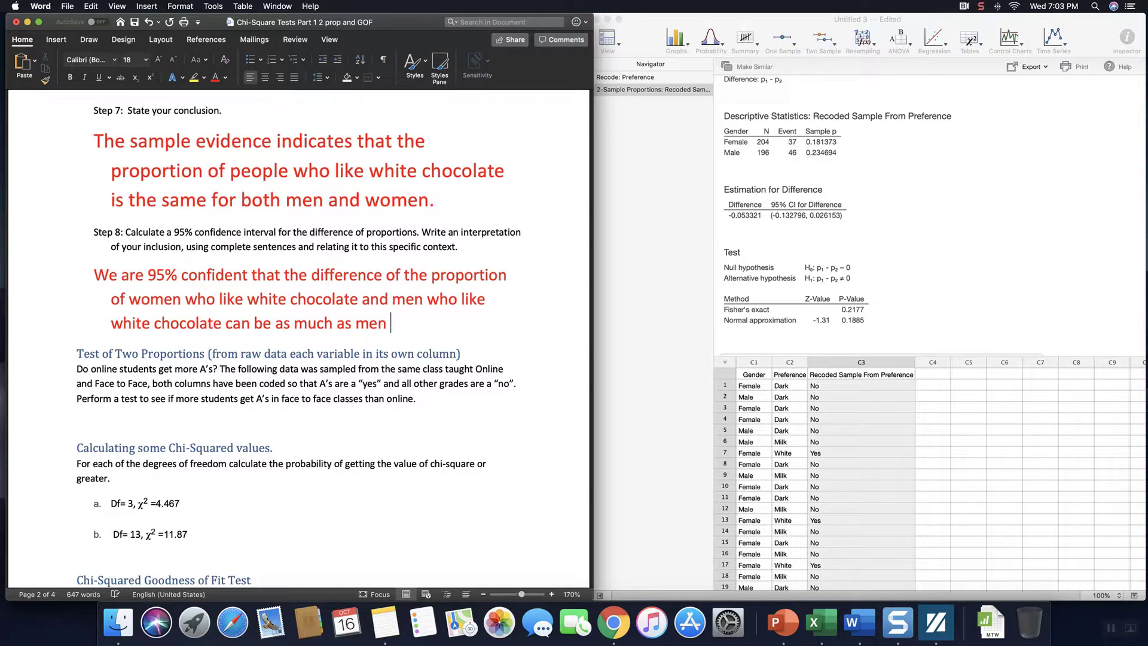
pyautogui.press('BackSpace')
pyautogui.press('BackSpace')
pyautogui.press('BackSpace')
pyautogui.press('BackSpace')
pyautogui.write('ing it up to')
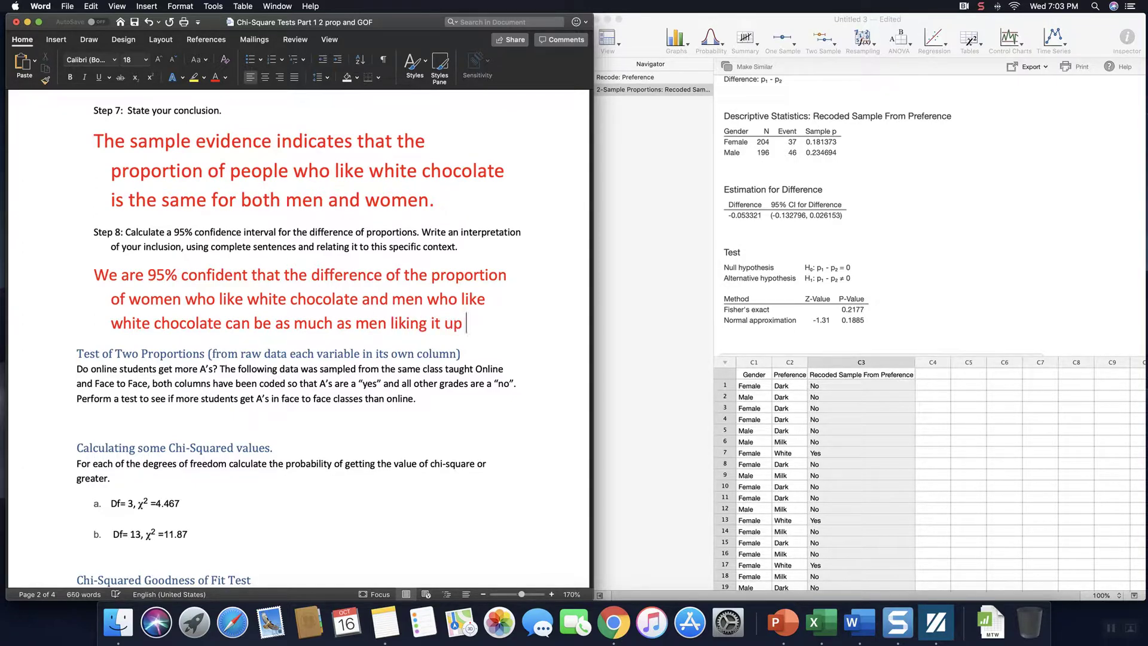
pyautogui.write(' 13.')
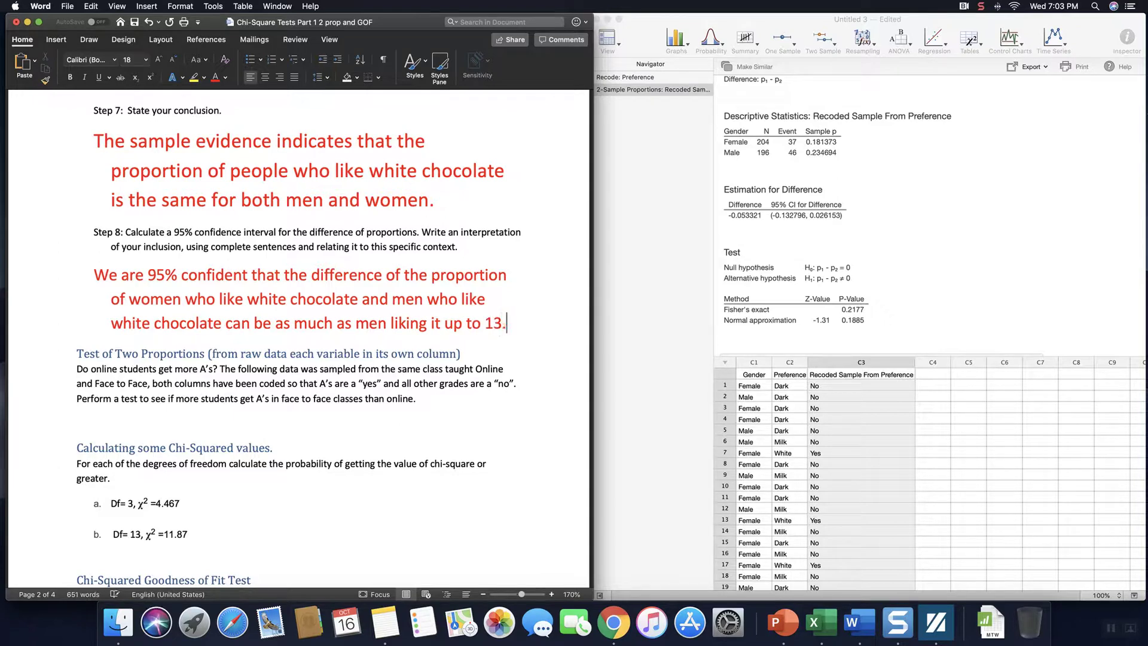
pyautogui.write('28% ')
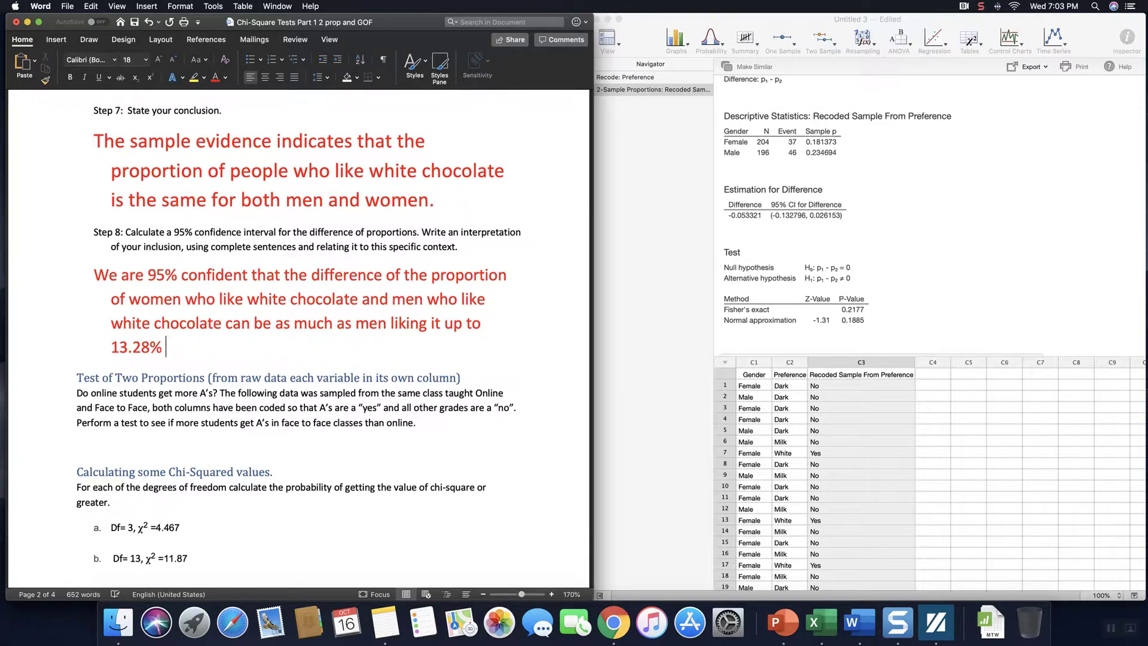
# Step: Finish the Step 8 sentence with "more, or as low as women liking it up to 2.6% more."
pyautogui.write('more, or a')
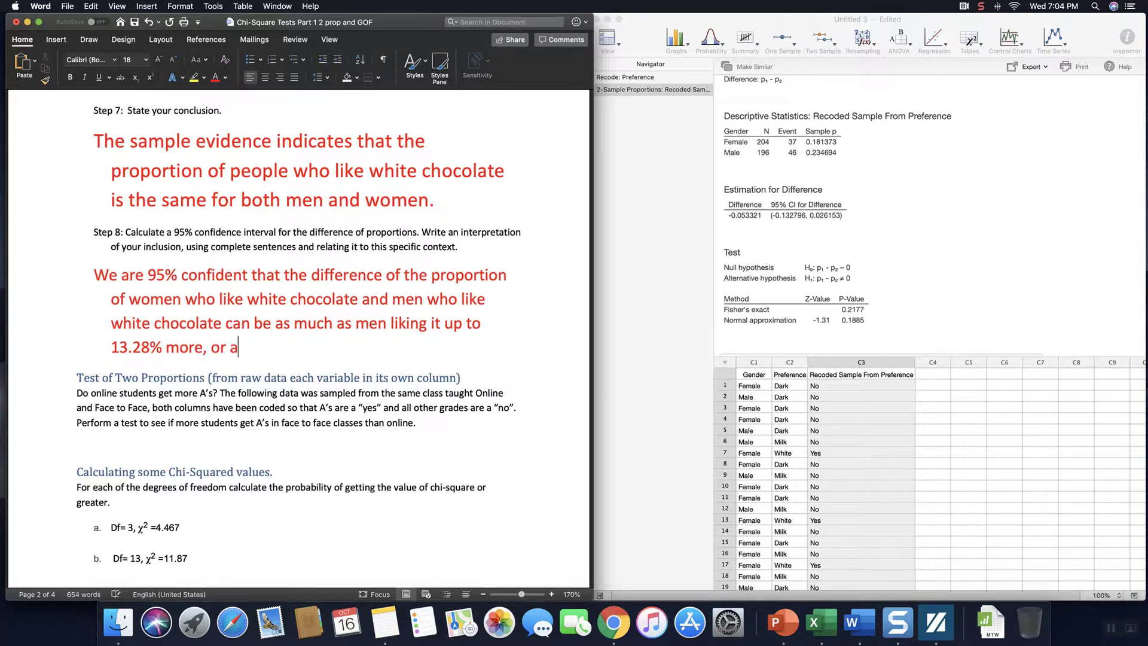
pyautogui.write('s low as women')
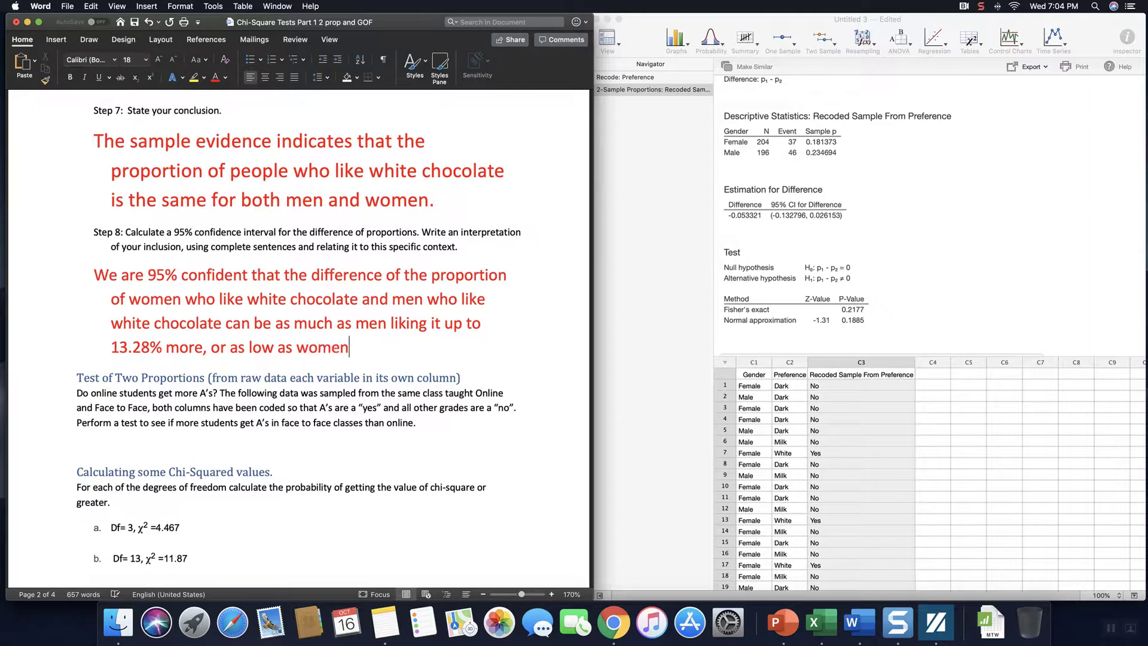
pyautogui.write(' liking it up to ')
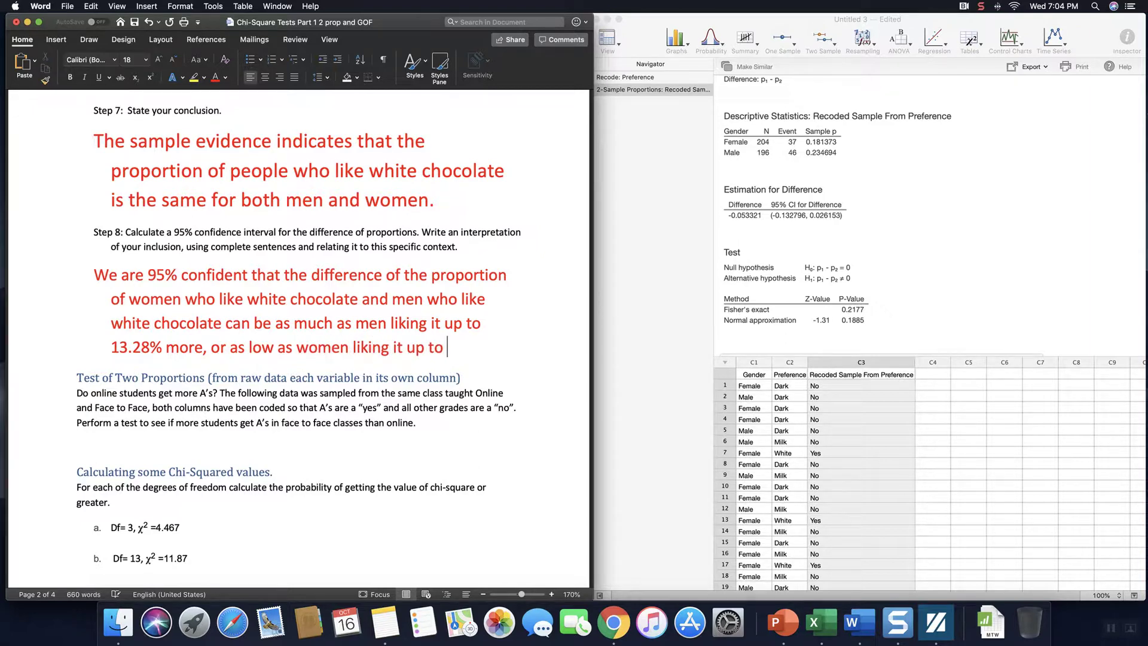
pyautogui.write('2.6% more.')
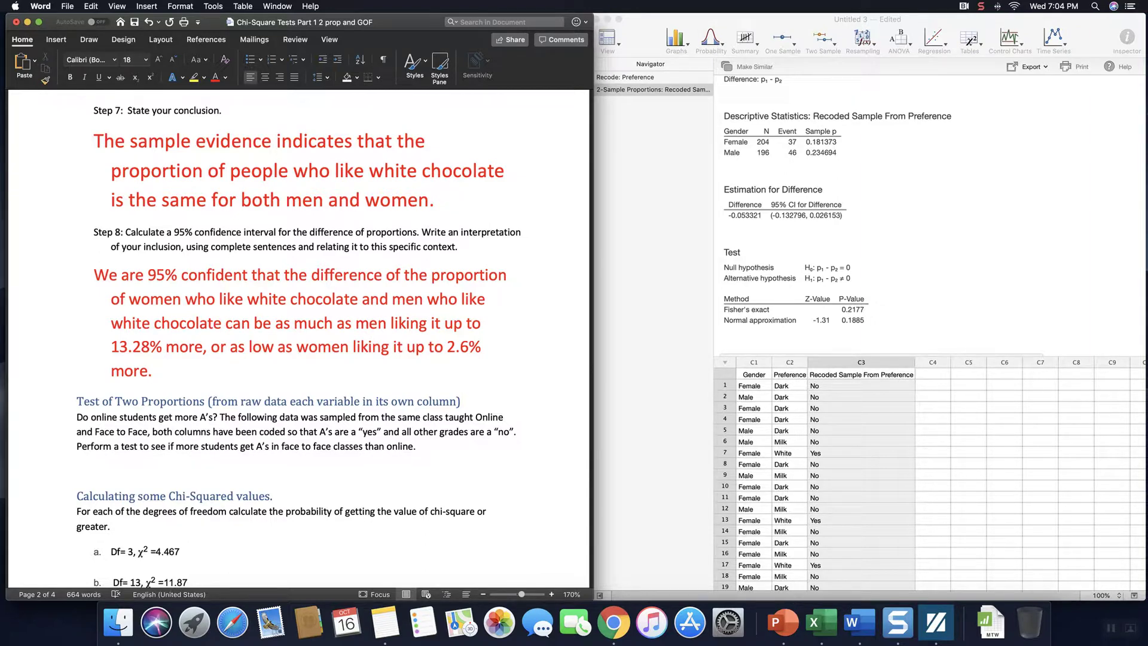
# Step: Add "Since 0% is in interval they do not significantly differ." to the end of the Step 8 interpretation
pyautogui.scroll(-3, 421, 251)
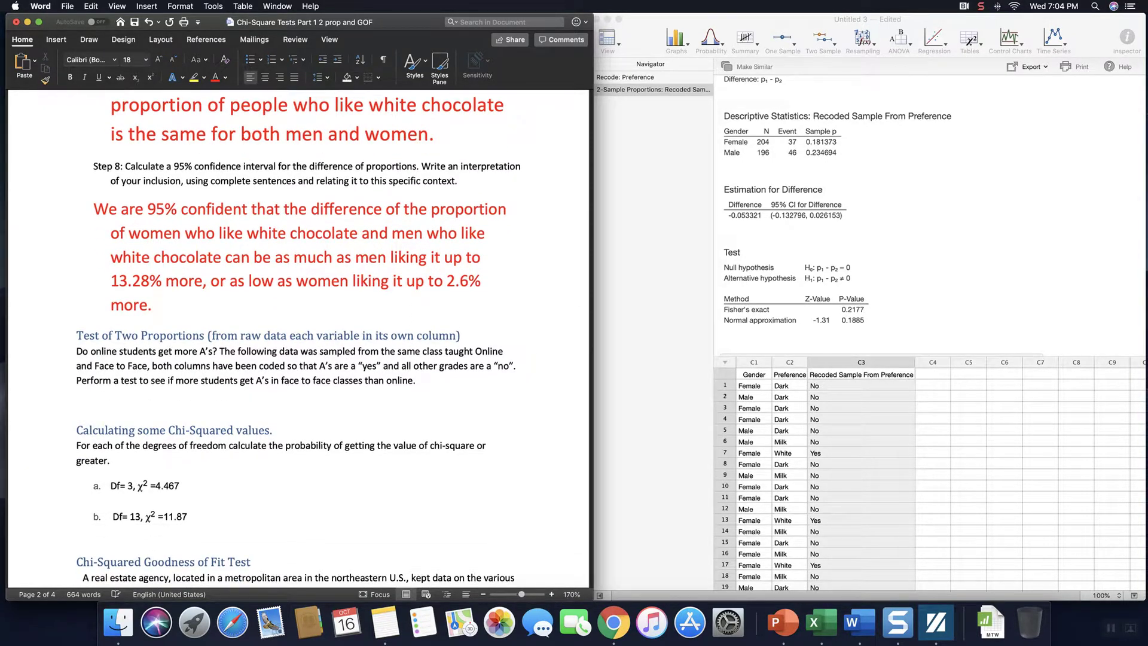
pyautogui.write('Since 0% is in inte')
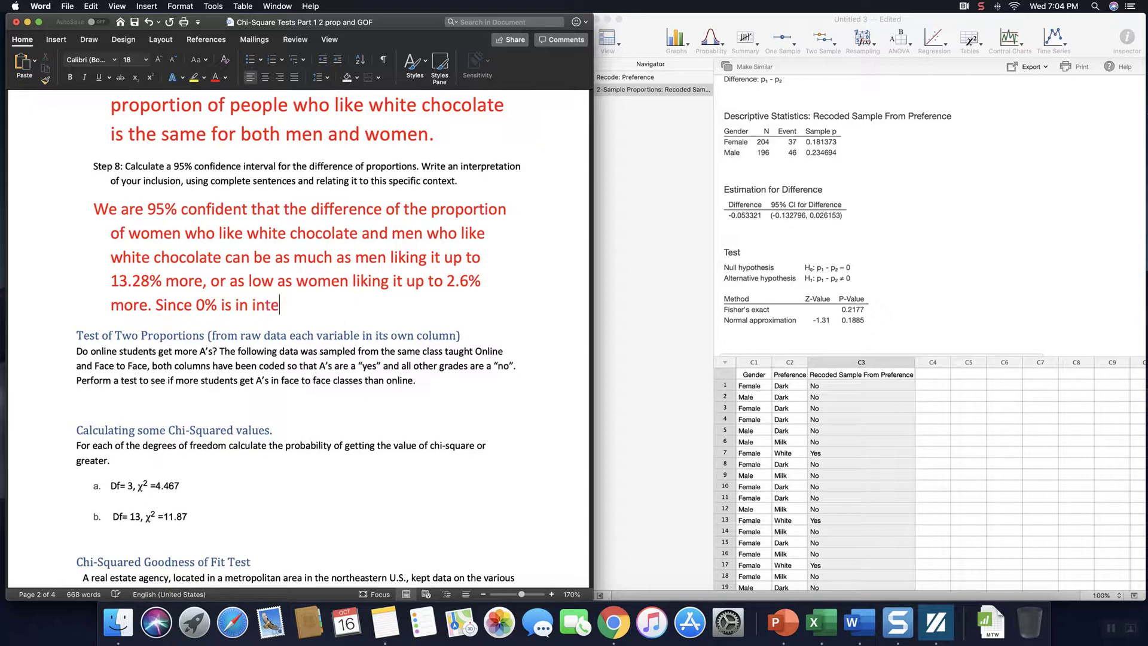
pyautogui.write('rval they do ')
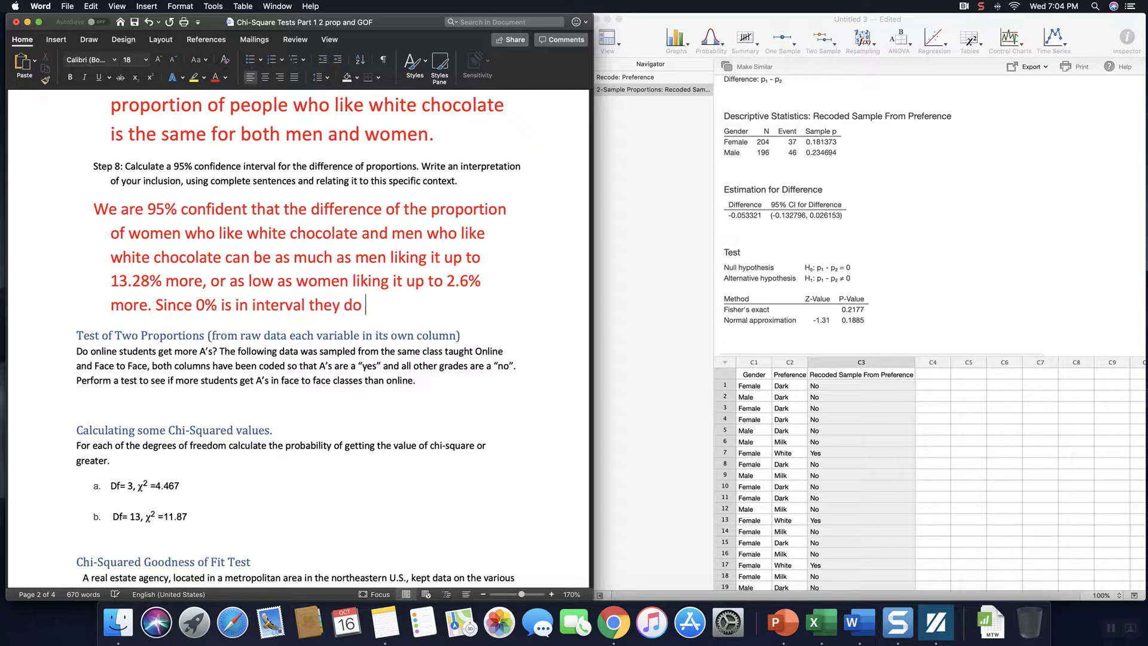
pyautogui.write('not signi')
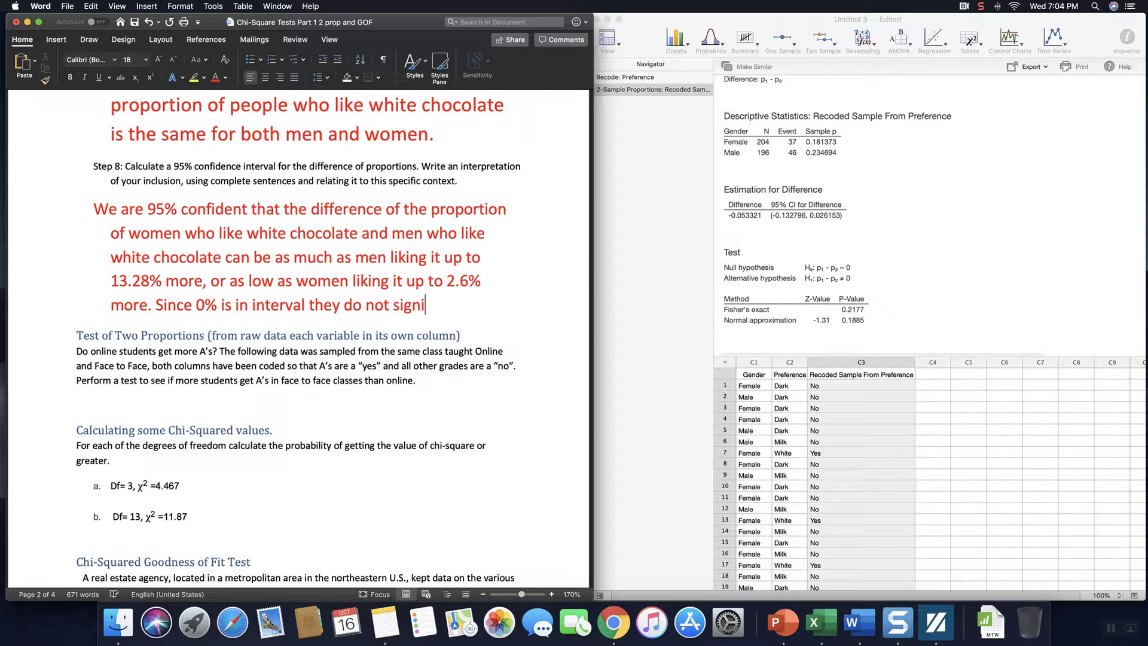
pyautogui.write('ficantly')
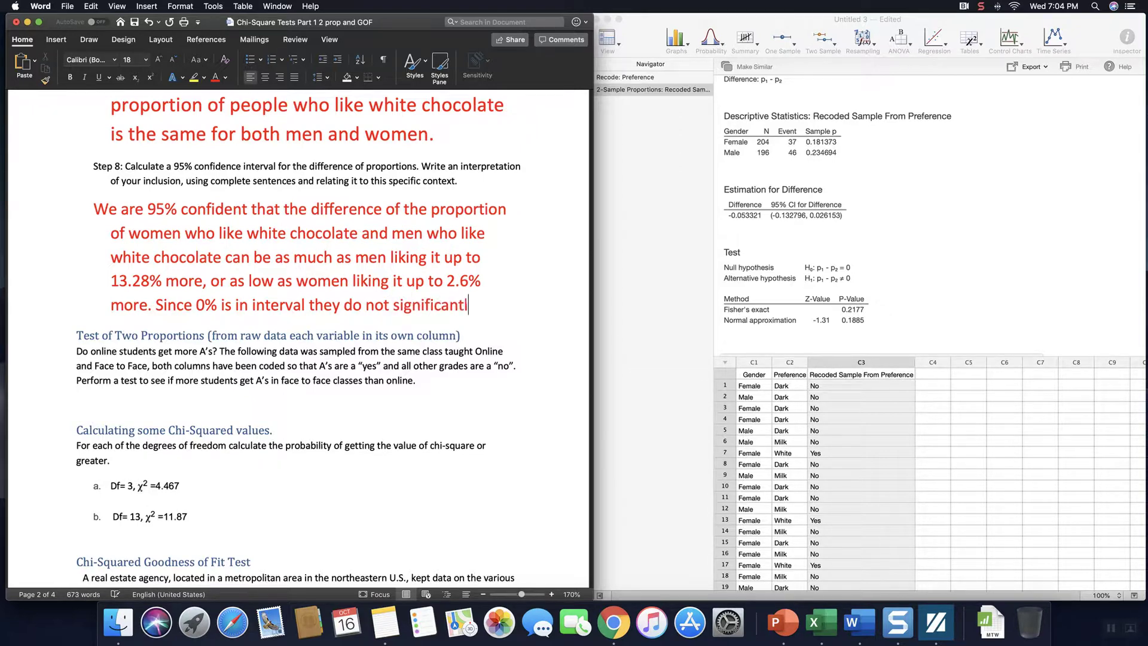
pyautogui.press('BackSpace')
pyautogui.write('y differ.')
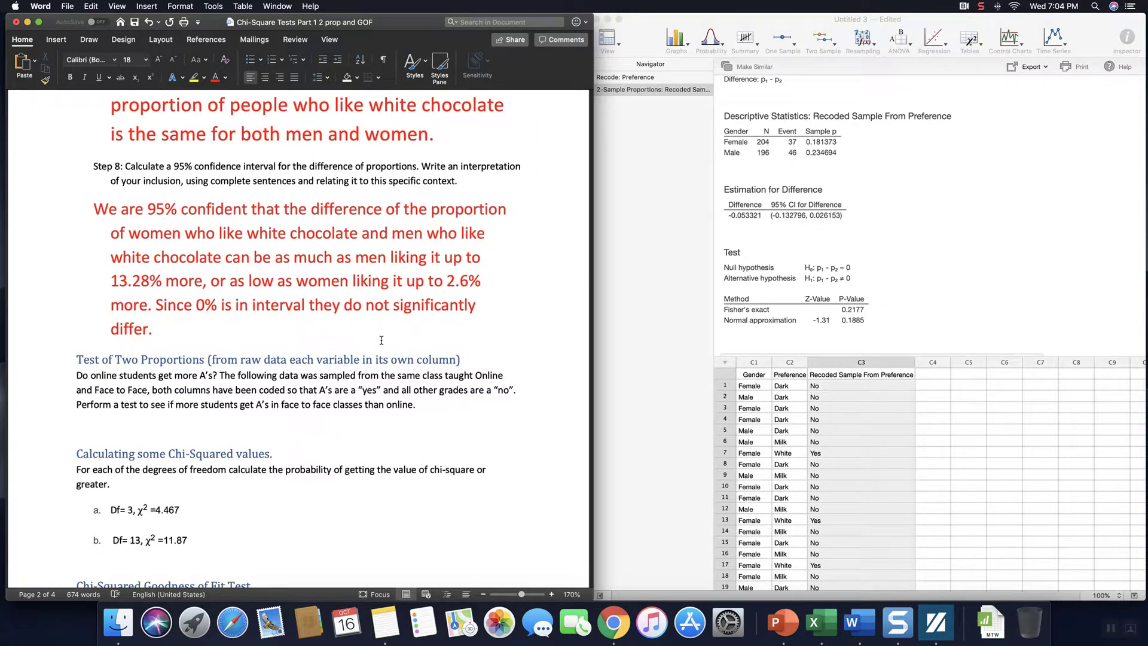
# Step: Switch to Minitab Express and close the chocolate preference project without saving it
pyautogui.scroll(-5, 380, 339)
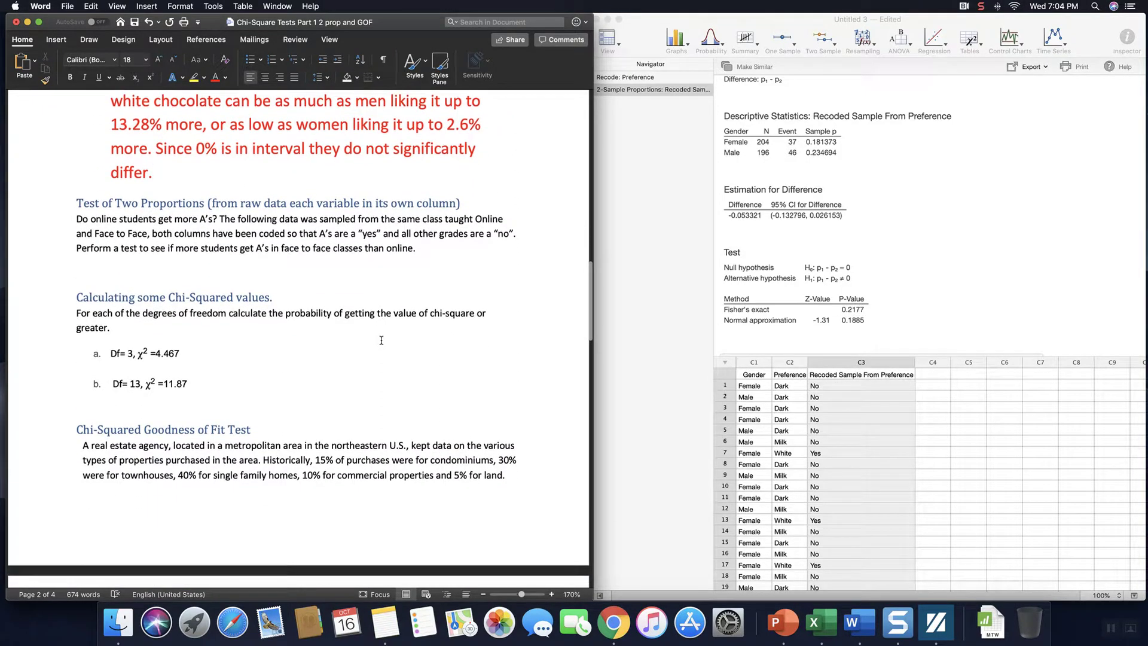
pyautogui.click(108, 268)
pyautogui.click(647, 137)
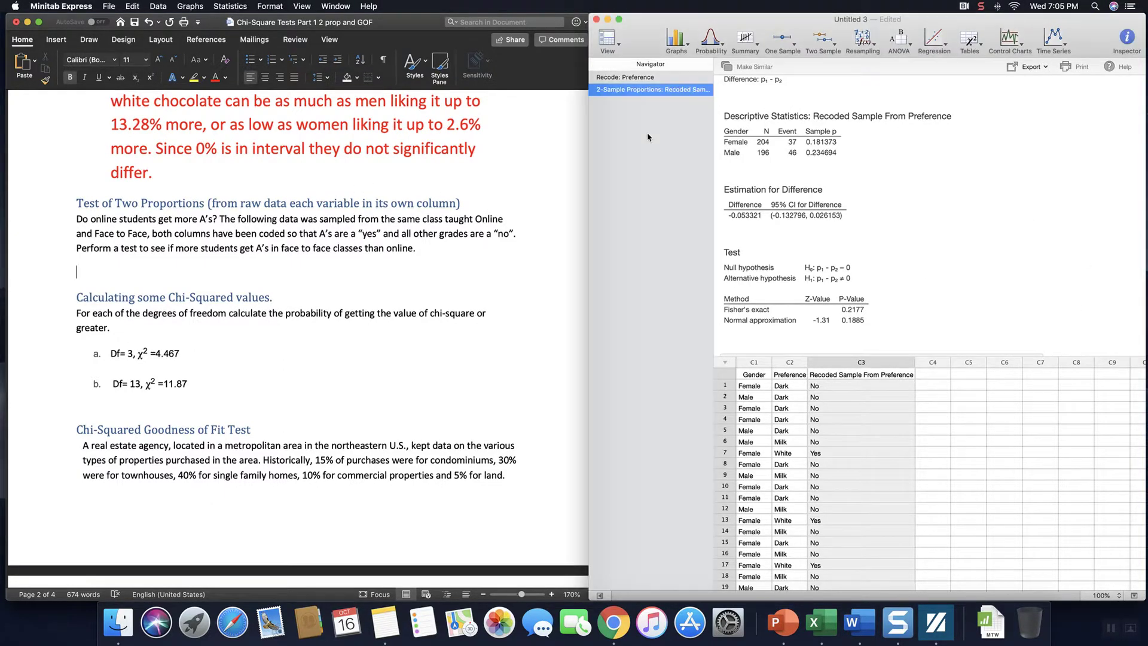
pyautogui.click(596, 22)
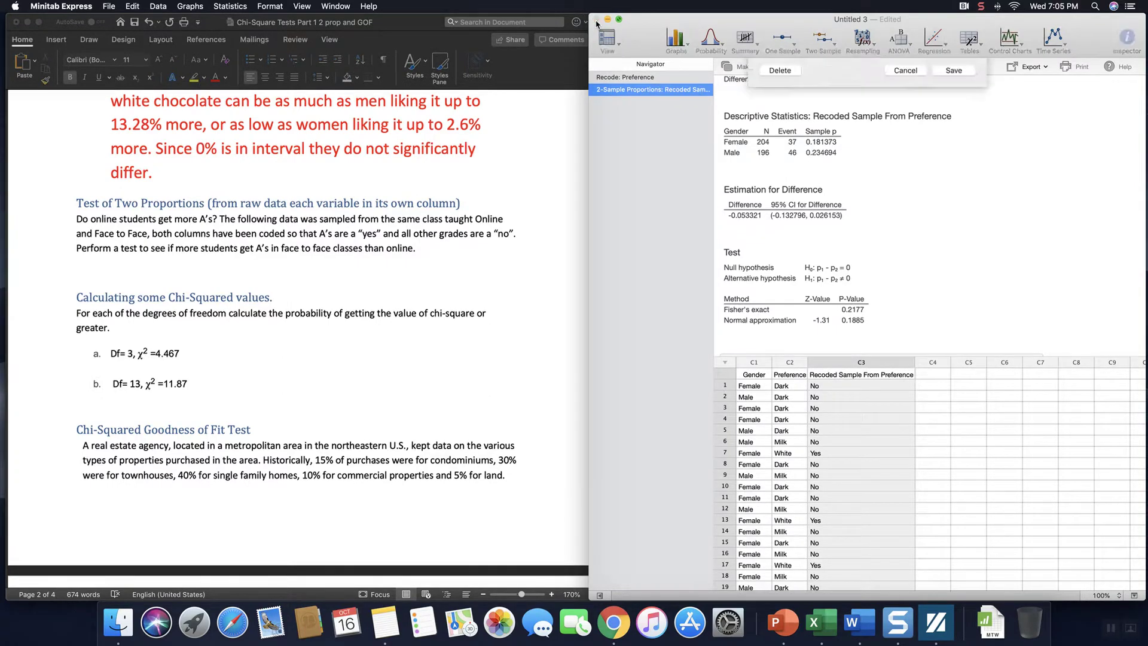
pyautogui.click(780, 178)
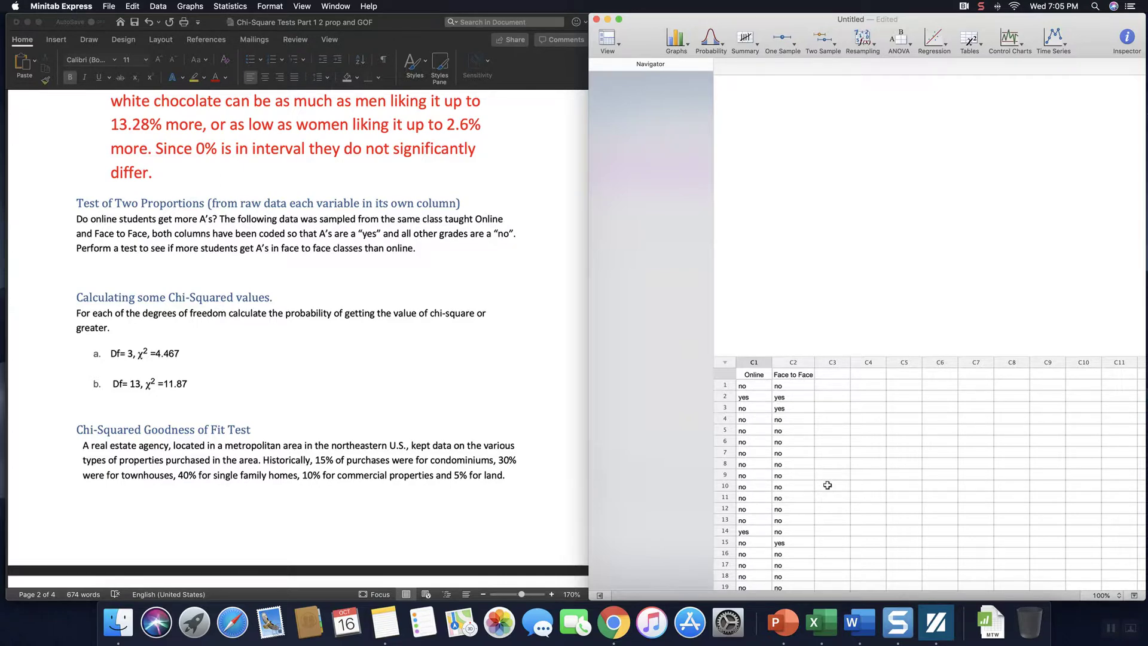
# Step: In Word, below the online versus face-to-face grades question, enter "Ho: p_online>p_f2f" in 18-point text
pyautogui.scroll(-5, 827, 485)
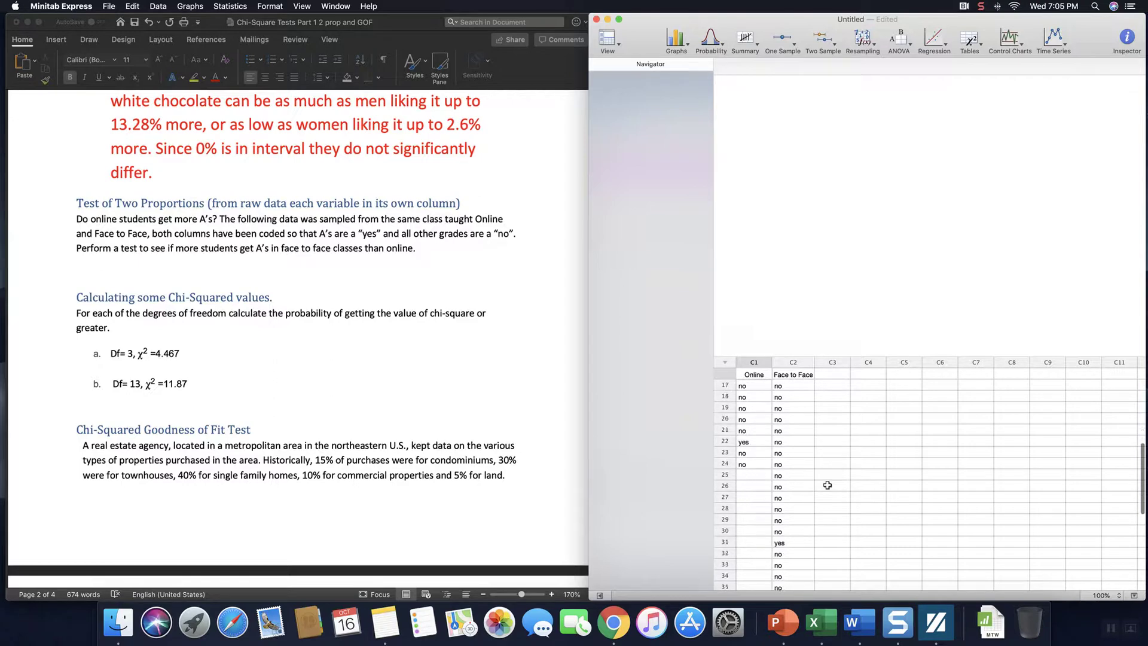
pyautogui.scroll(-2, 827, 485)
pyautogui.scroll(7, 828, 485)
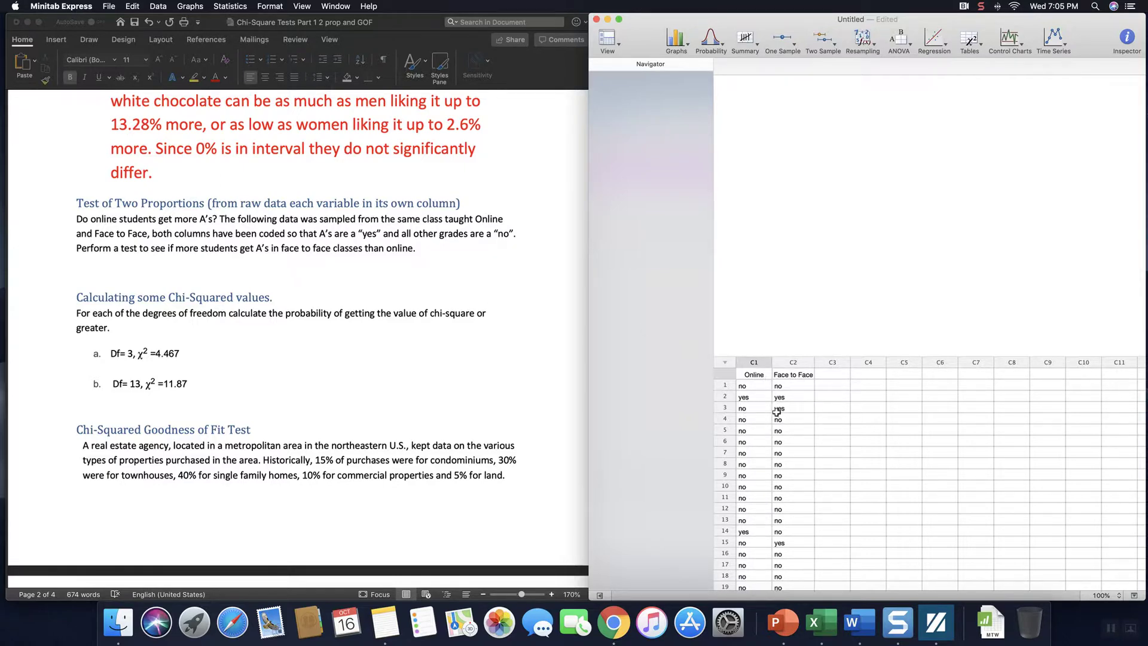
pyautogui.click(122, 275)
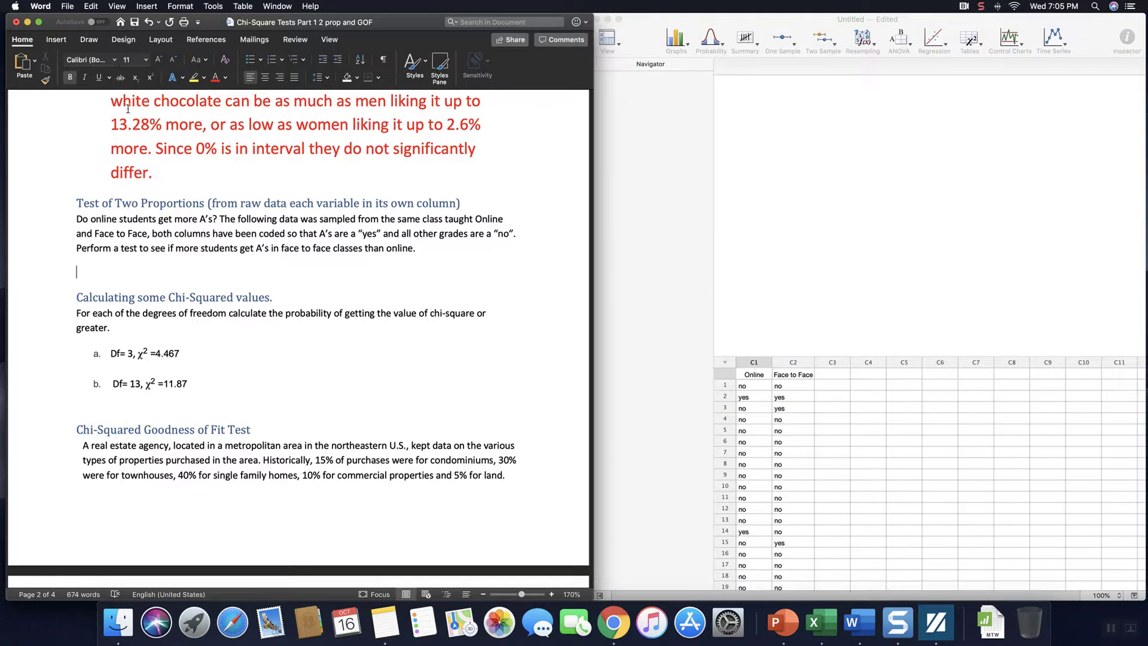
pyautogui.click(160, 60)
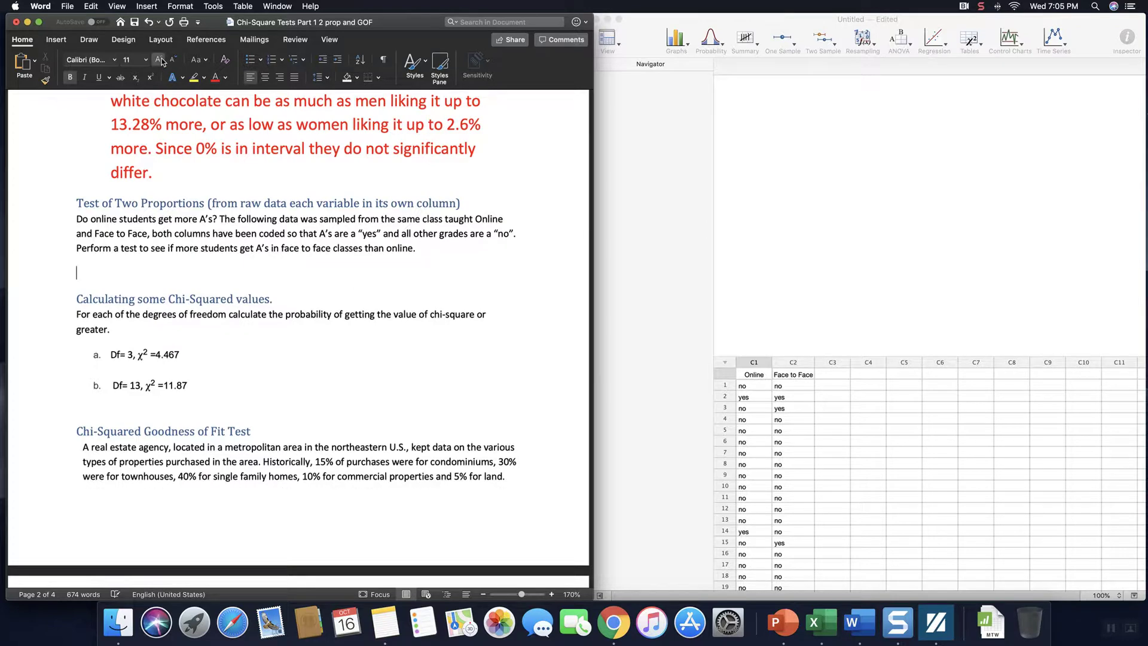
pyautogui.click(160, 60)
pyautogui.click(161, 60)
pyautogui.click(160, 60)
pyautogui.write('H')
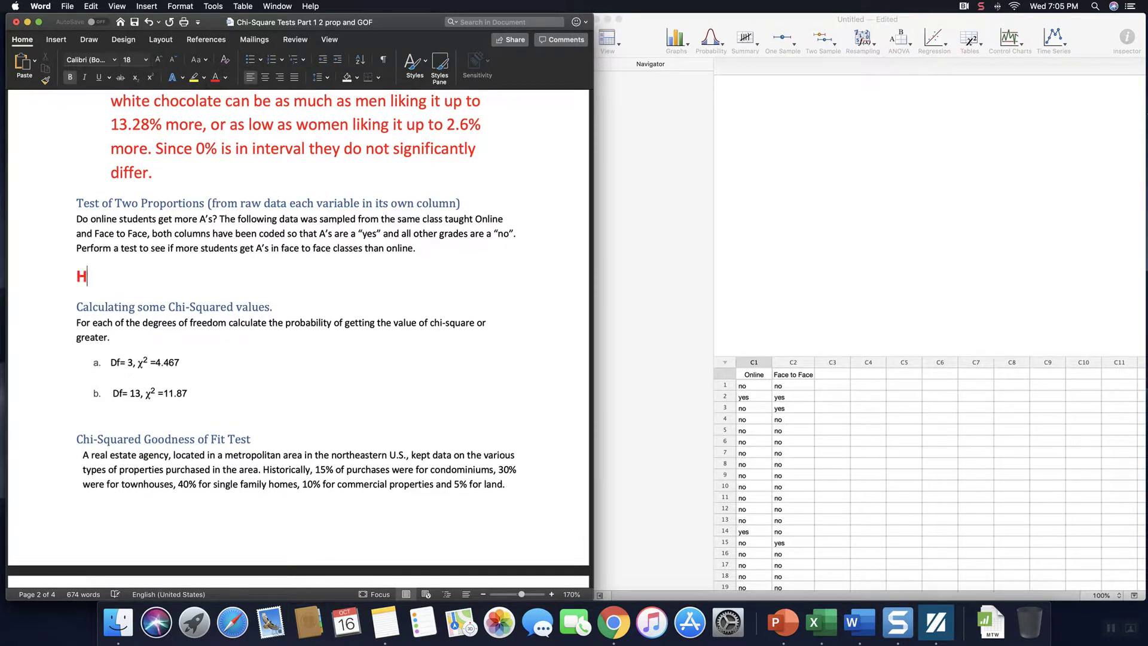
pyautogui.write('o: p_online>p_')
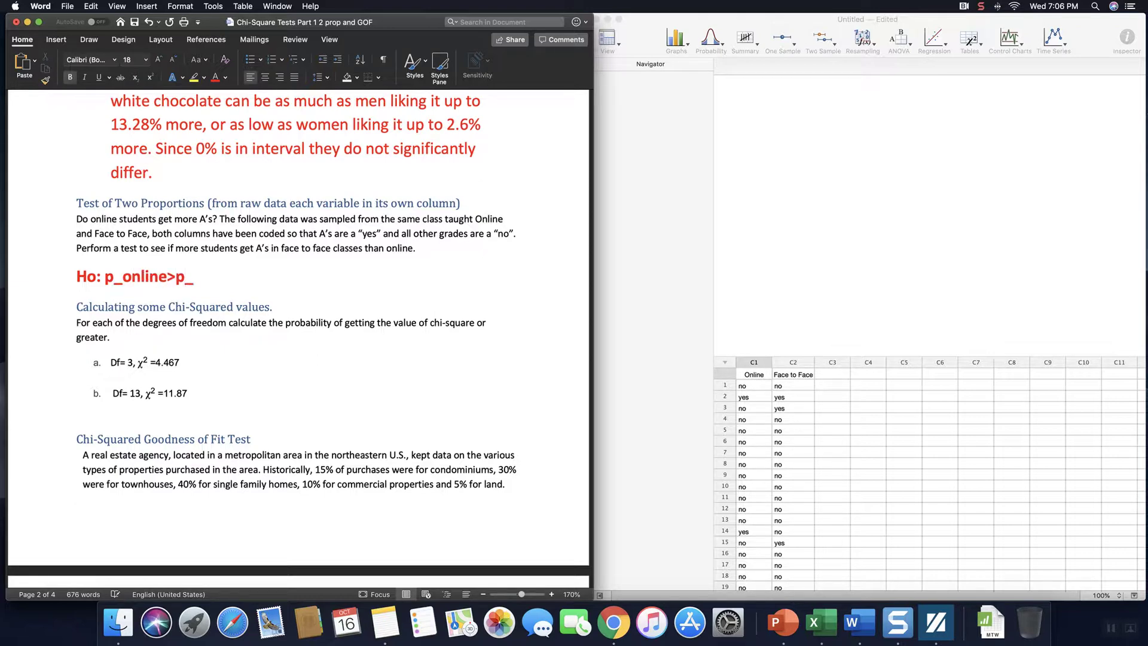
pyautogui.write('f2f')
# Step: Rewrite the hypothesis as the difference "Ho: p_online-p_f2f>0" and add a blank line below it
pyautogui.click(173, 277)
pyautogui.press('BackSpace')
pyautogui.write('-')
pyautogui.write('>0')
pyautogui.press('Return')
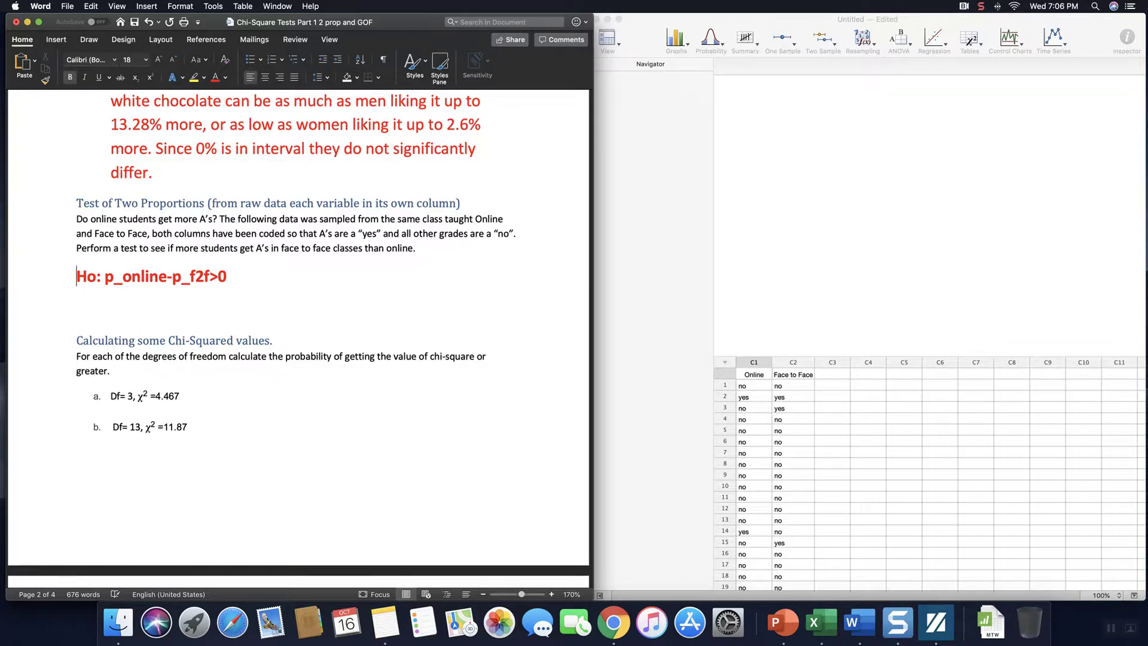
# Step: Duplicate the whole "Ho: p_online-p_f2f>0" line onto the line below it
pyautogui.hotkey('shift', 'Right')
pyautogui.hotkey('shift', 'Right')
pyautogui.hotkey('shift', 'Right')
pyautogui.hotkey('shift', 'Right')
pyautogui.hotkey('shift', 'Right')
pyautogui.hotkey('shift', 'Right')
pyautogui.hotkey('shift', 'Right')
pyautogui.hotkey('shift', 'Right')
pyautogui.hotkey('shift', 'Right')
pyautogui.hotkey('shift', 'Right')
pyautogui.hotkey('shift', 'Right')
pyautogui.hotkey('shift', 'Right')
pyautogui.hotkey('shift', 'Right')
pyautogui.hotkey('shift', 'Right')
pyautogui.hotkey('shift', 'Right')
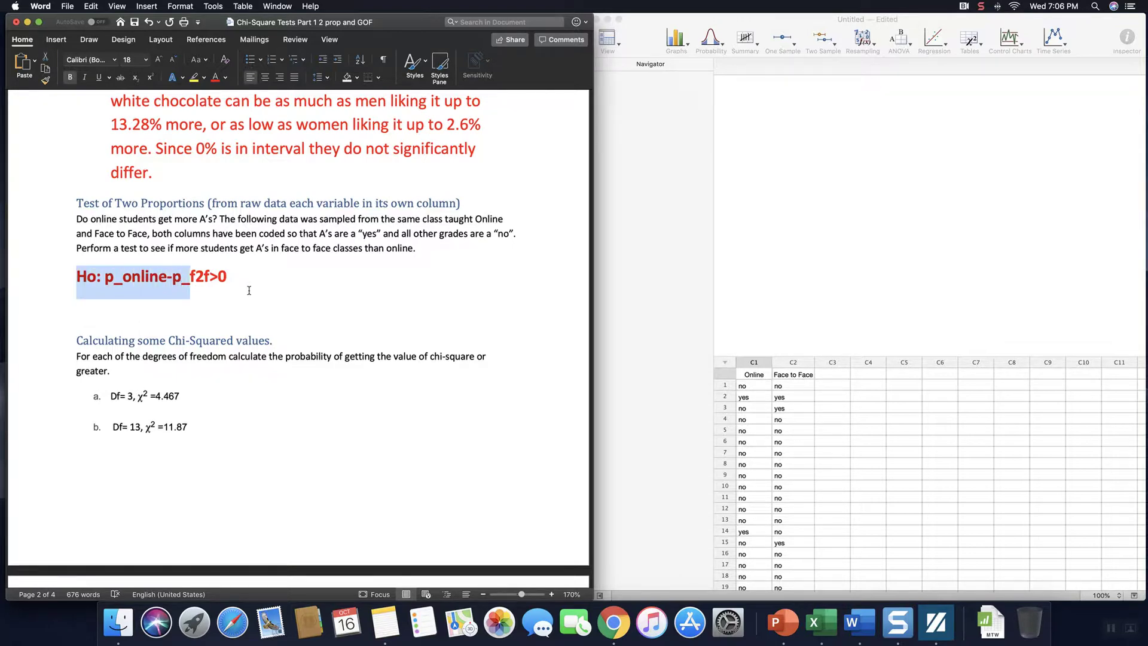
pyautogui.hotkey('shift', 'Right')
pyautogui.hotkey('shift', 'Right')
pyautogui.hotkey('shift', 'Right')
pyautogui.hotkey('shift', 'Right')
pyautogui.hotkey('shift', 'Right')
pyautogui.hotkey('shift', 'Right')
pyautogui.press('super+c')
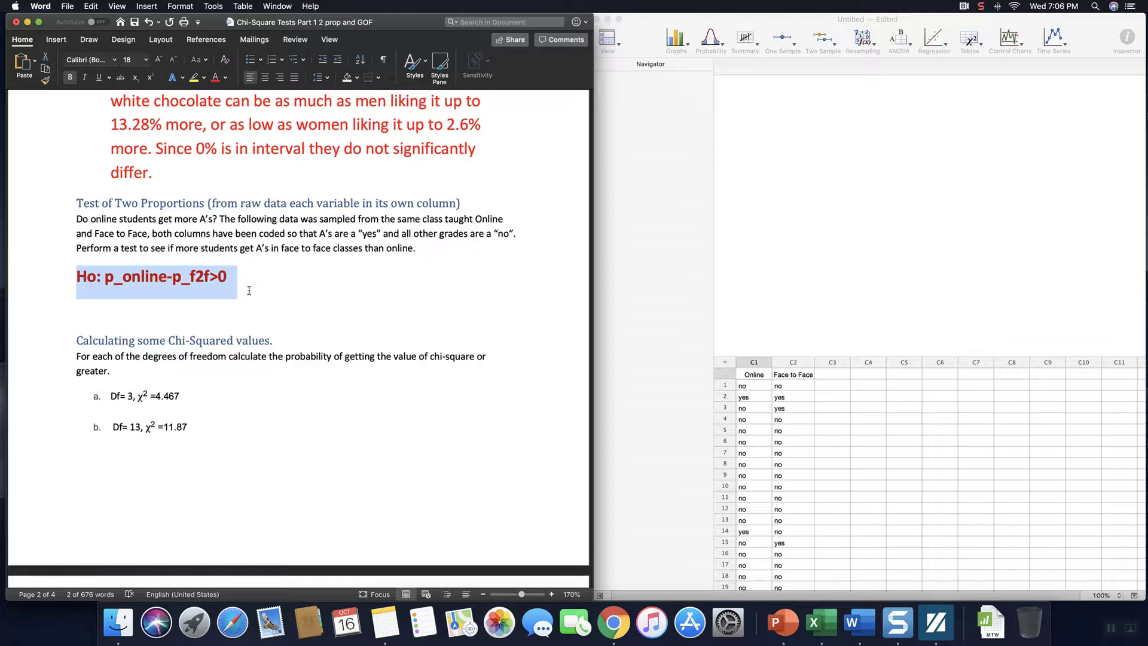
pyautogui.press('Right')
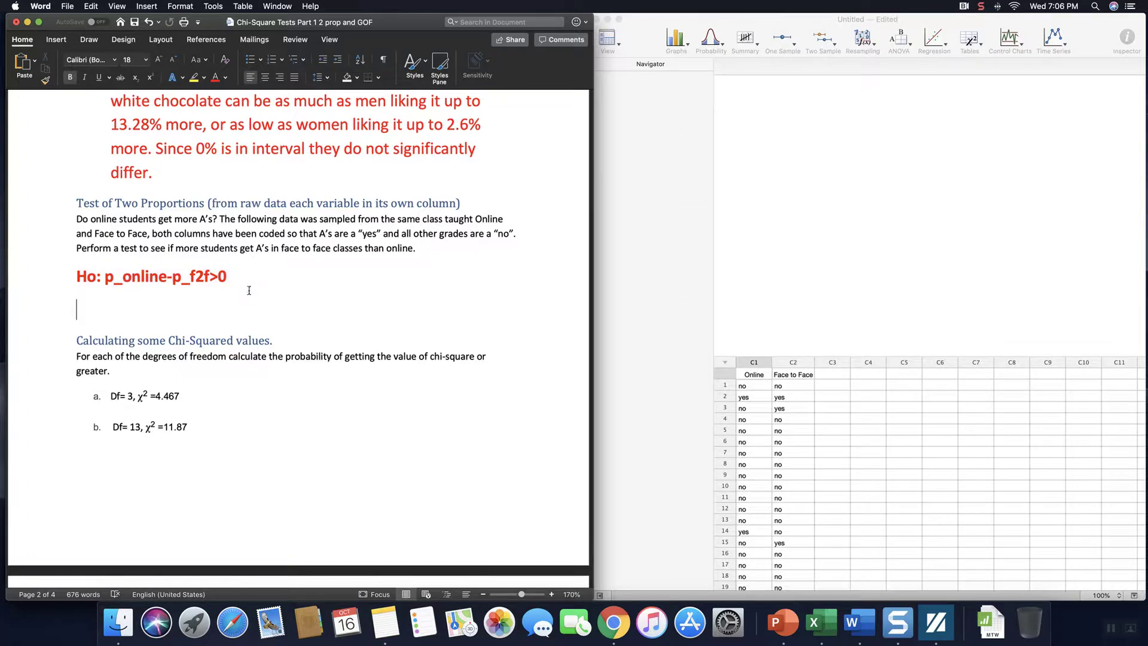
pyautogui.press('super+v')
pyautogui.press('Left')
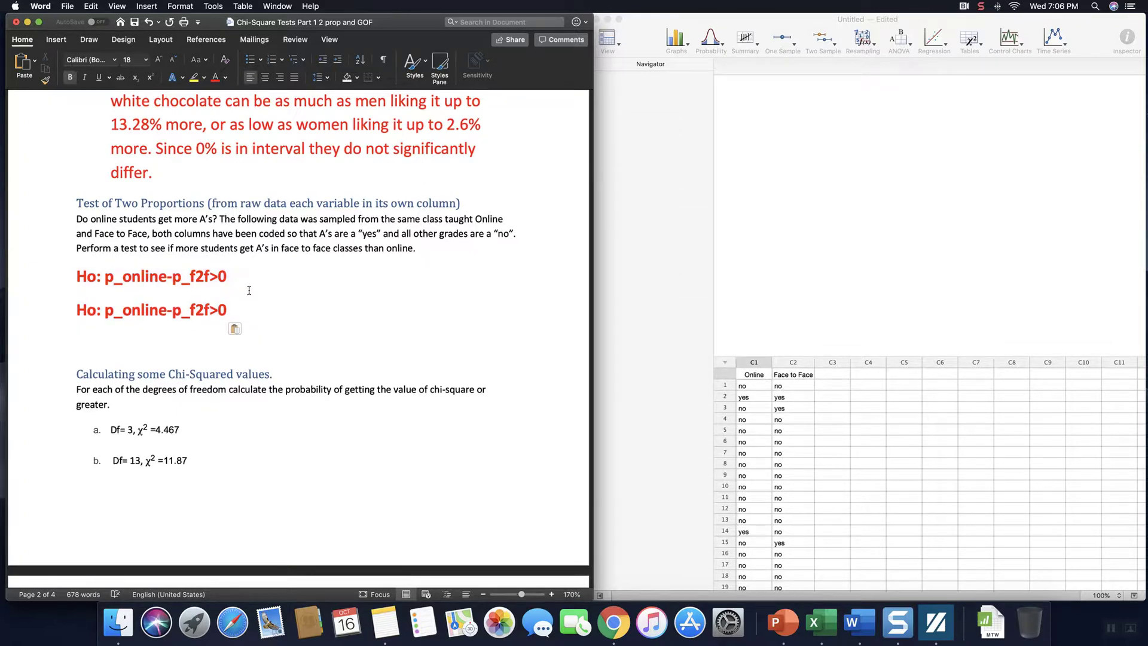
# Step: Relabel the second hypothesis line as "Ha"
pyautogui.click(88, 311)
pyautogui.press('BackSpace')
pyautogui.write('a')
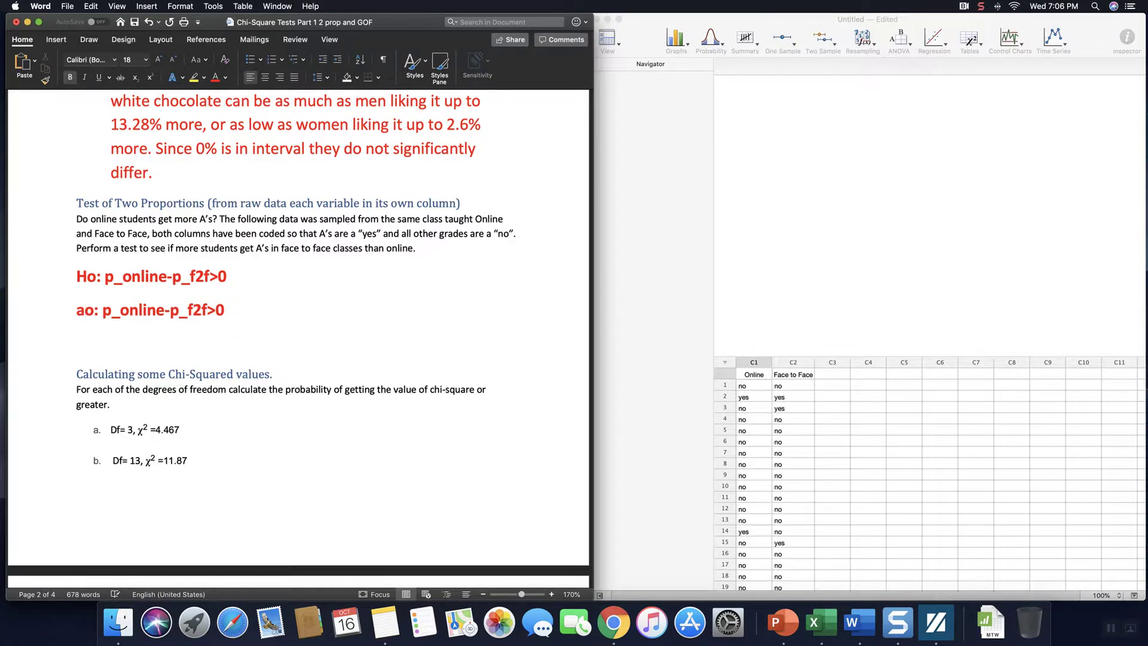
pyautogui.press('BackSpace')
pyautogui.write('H')
pyautogui.press('Right')
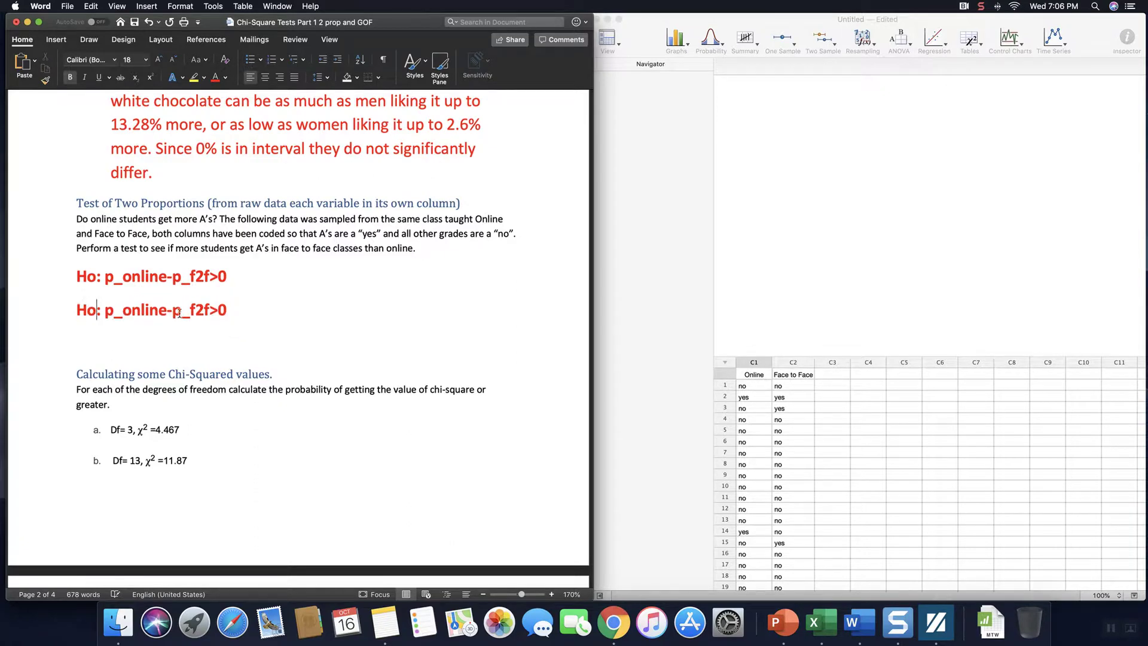
pyautogui.press('BackSpace')
pyautogui.write('a')
# Step: Change the null hypothesis to "Ho: p_online-p_f2f=0" and switch to the Minitab Express worksheet
pyautogui.press('Right')
pyautogui.press('Right')
pyautogui.press('Right')
pyautogui.press('Right')
pyautogui.press('Right')
pyautogui.press('Right')
pyautogui.press('Right')
pyautogui.press('Right')
pyautogui.press('Right')
pyautogui.press('Right')
pyautogui.press('Right')
pyautogui.press('Right')
pyautogui.press('Right')
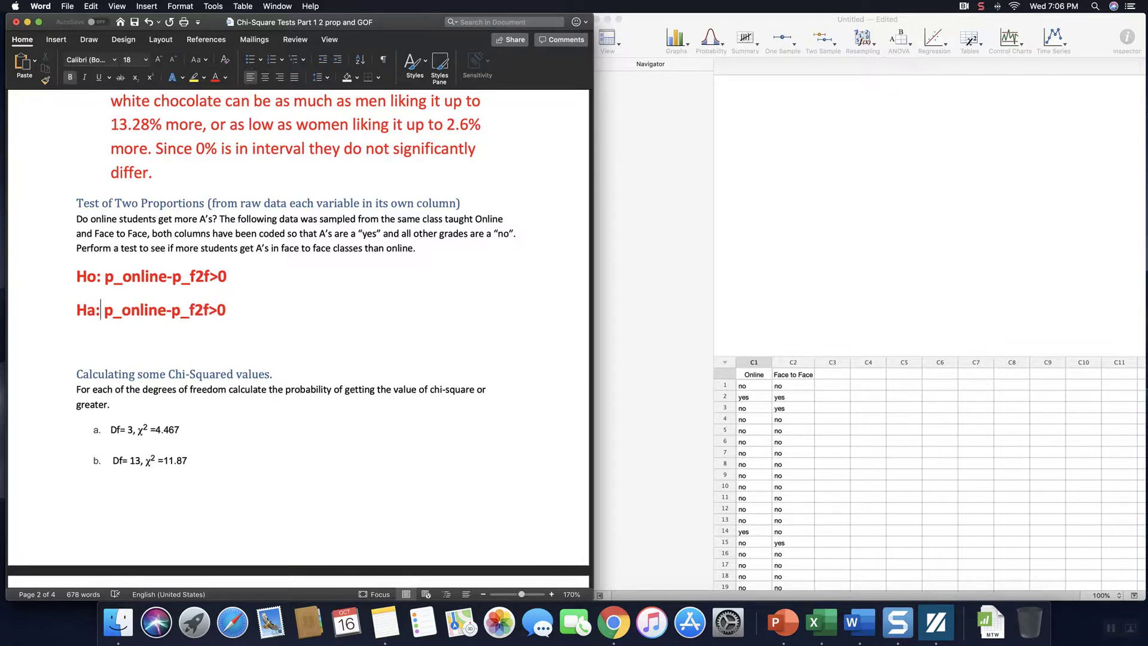
pyautogui.press('Right')
pyautogui.press('Right')
pyautogui.press('Right')
pyautogui.press('Right')
pyautogui.press('BackSpace')
pyautogui.write('=')
pyautogui.click(803, 106)
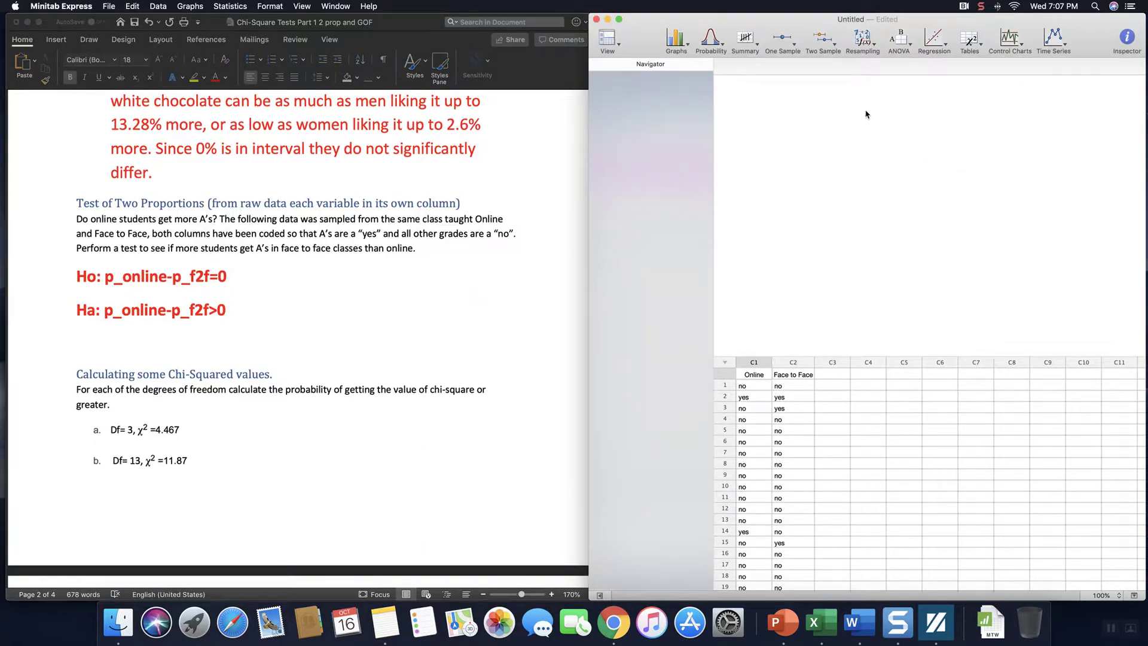
# Step: Set up a 2-Sample Proportion test with each sample in its own column, using Online as Sample 1 and Face to Face as Sample 2
pyautogui.click(821, 49)
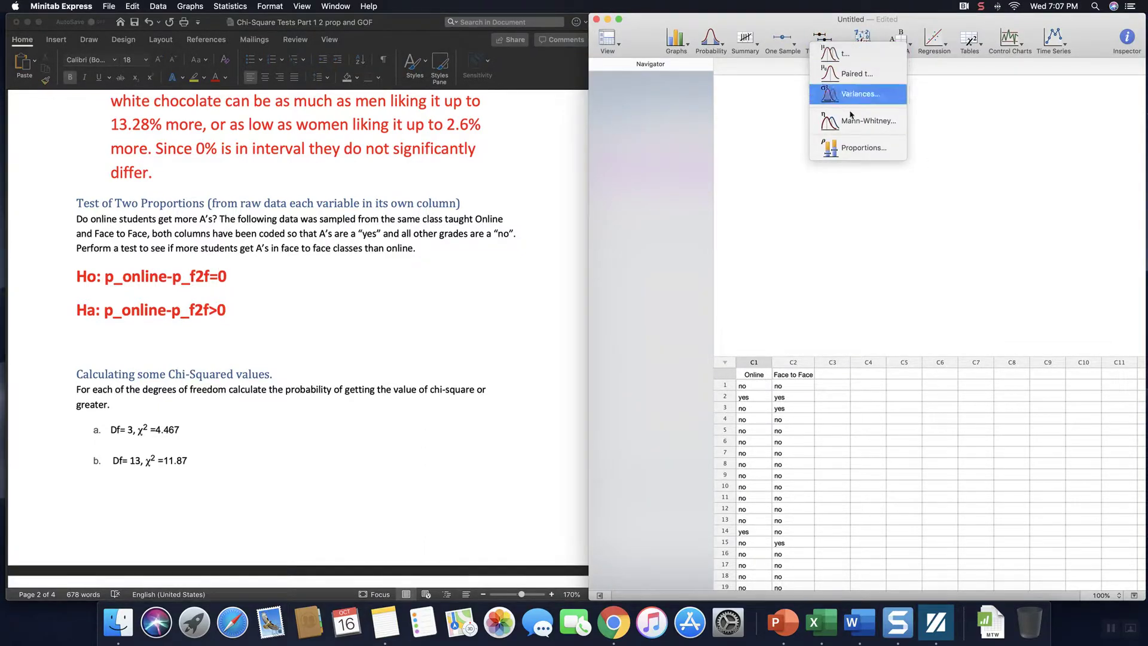
pyautogui.click(865, 148)
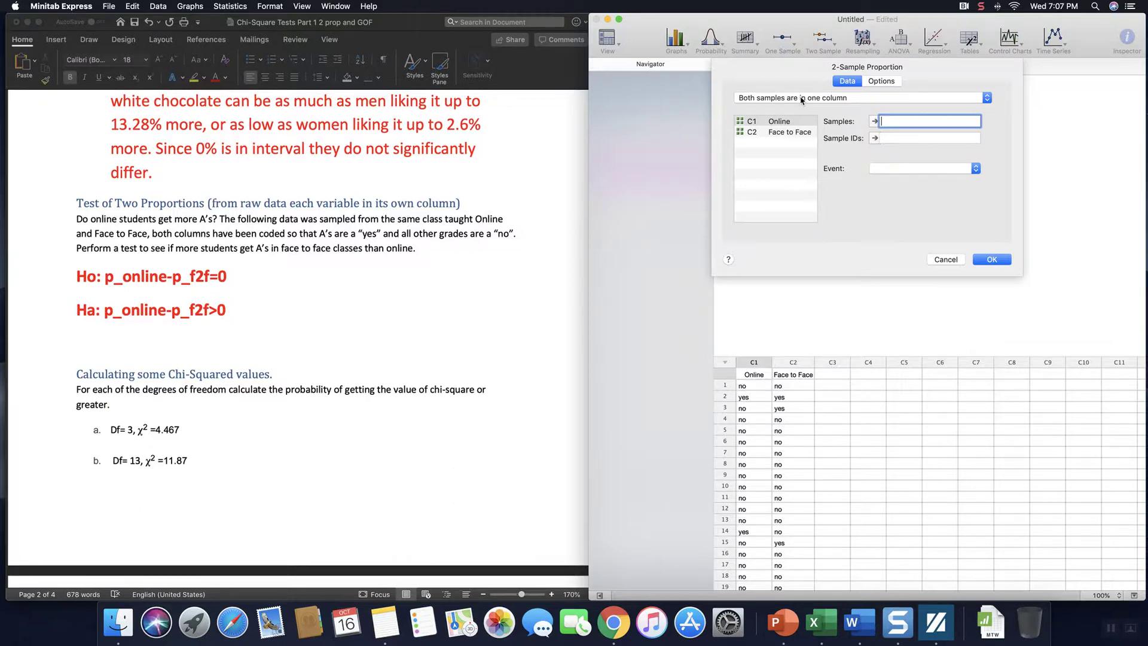
pyautogui.click(801, 99)
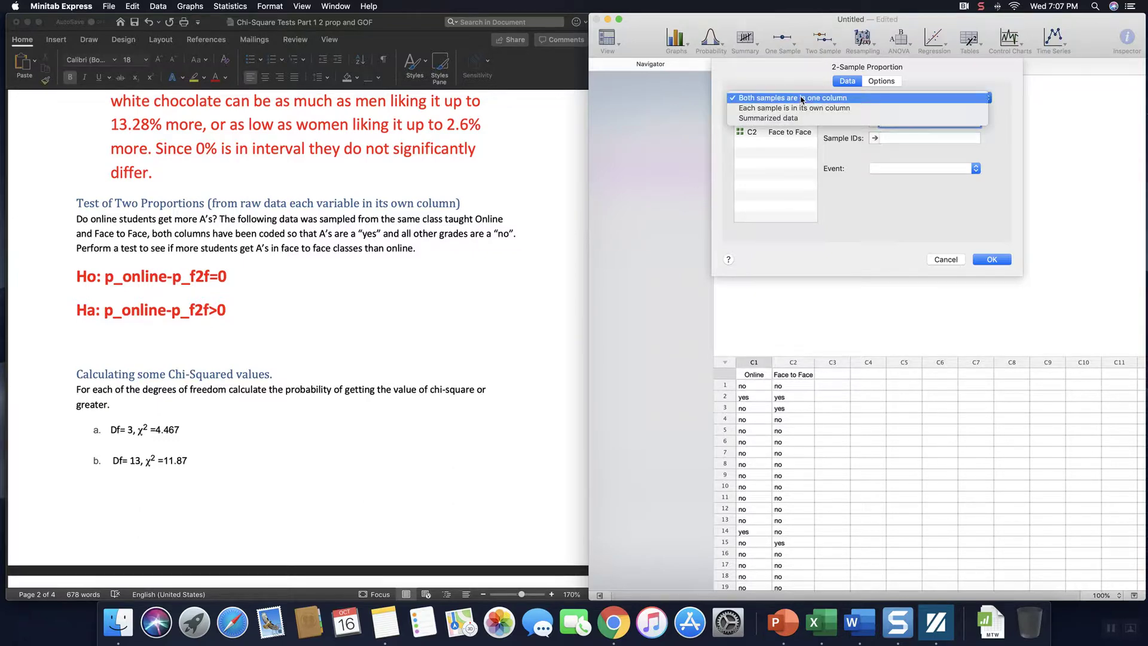
pyautogui.click(863, 110)
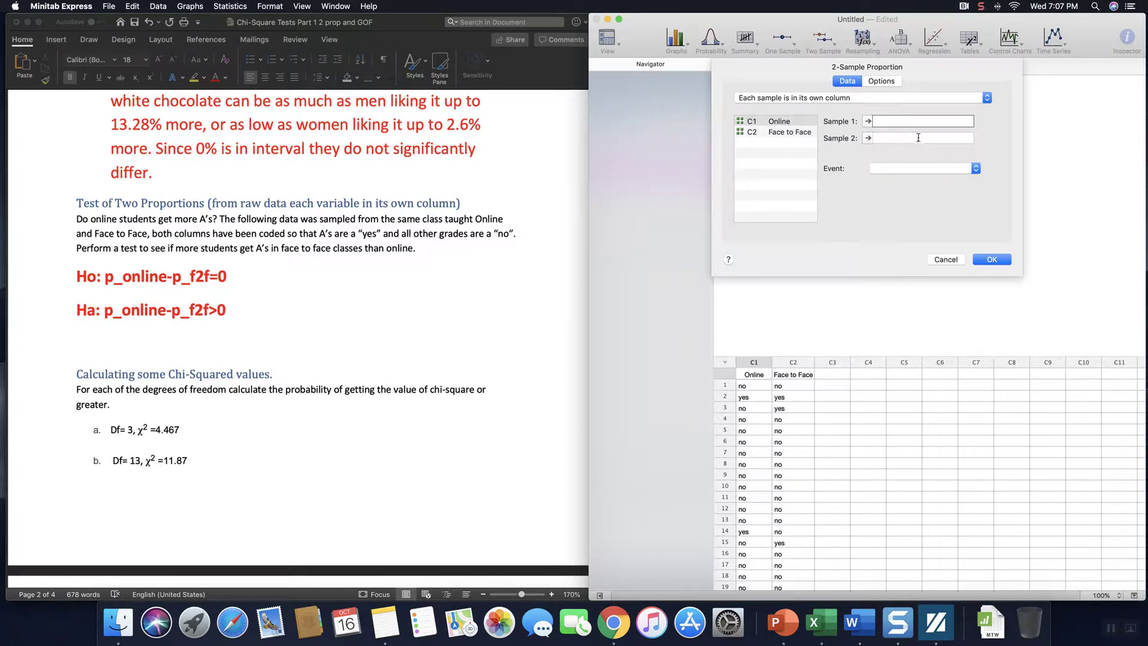
pyautogui.doubleClick(776, 124)
pyautogui.doubleClick(778, 133)
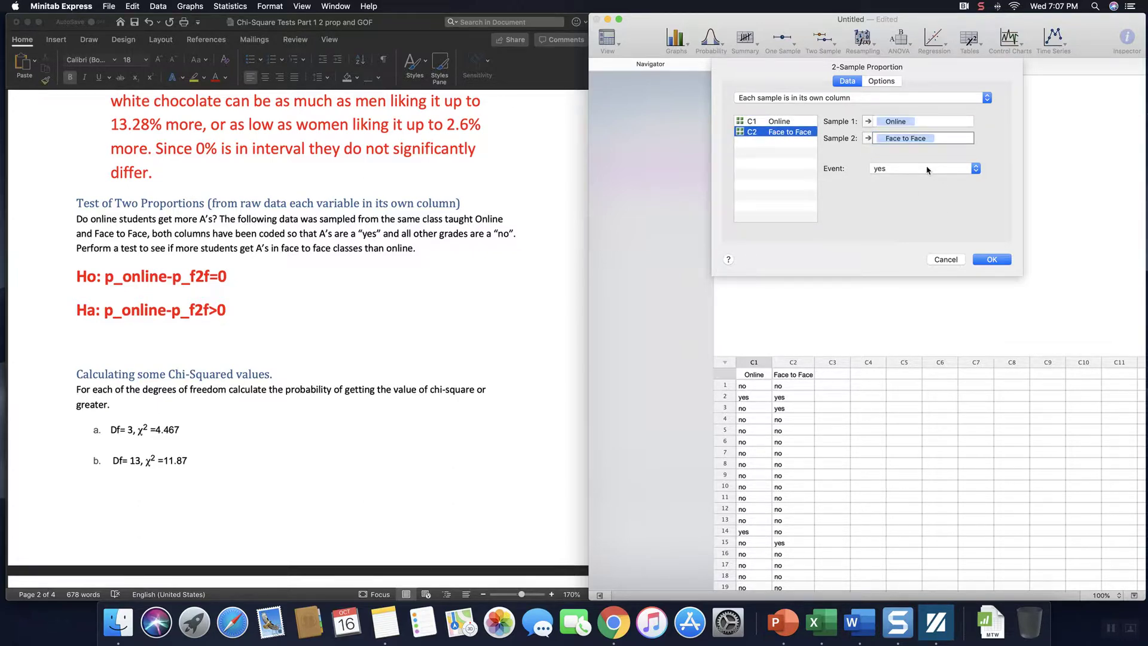
# Step: Set the alternative hypothesis to Difference > 0, run the test and examine its hypotheses and P-values
pyautogui.click(881, 81)
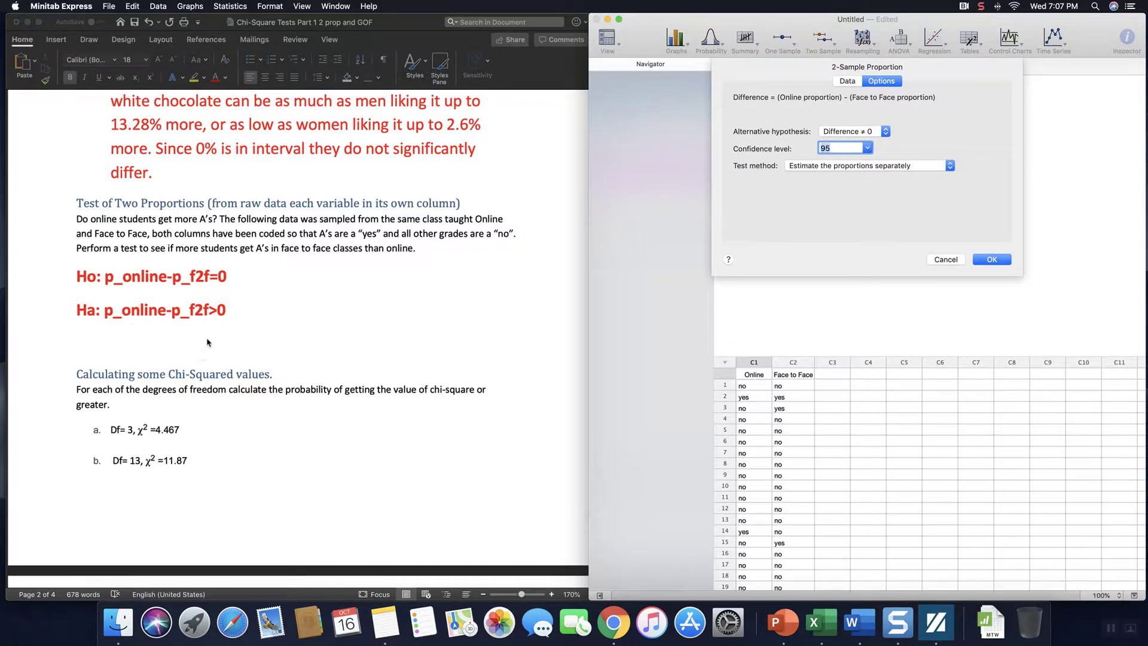
pyautogui.click(886, 132)
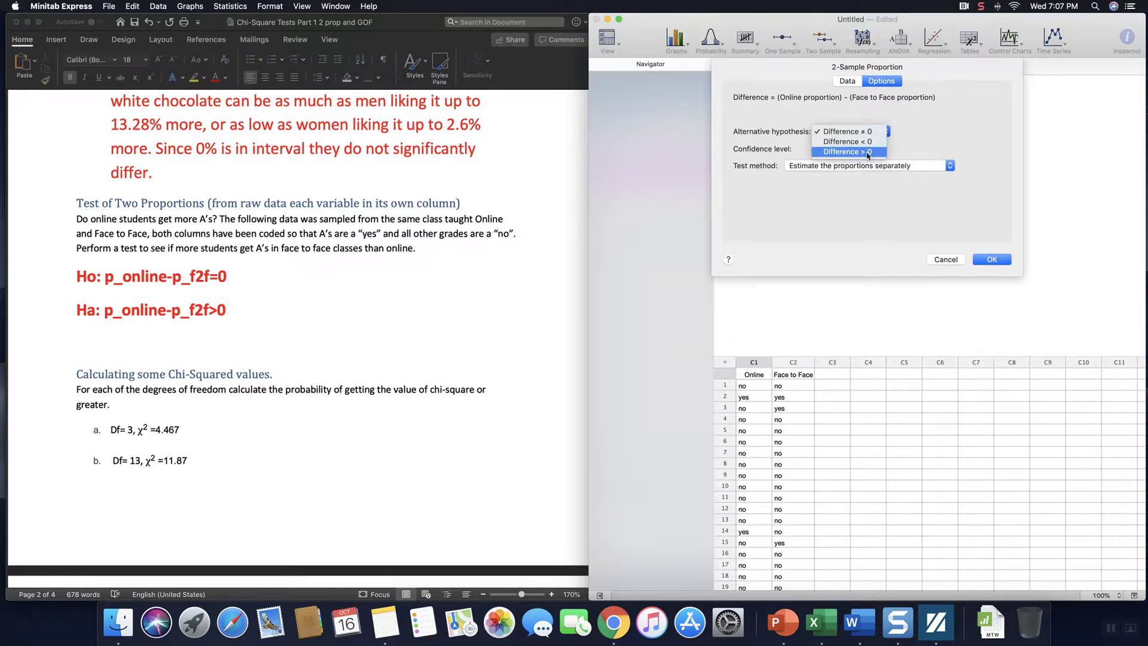
pyautogui.click(867, 152)
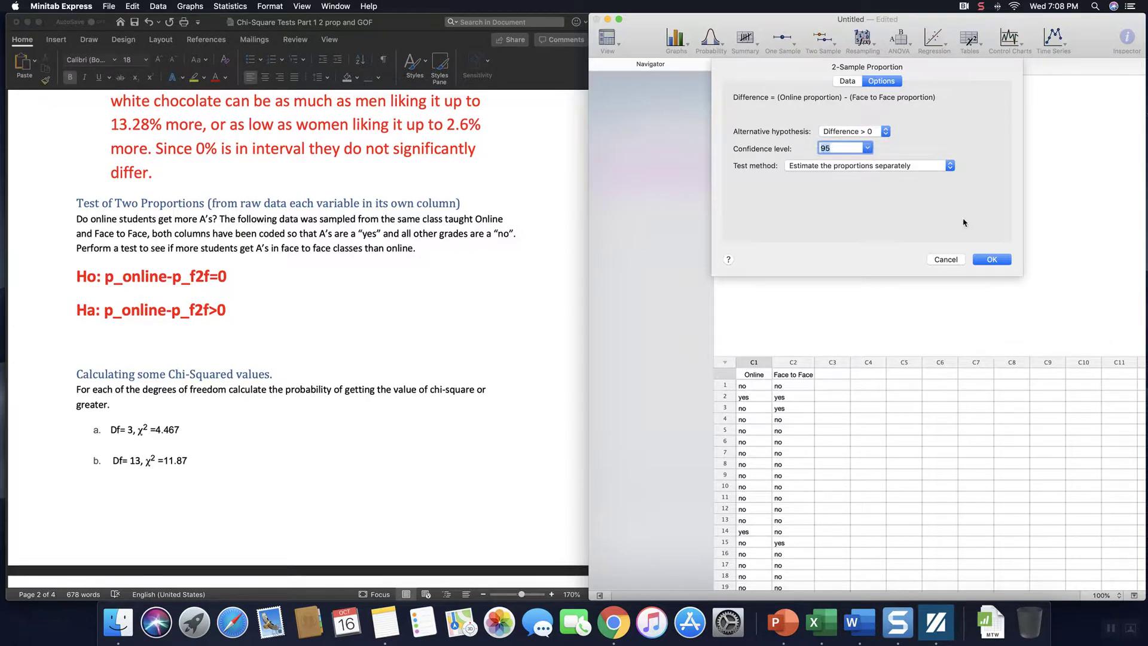
pyautogui.click(992, 259)
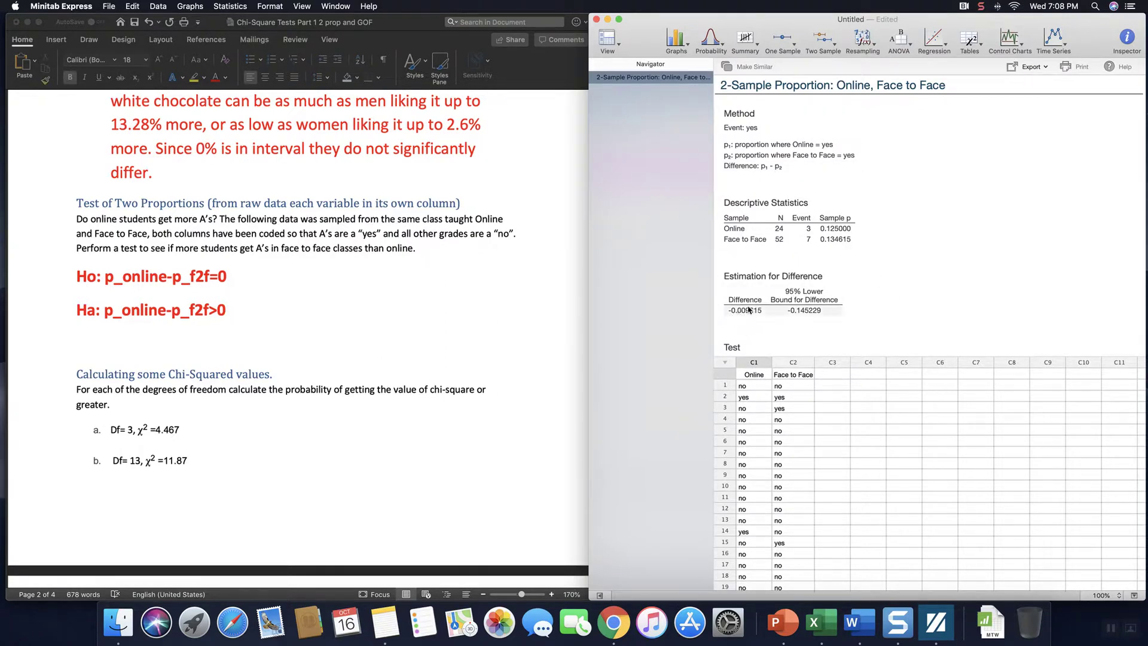
pyautogui.scroll(-2, 750, 308)
pyautogui.scroll(-5, 762, 298)
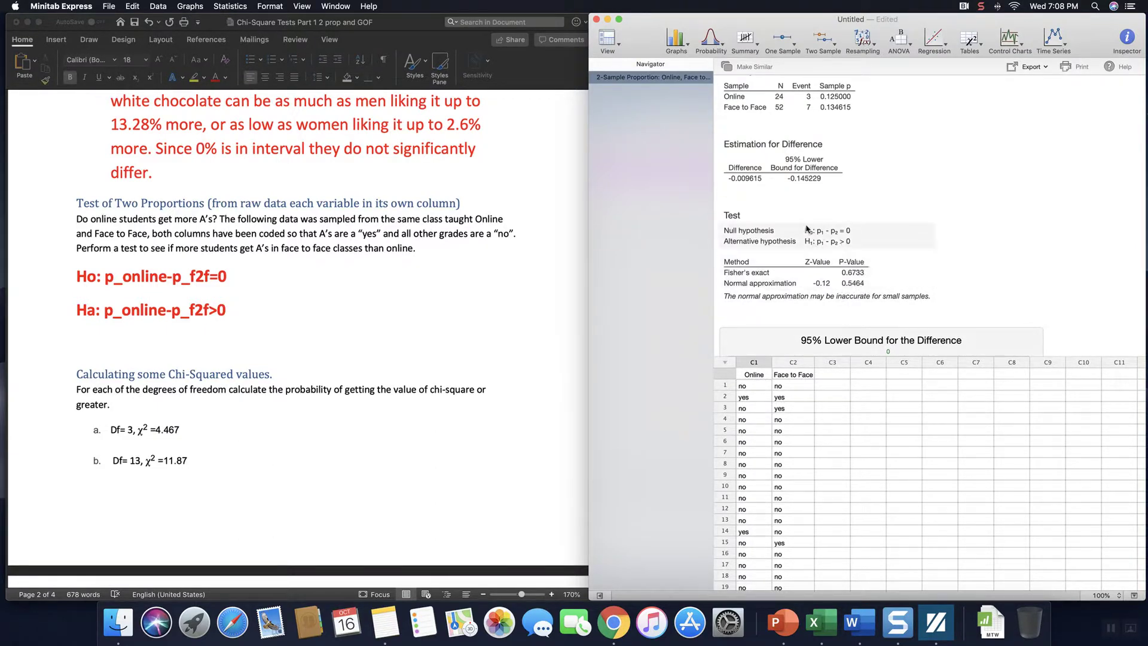
# Step: Switch to the Word worksheet and begin the conclusion below the Ha line with "This sample evidence"
pyautogui.click(135, 345)
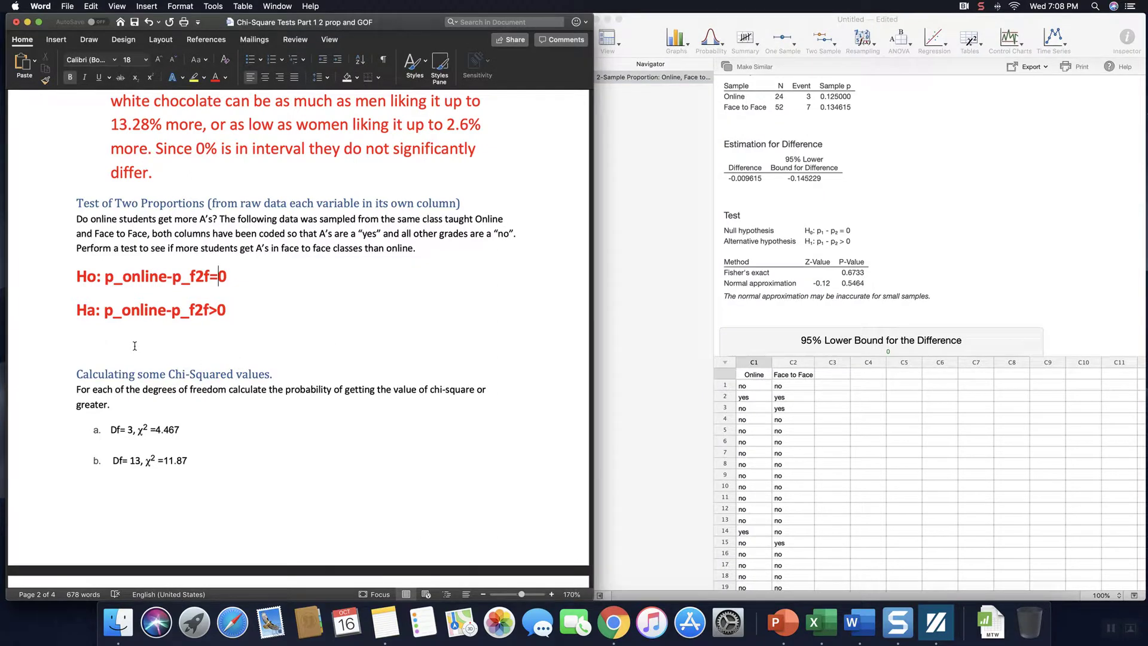
pyautogui.click(114, 340)
pyautogui.scroll(-2, 418, 342)
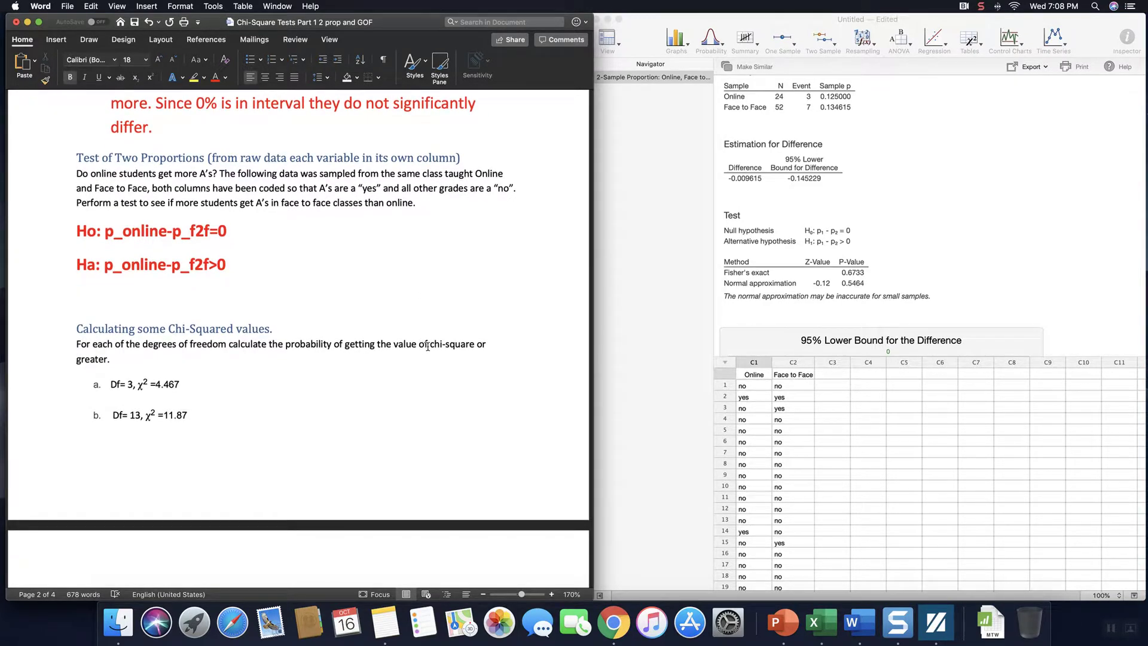
pyautogui.write('There')
pyautogui.press('BackSpace')
pyautogui.press('BackSpace')
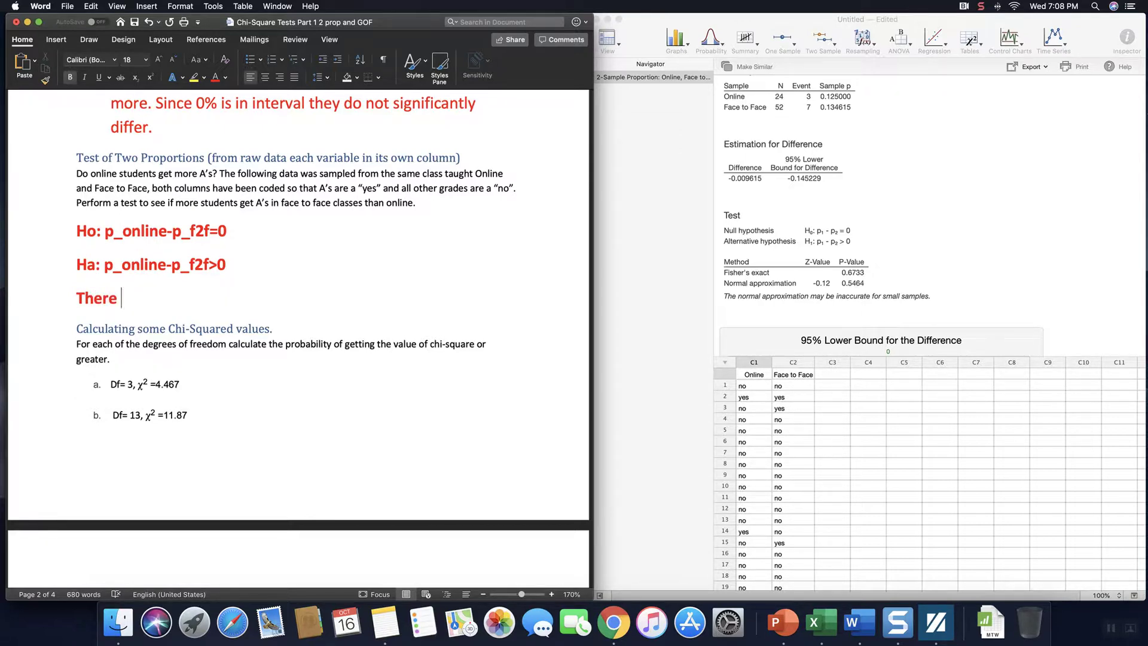
pyautogui.press('BackSpace')
pyautogui.press('BackSpace')
pyautogui.write('is sample')
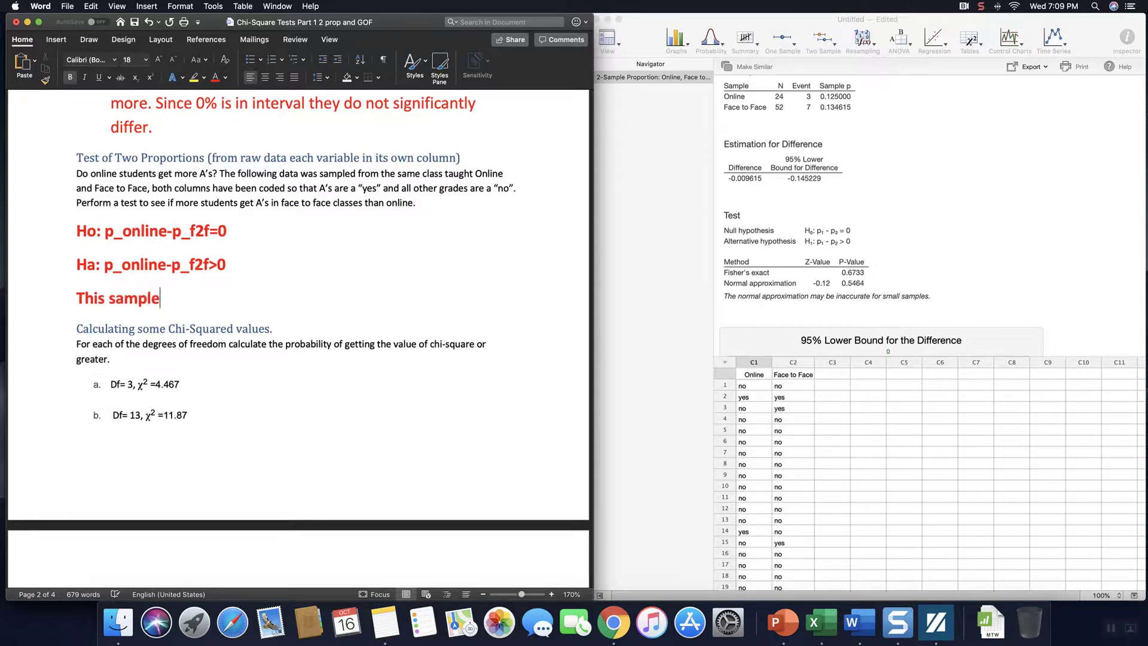
pyautogui.write(' evidence ')
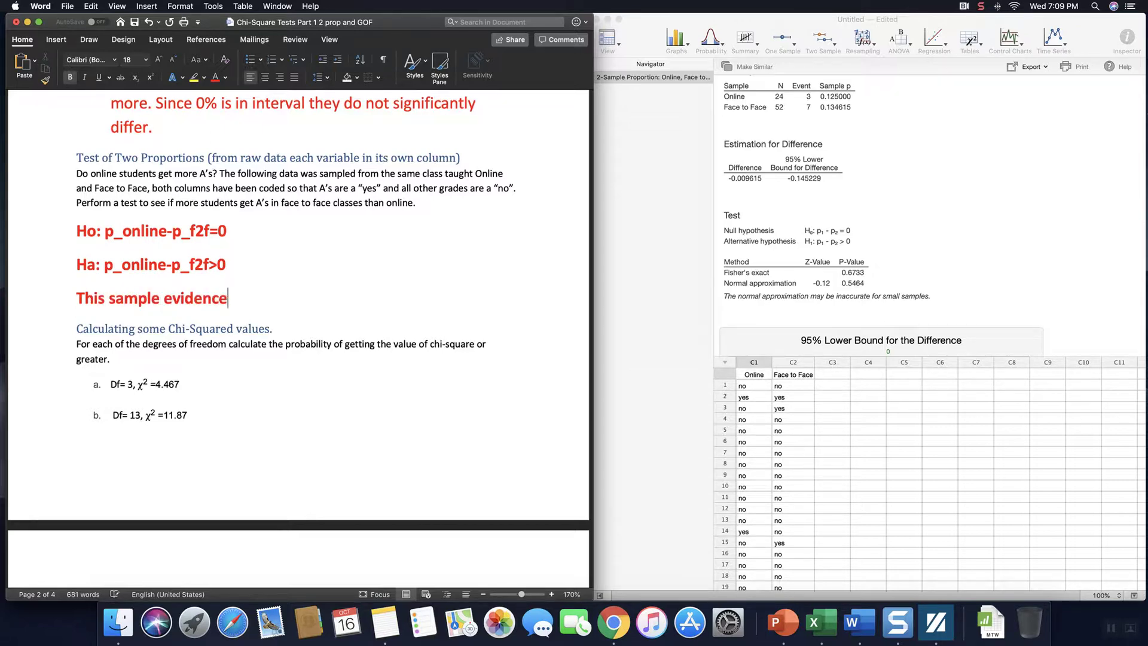
# Step: Complete the conclusion with "suggest that the proportion of A's is the same for both online and face to face courses." and add blank lines below
pyautogui.write('suggest tha')
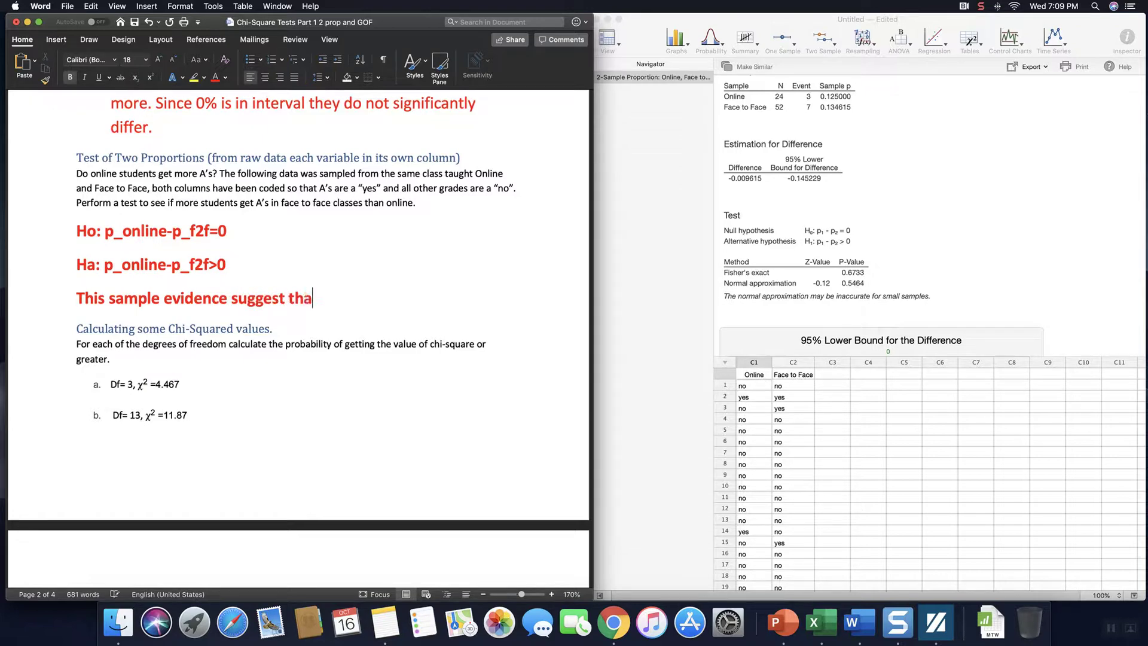
pyautogui.write('t the prop')
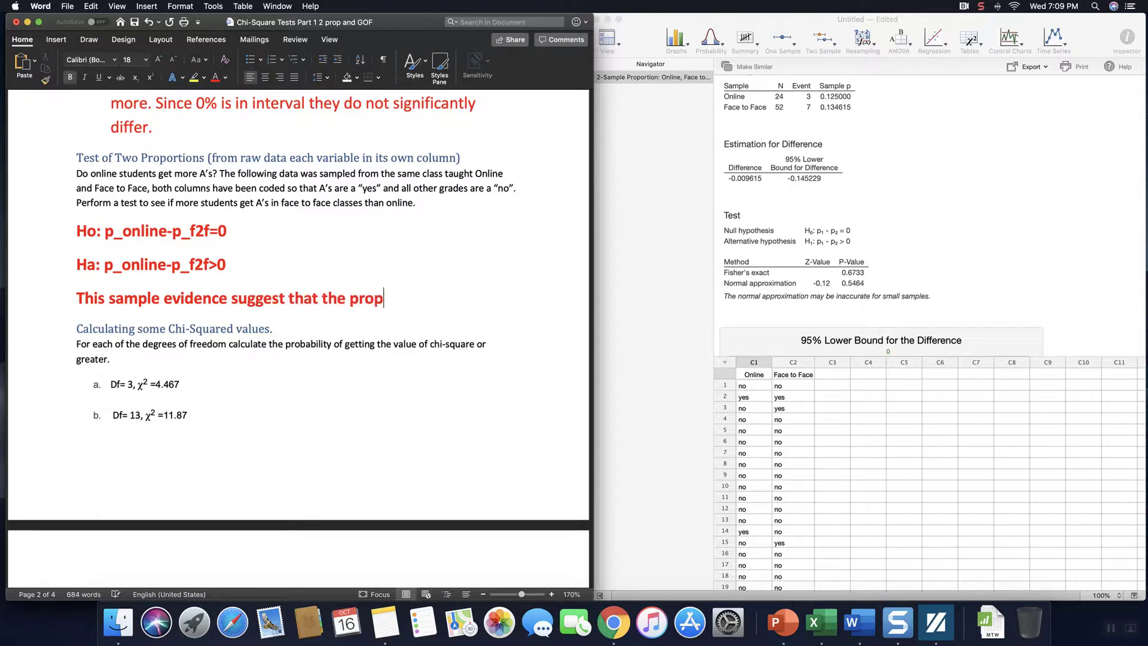
pyautogui.write('ortion of a')
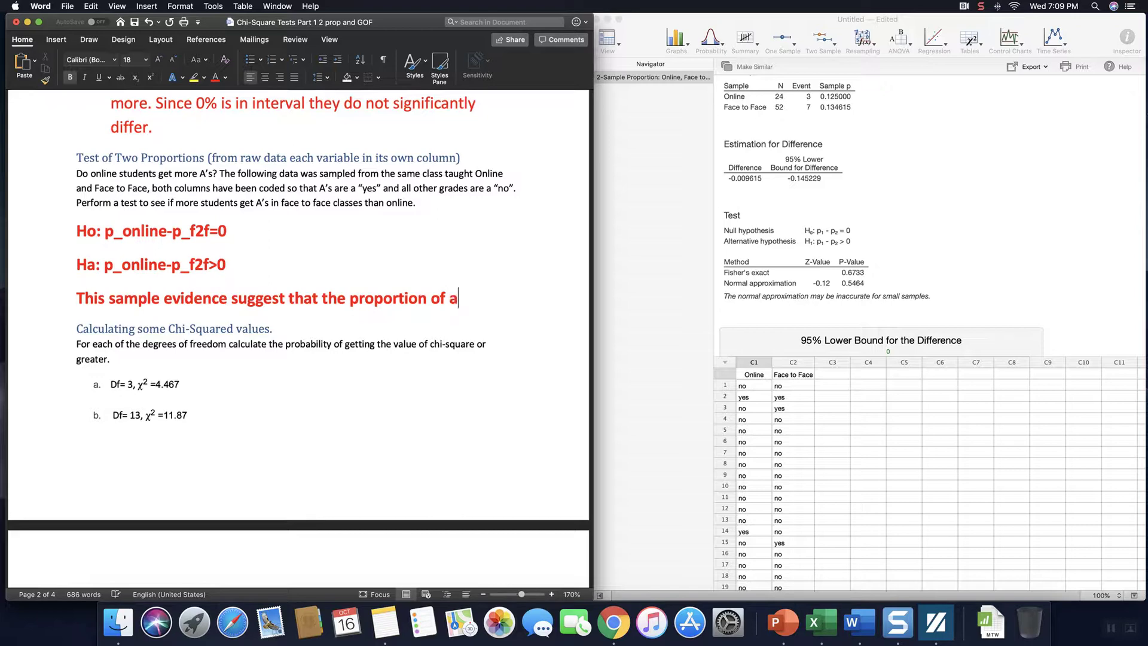
pyautogui.press('BackSpace')
pyautogui.write("A's is the same for ")
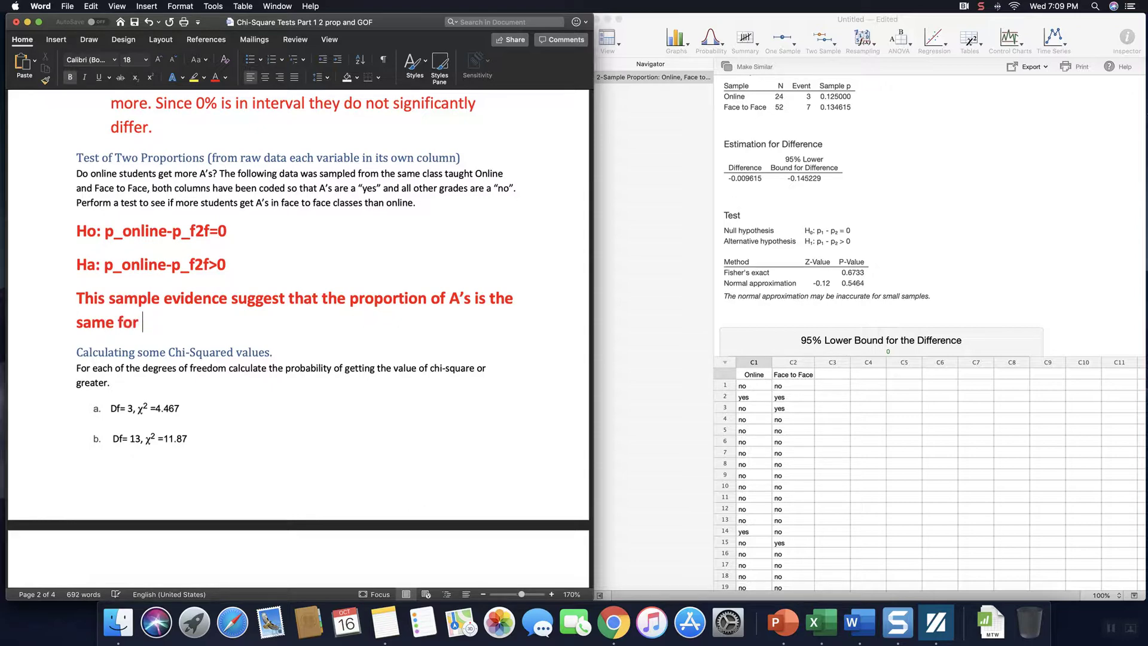
pyautogui.write('both online a')
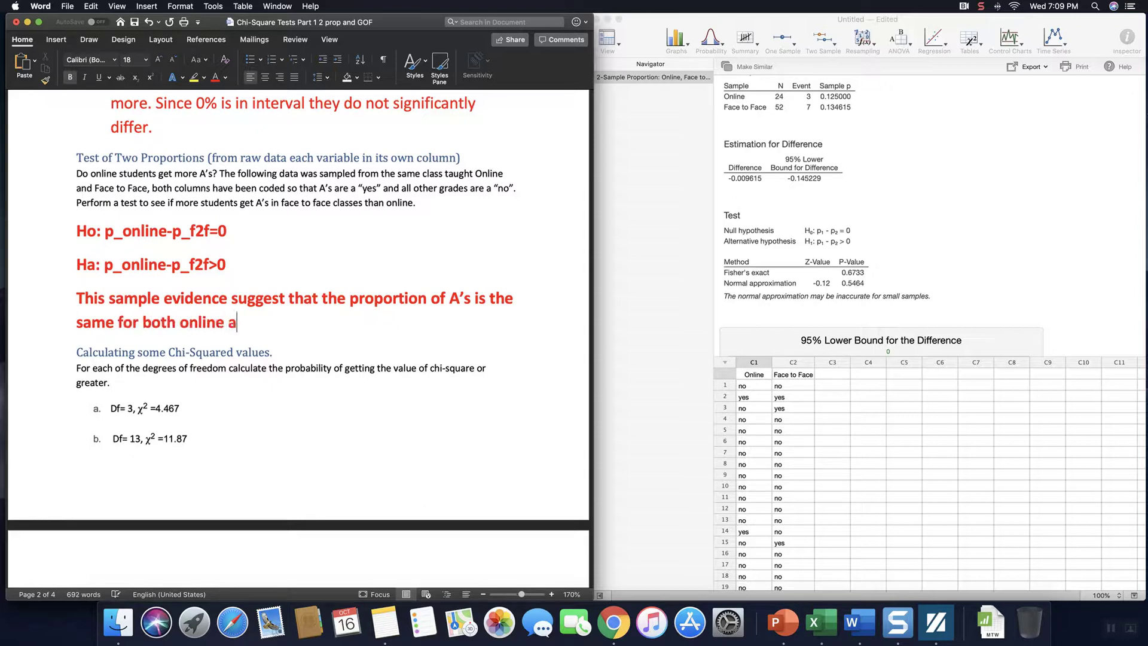
pyautogui.write('nd face to ')
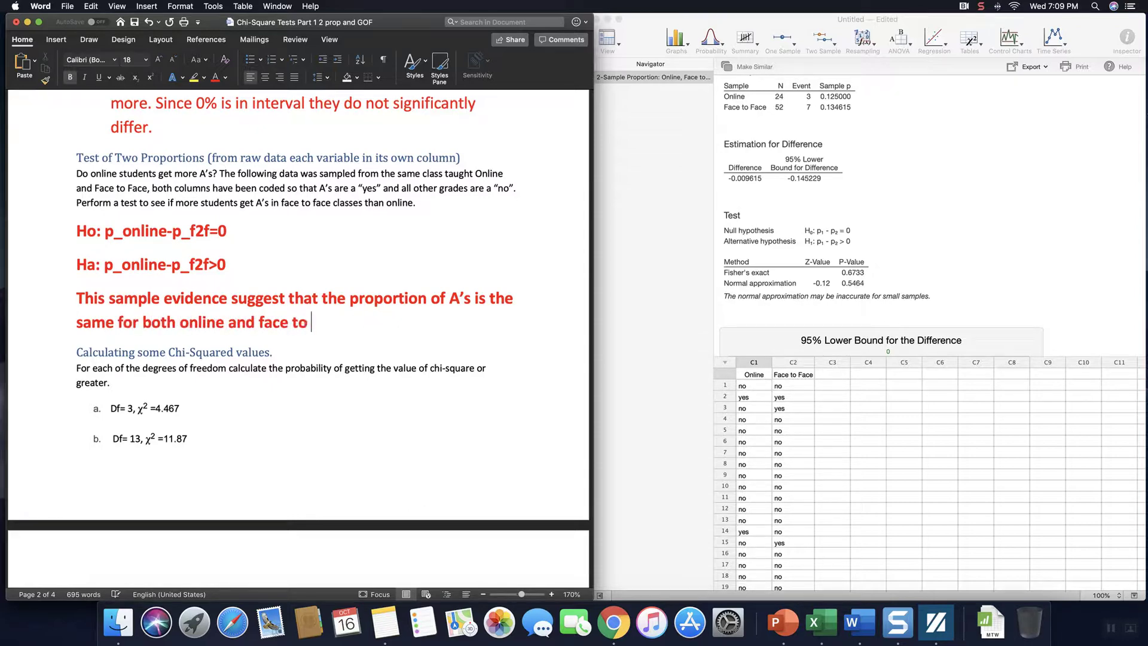
pyautogui.write('face course')
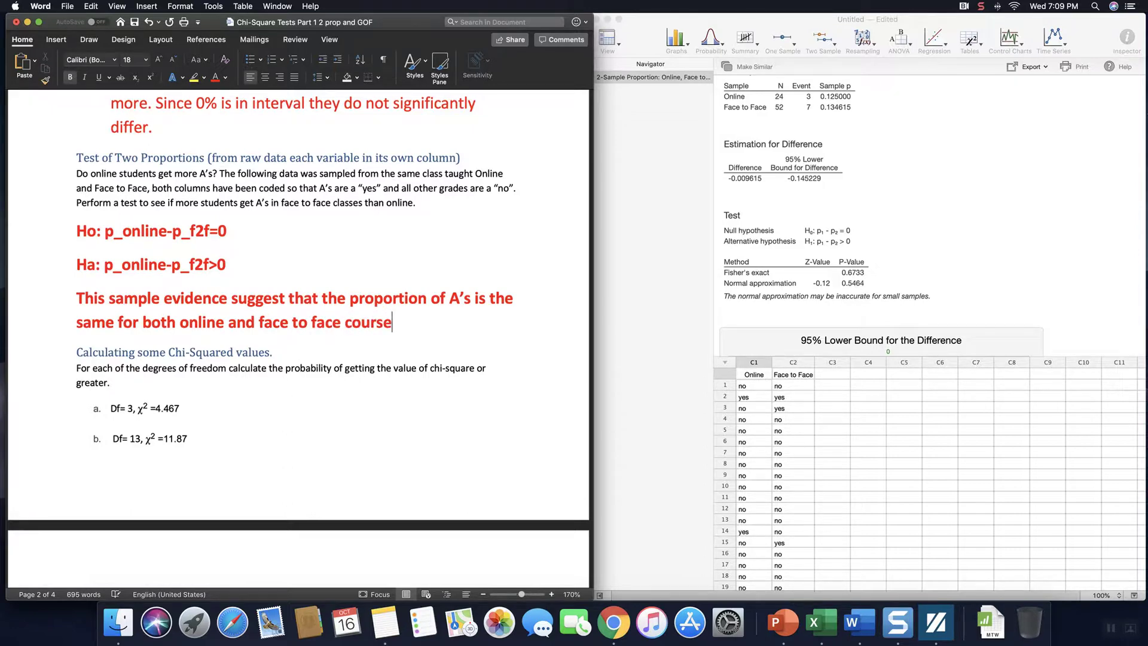
pyautogui.write('s.')
pyautogui.press('Return')
pyautogui.press('Return')
pyautogui.press('Return')
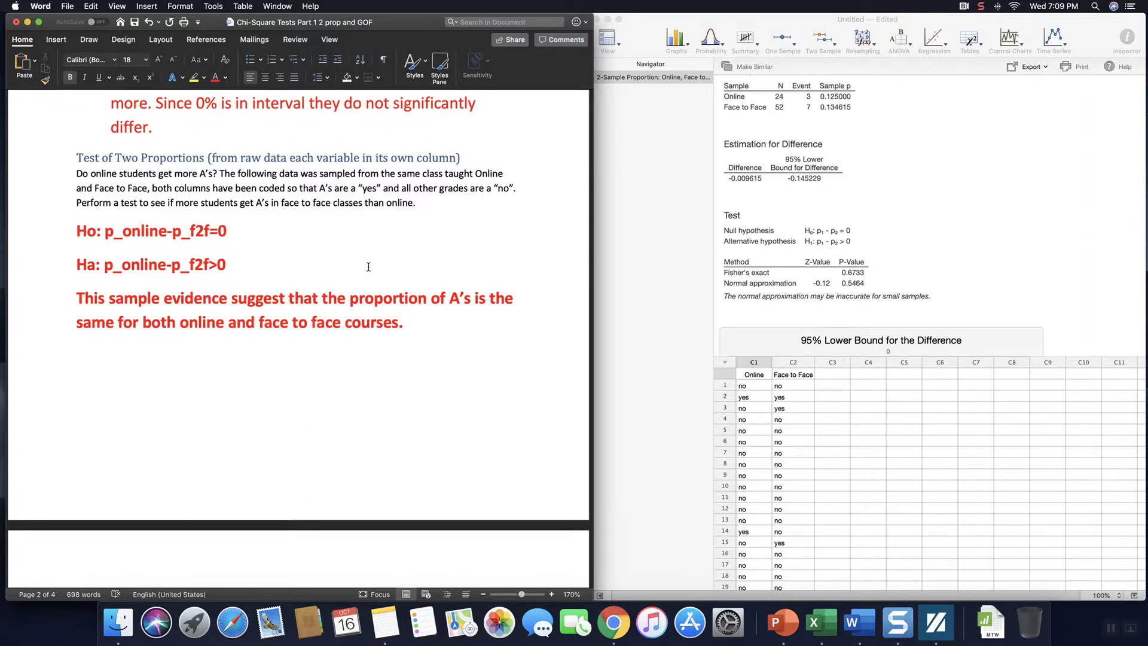
# Step: Switch to Minitab Express, create a new project and place its window beside the Word worksheet
pyautogui.scroll(-5, 368, 267)
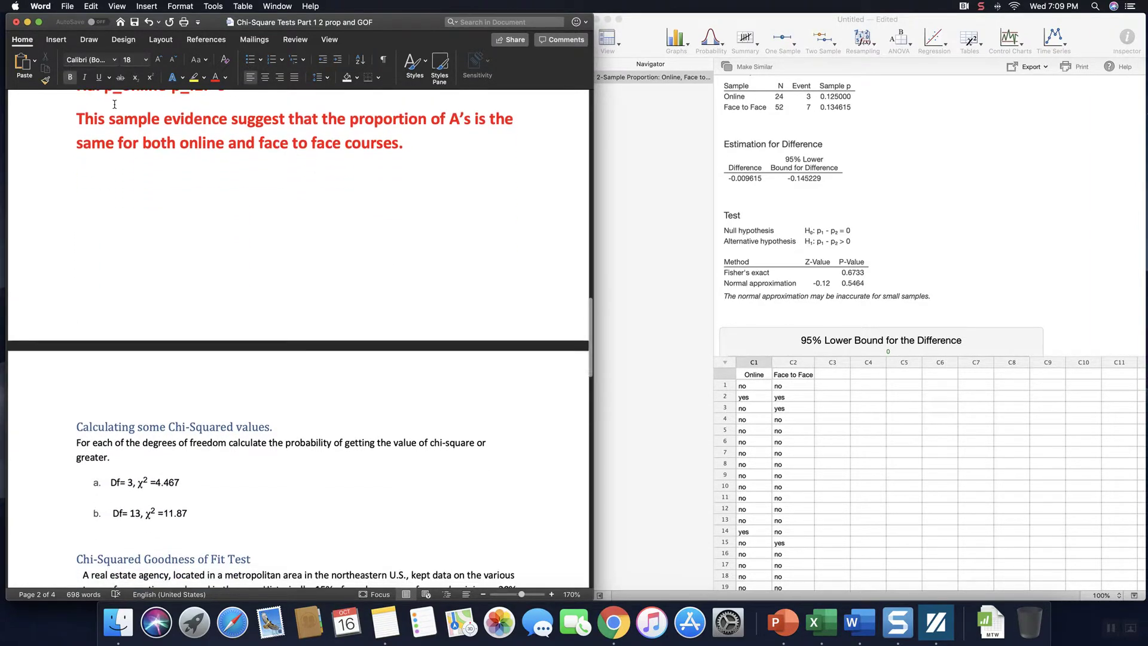
pyautogui.click(653, 194)
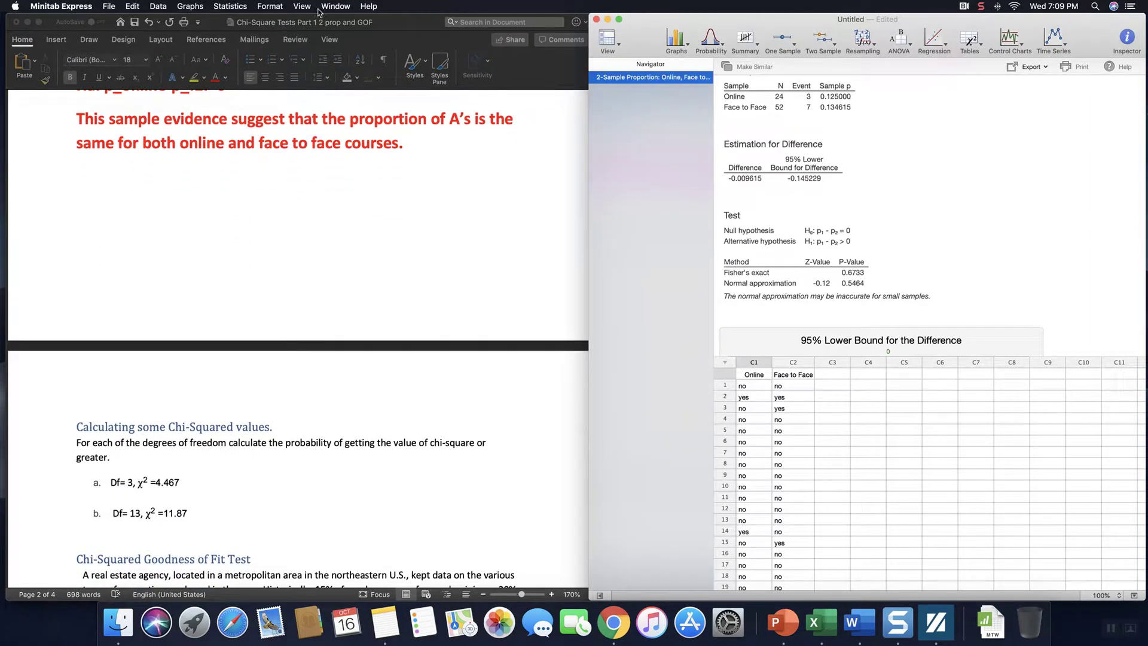
pyautogui.click(113, 7)
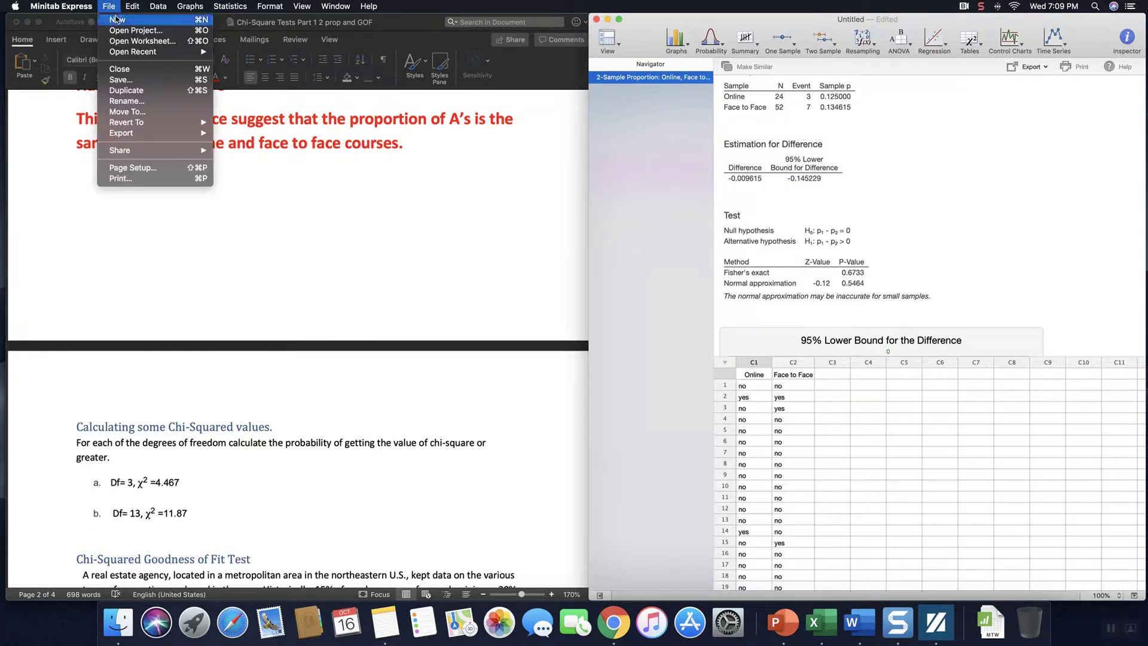
pyautogui.click(116, 20)
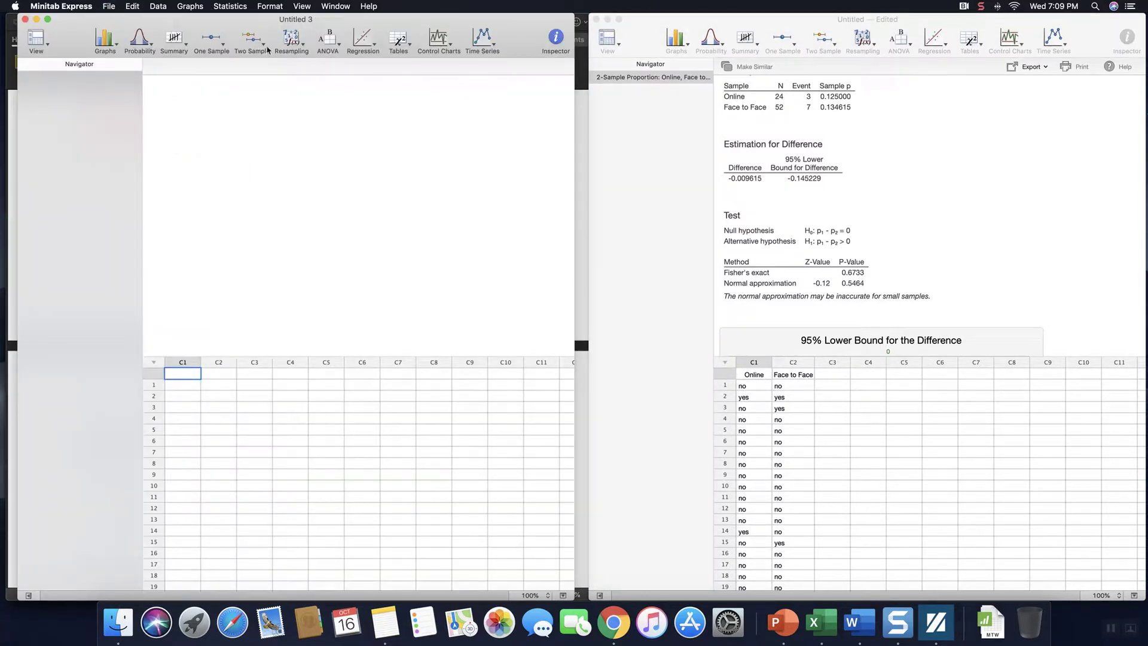
pyautogui.moveTo(181, 22); pyautogui.dragTo(745, 24)
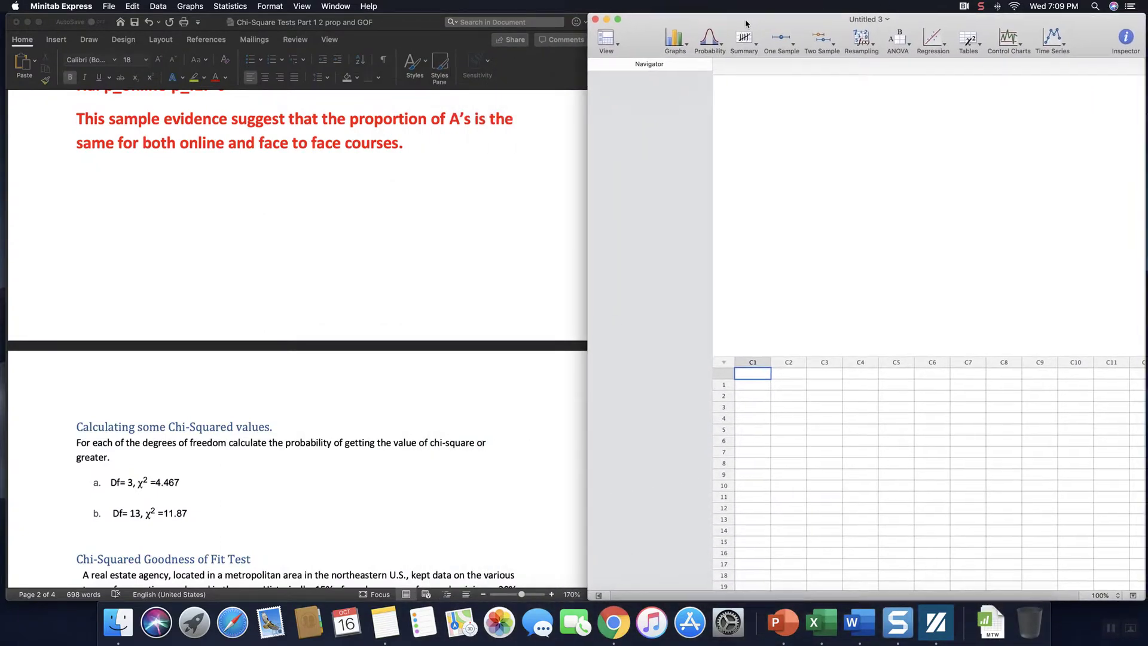
# Step: Find the "Calculating some Chi-Squared values" exercise in the Word worksheet and start a Display Probability distribution plot in Minitab Express
pyautogui.click(244, 227)
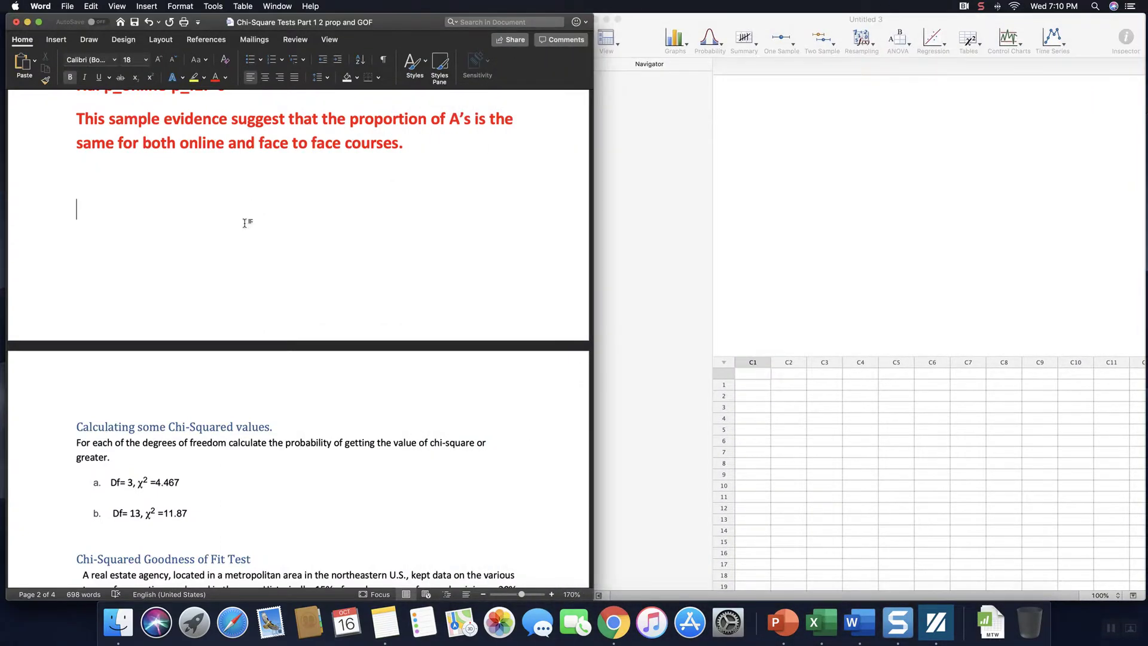
pyautogui.scroll(-5, 244, 226)
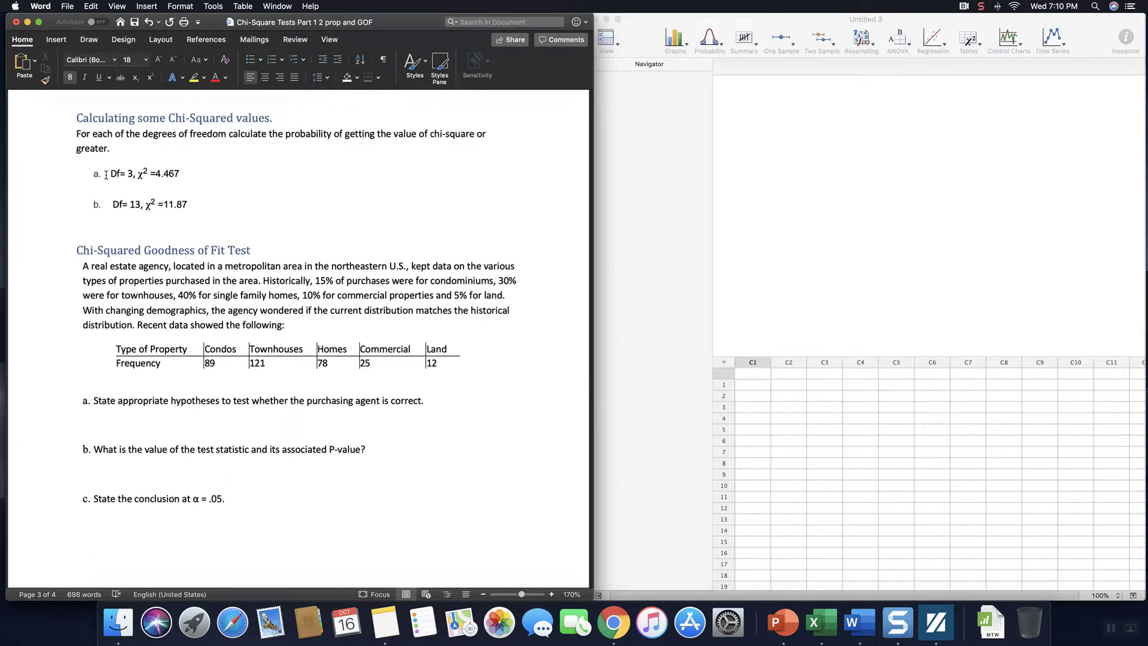
pyautogui.click(150, 186)
pyautogui.click(764, 175)
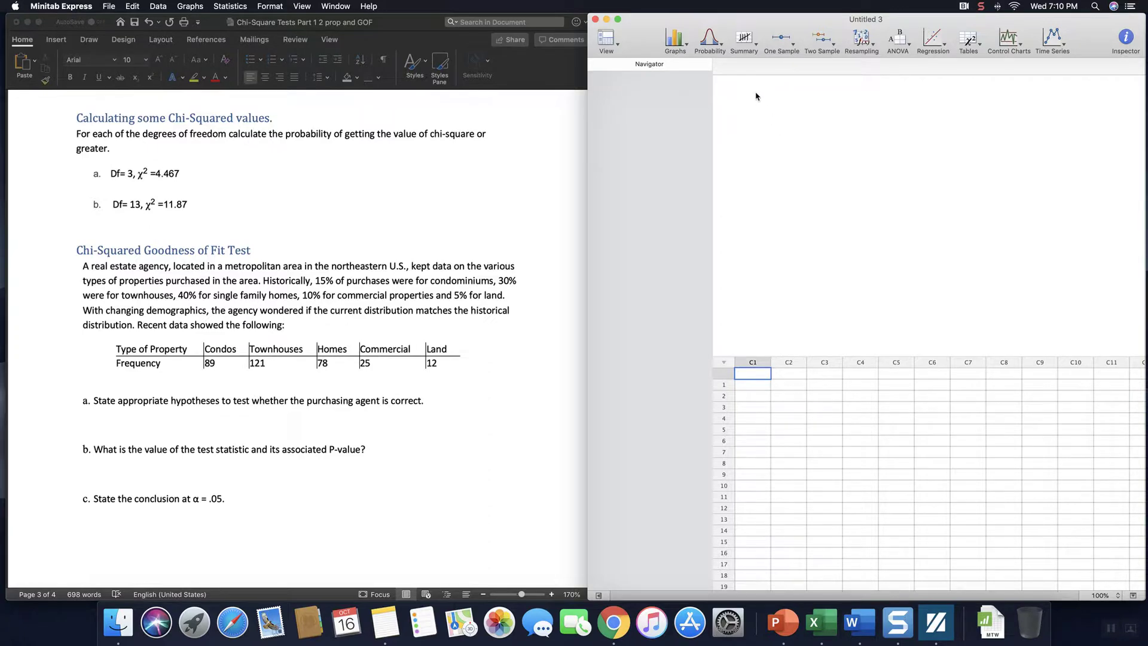
pyautogui.click(721, 48)
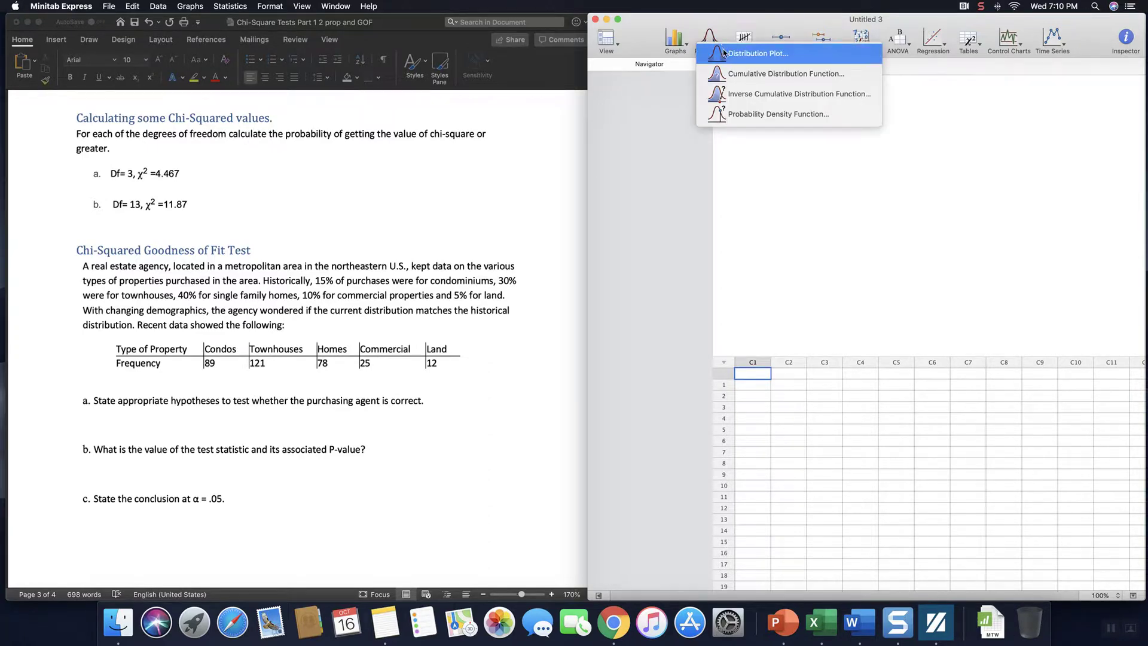
pyautogui.click(728, 55)
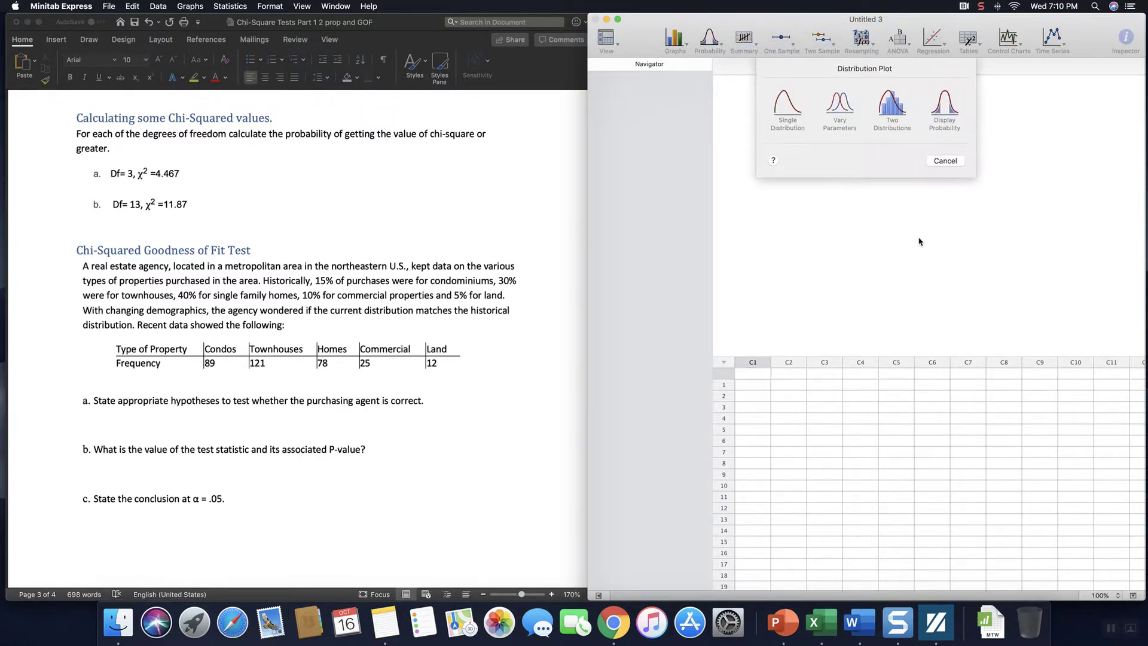
pyautogui.click(955, 114)
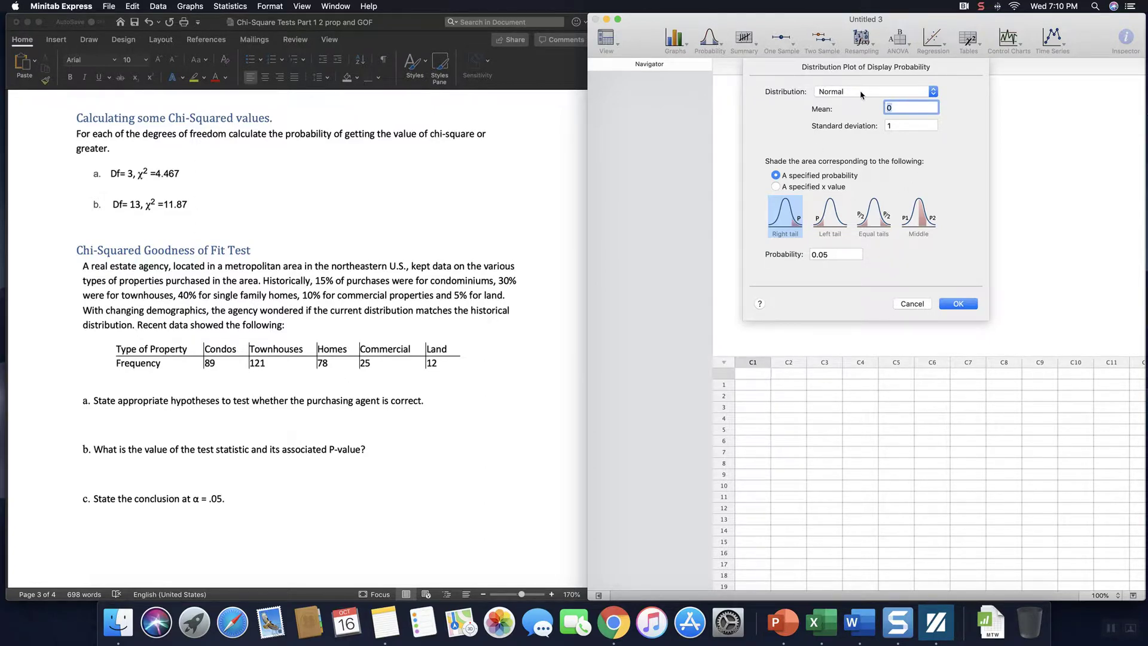
# Step: Plot a Chi-Square distribution with 3 degrees of freedom, shading the right tail from the specified x value 4.467
pyautogui.click(840, 93)
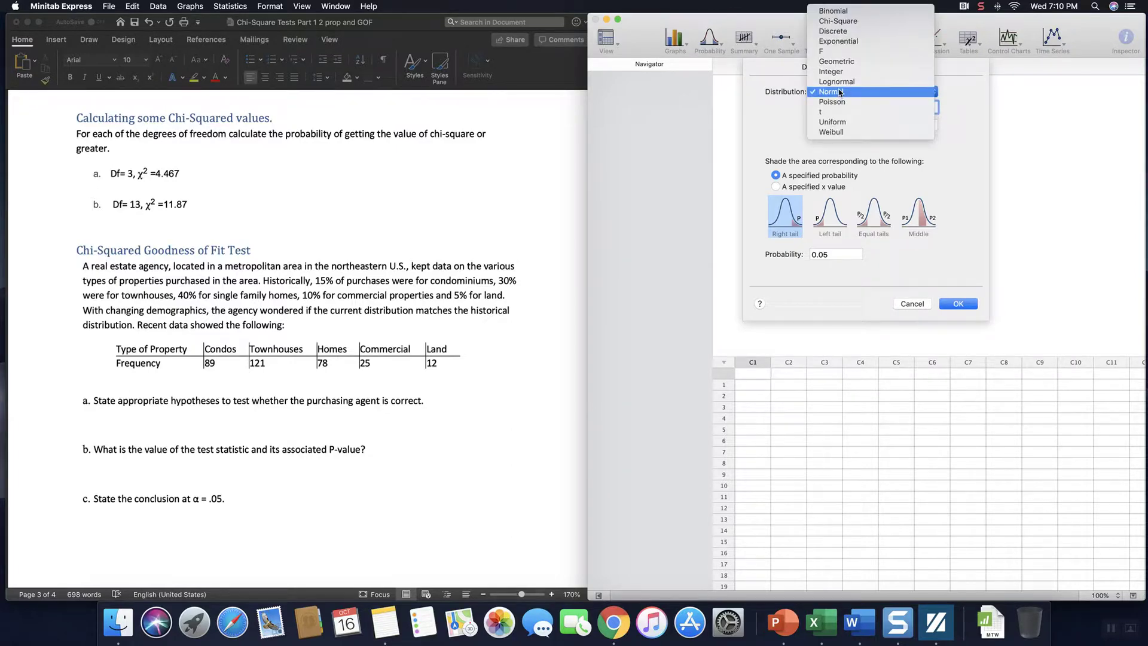
pyautogui.click(857, 23)
pyautogui.click(904, 110)
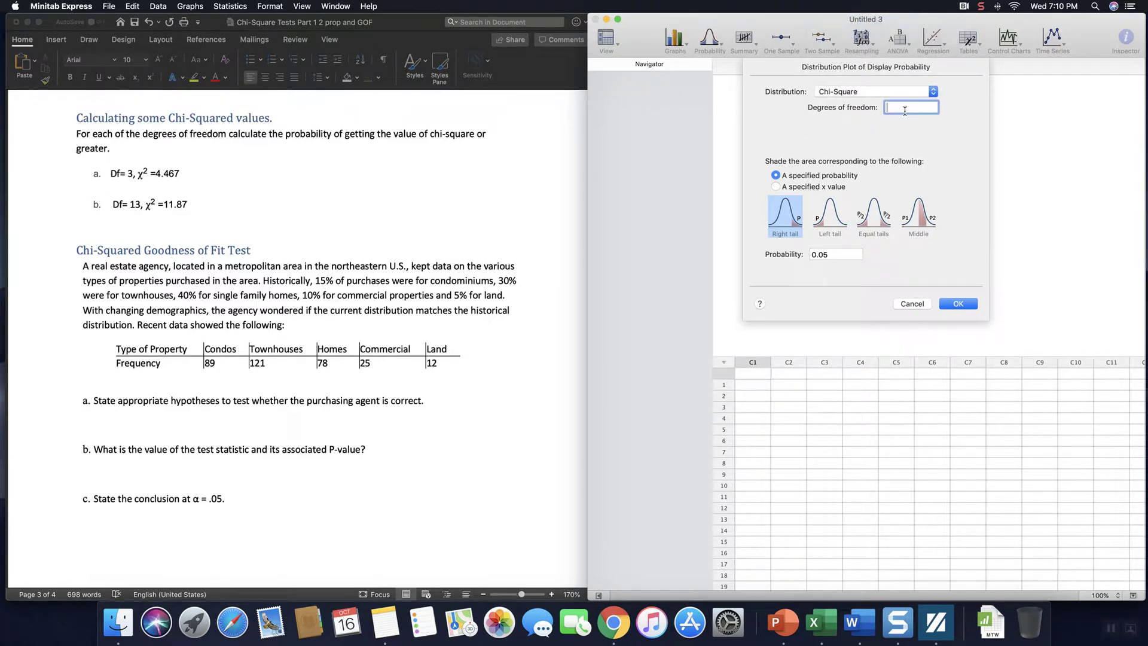
pyautogui.write('3')
pyautogui.click(777, 187)
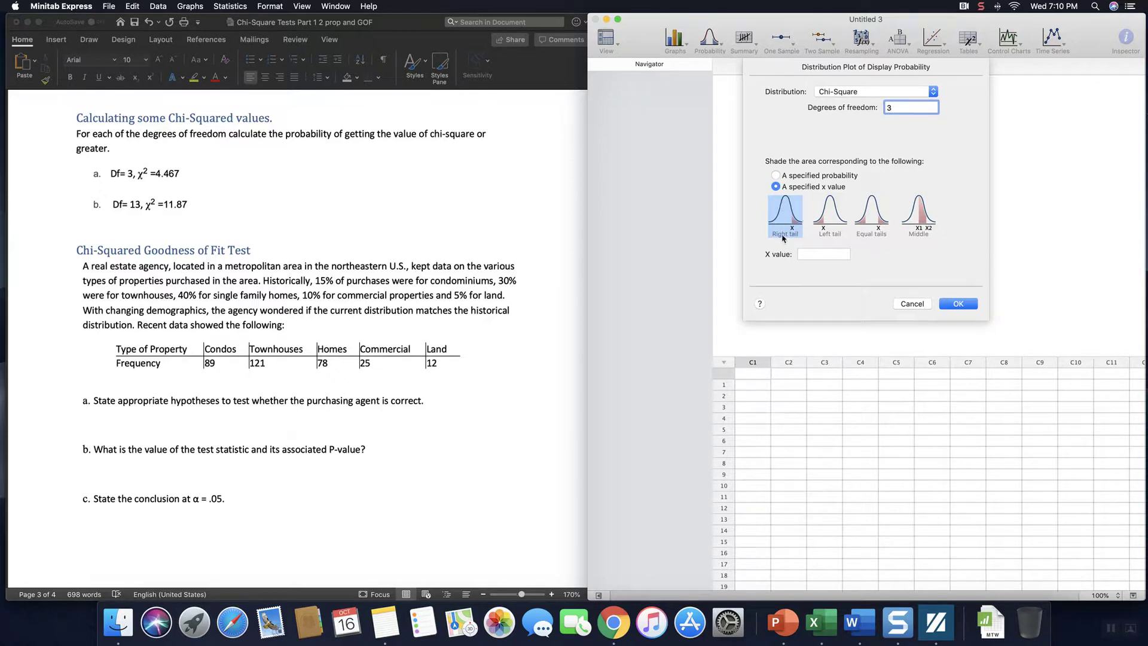
pyautogui.click(816, 255)
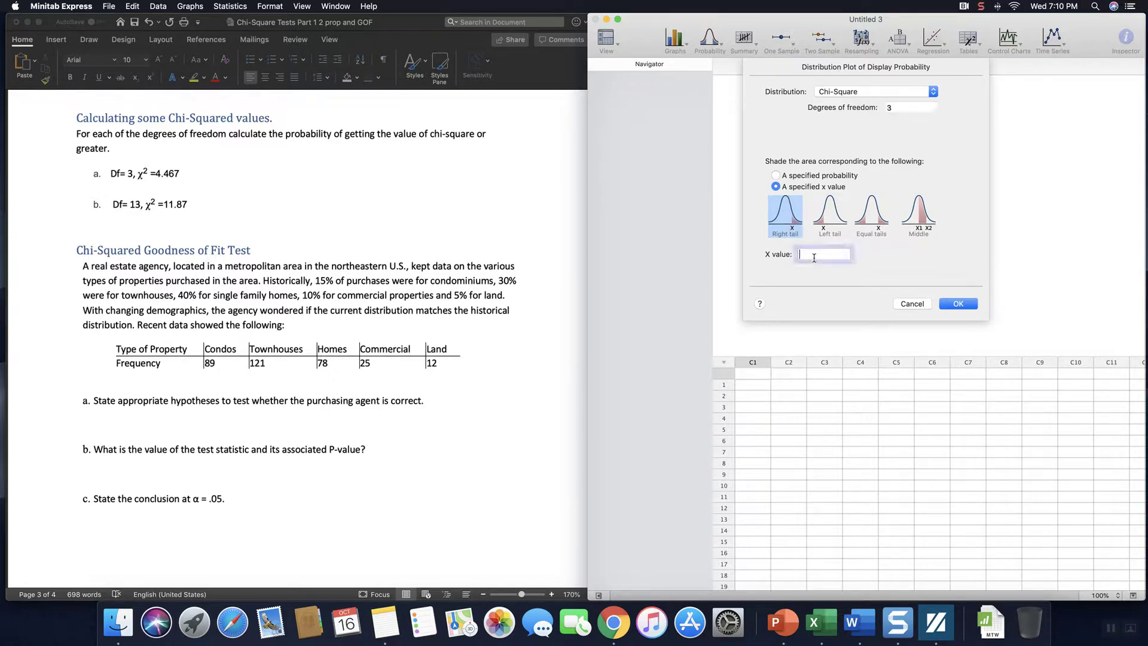
pyautogui.write('4.467')
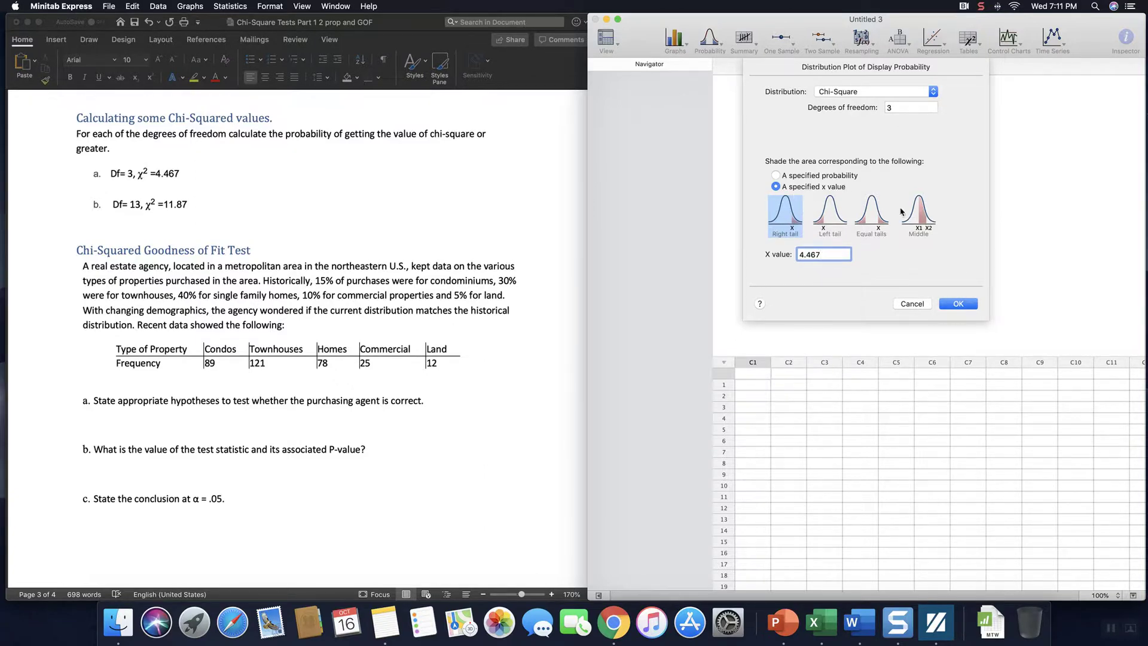
pyautogui.click(953, 303)
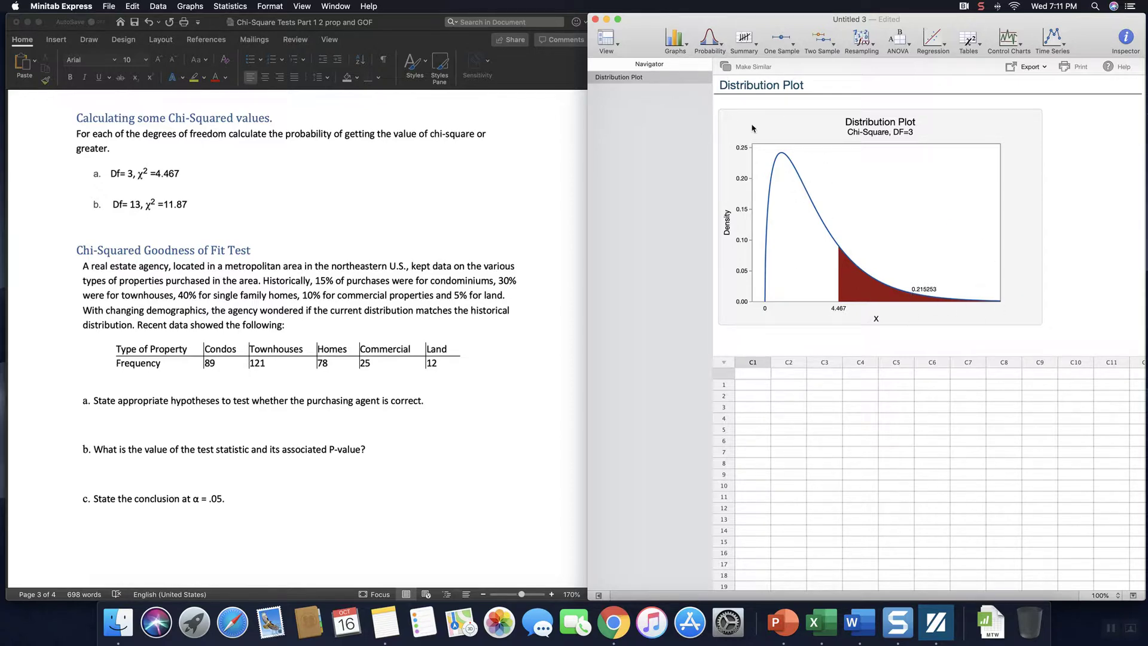
# Step: Examine the shaded tail probability and copy the distribution plot
pyautogui.click(927, 294)
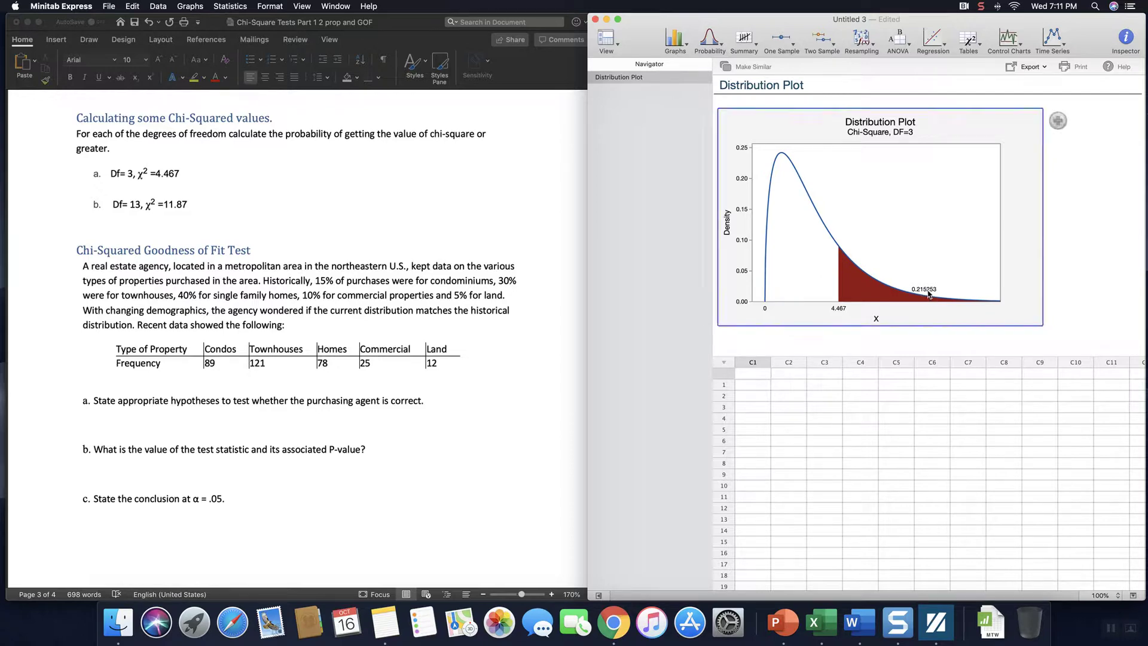
pyautogui.rightClick(761, 129)
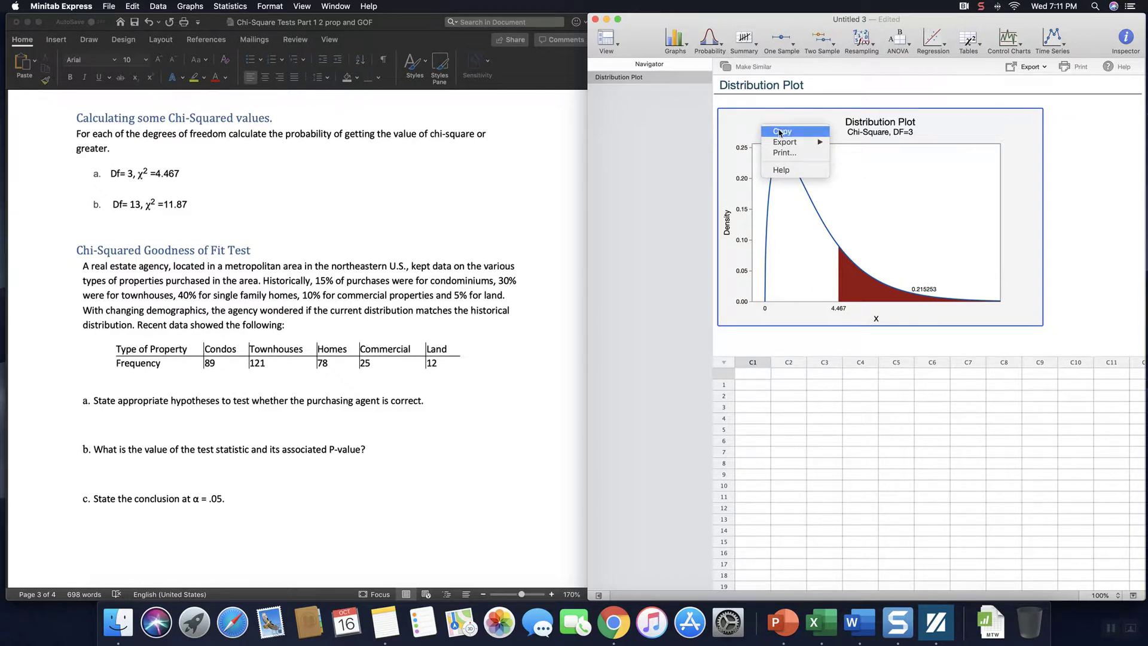
pyautogui.click(777, 130)
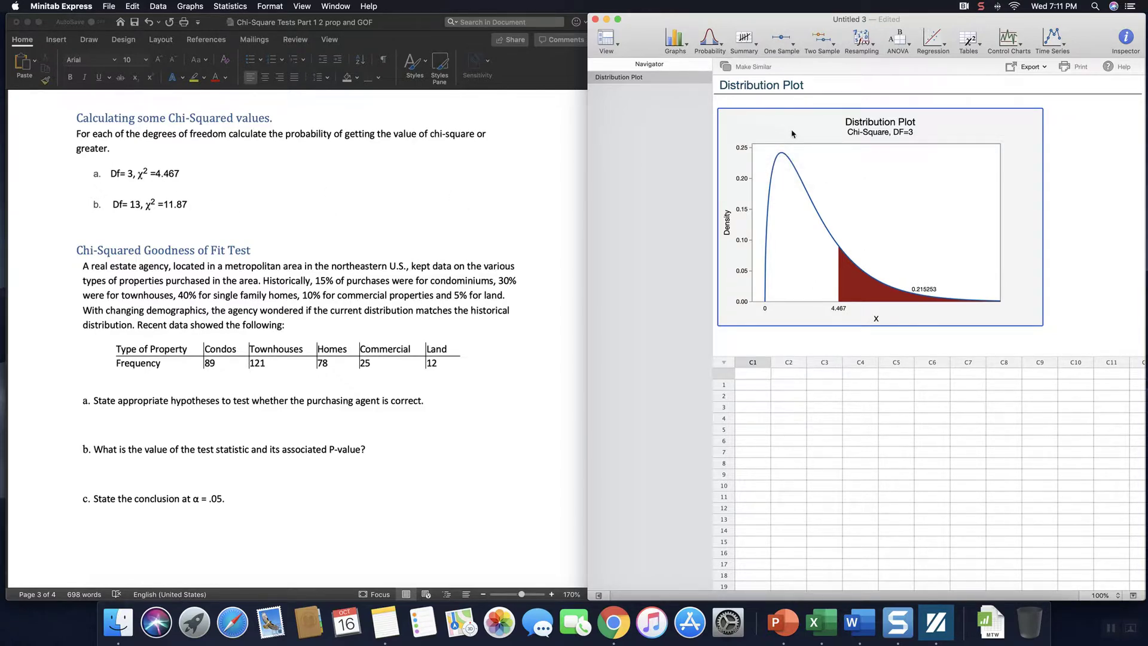
pyautogui.moveTo(792, 134)
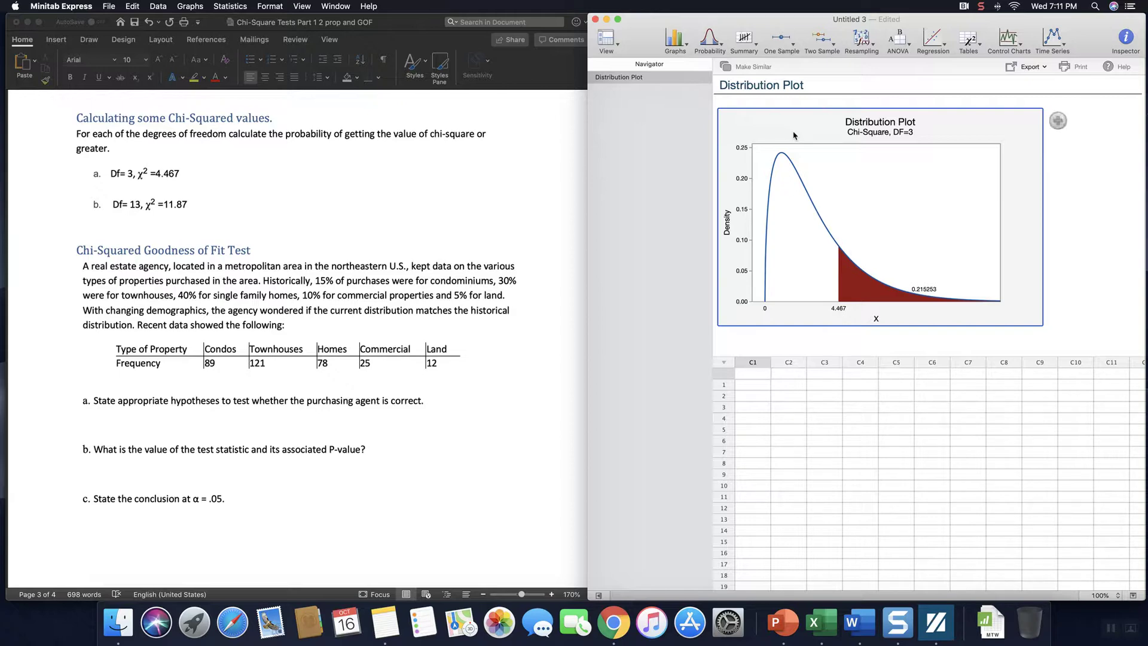
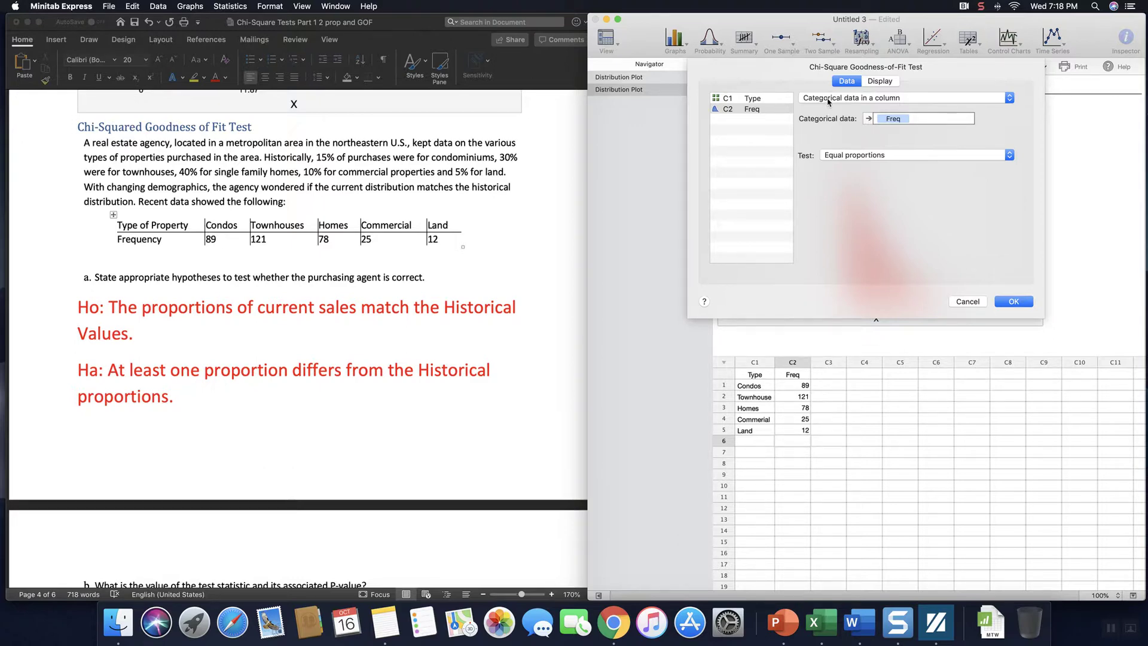
# Step: Set the goodness-of-fit test to summarized data in a column, with Freq as observed counts and Type as category names
pyautogui.click(828, 100)
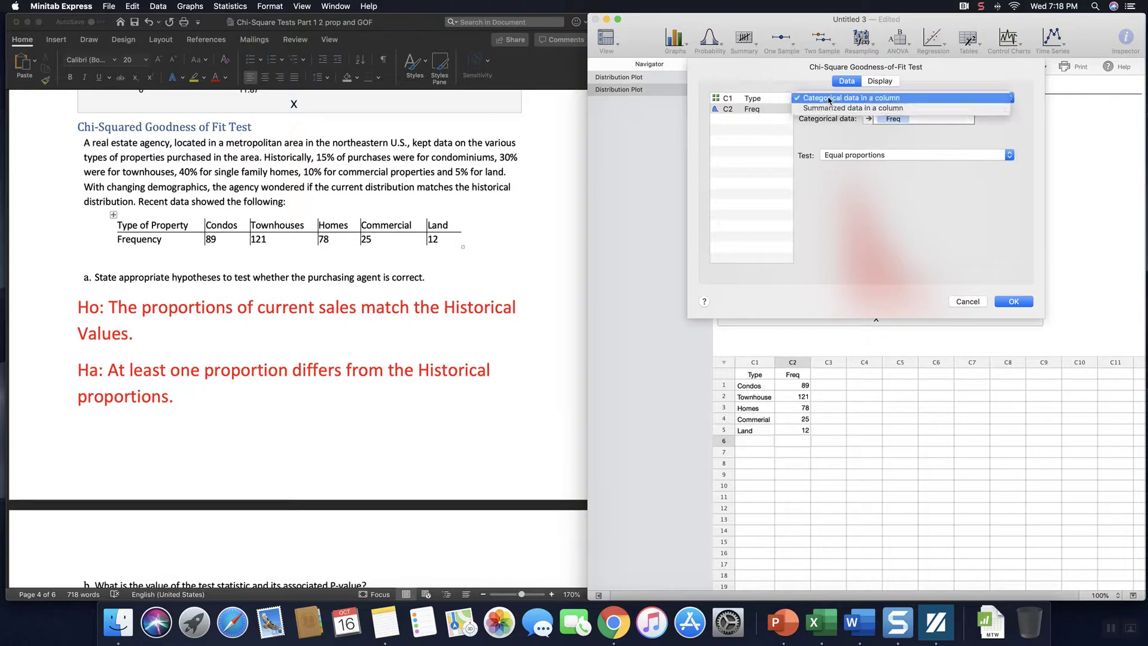
pyautogui.click(828, 108)
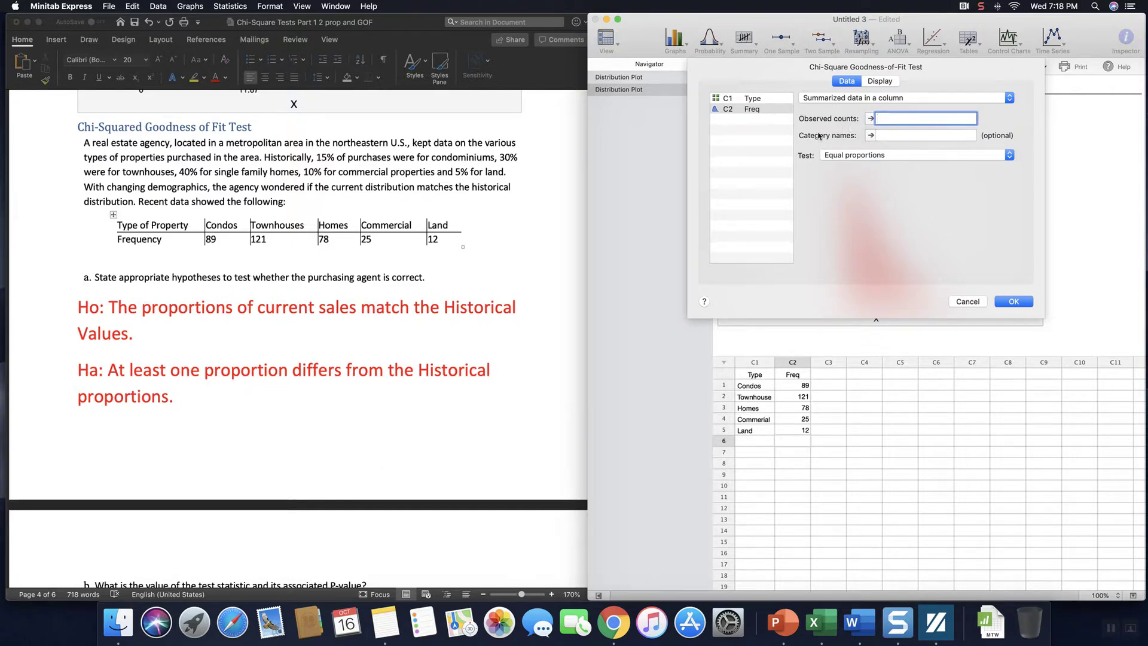
pyautogui.doubleClick(752, 110)
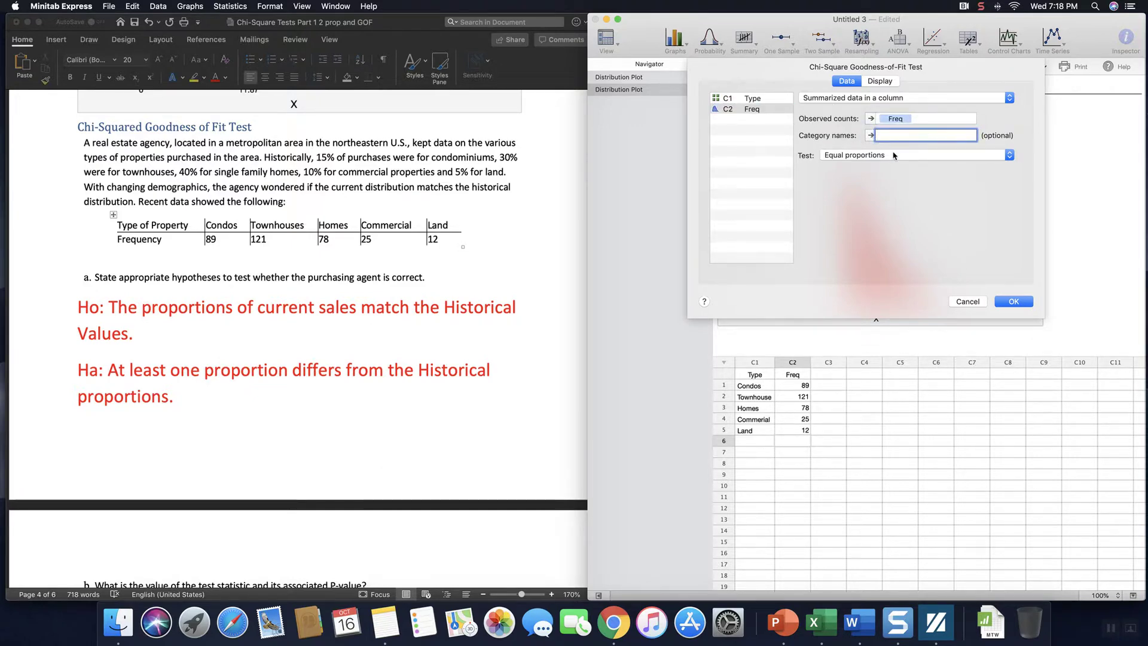
pyautogui.doubleClick(748, 98)
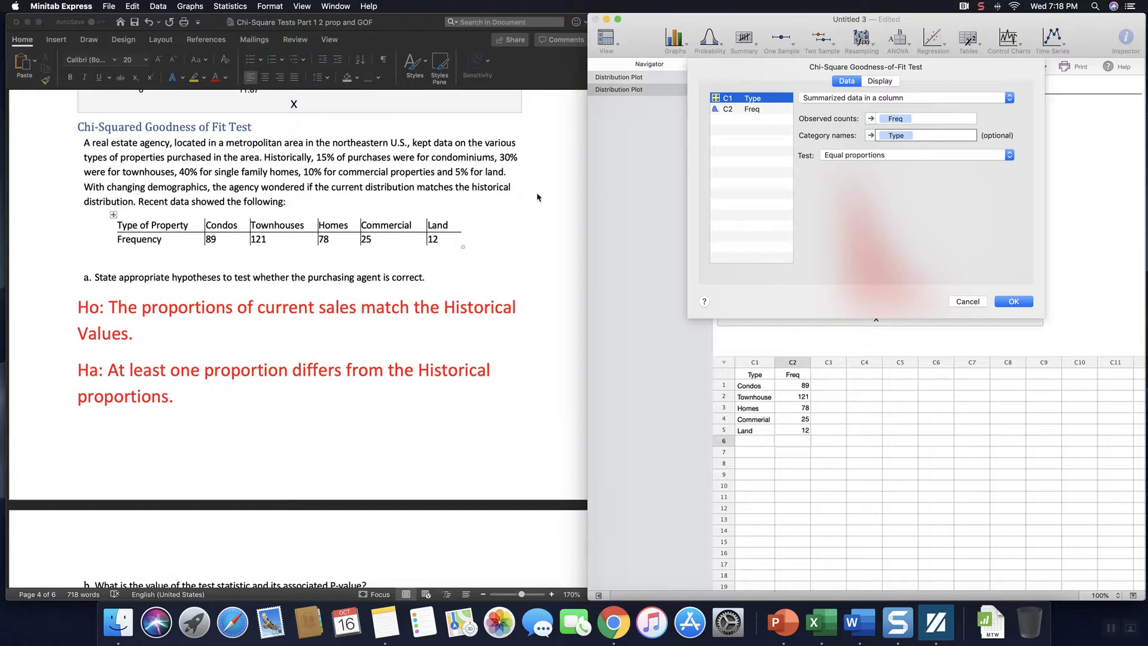
# Step: Try the test with proportions based on historical counts, entering 0.10 for the Commerial category, and clear the entry
pyautogui.click(888, 158)
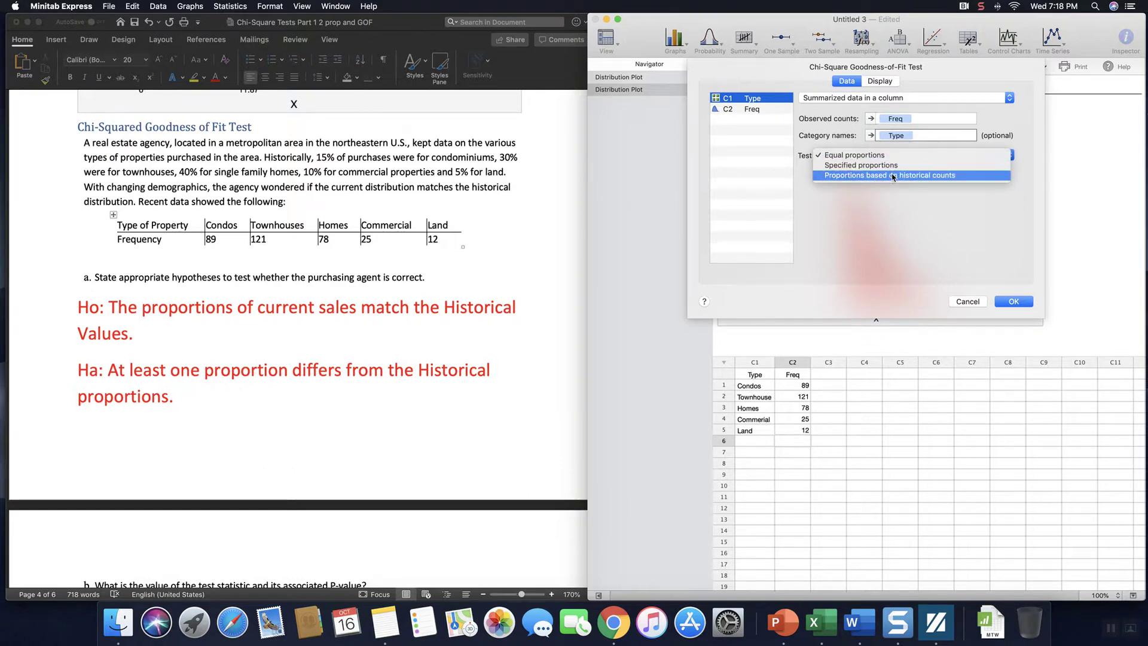
pyautogui.click(892, 175)
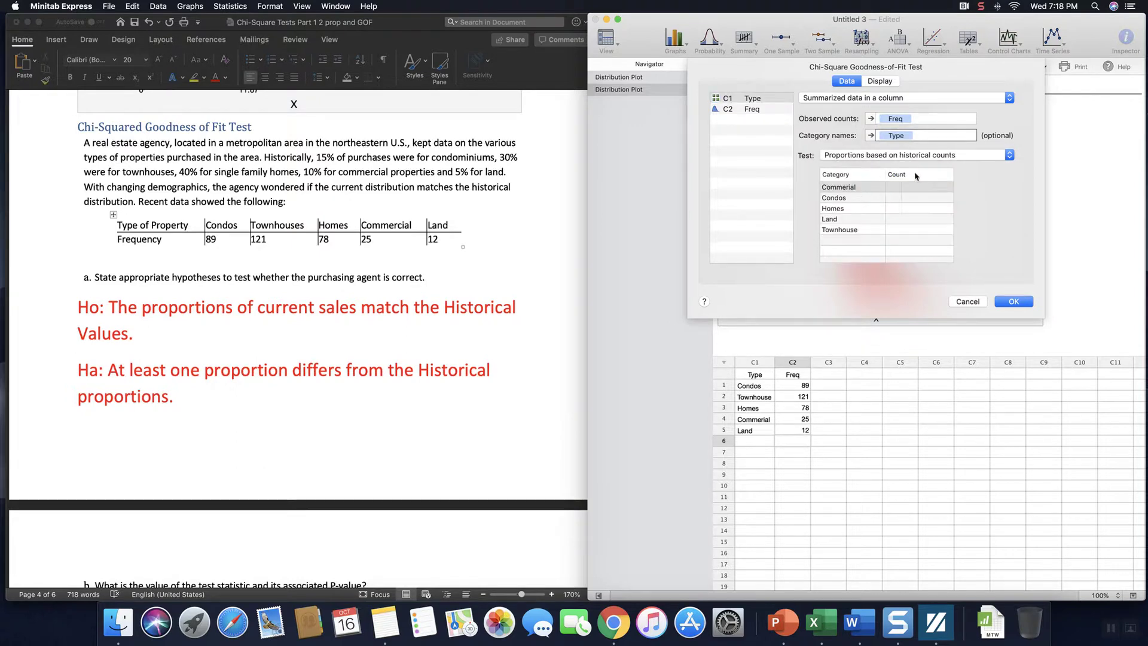
pyautogui.click(903, 188)
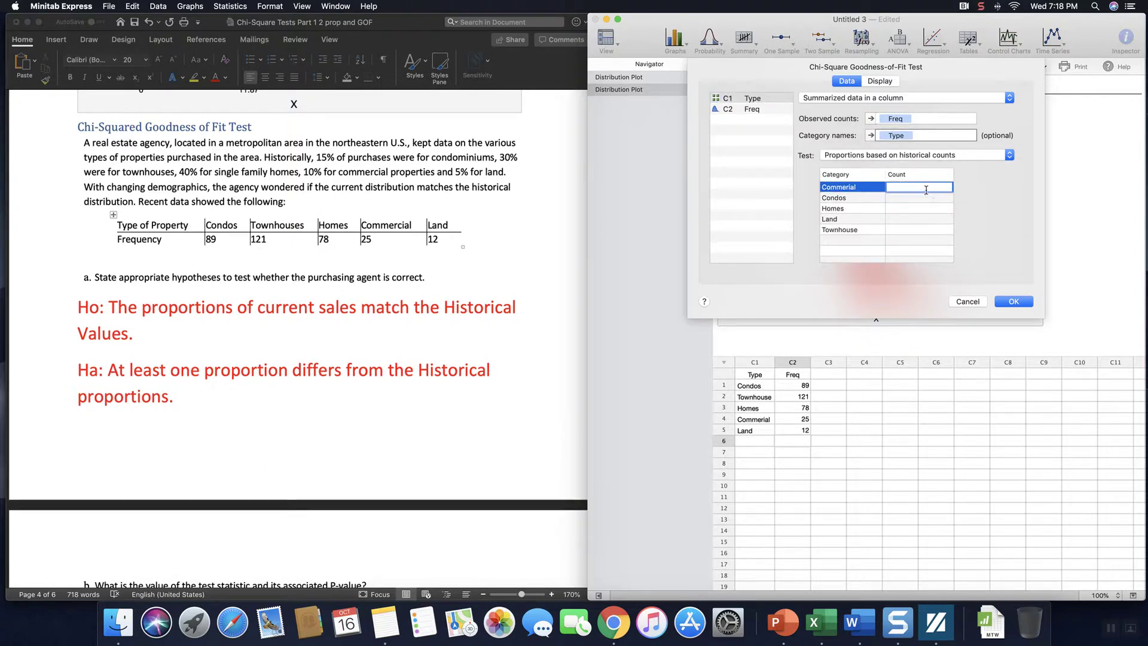
pyautogui.write('0')
pyautogui.write('.')
pyautogui.write('15')
pyautogui.press('BackSpace')
pyautogui.press('BackSpace')
pyautogui.press('BackSpace')
pyautogui.press('BackSpace')
pyautogui.write('0.10')
pyautogui.click(909, 184)
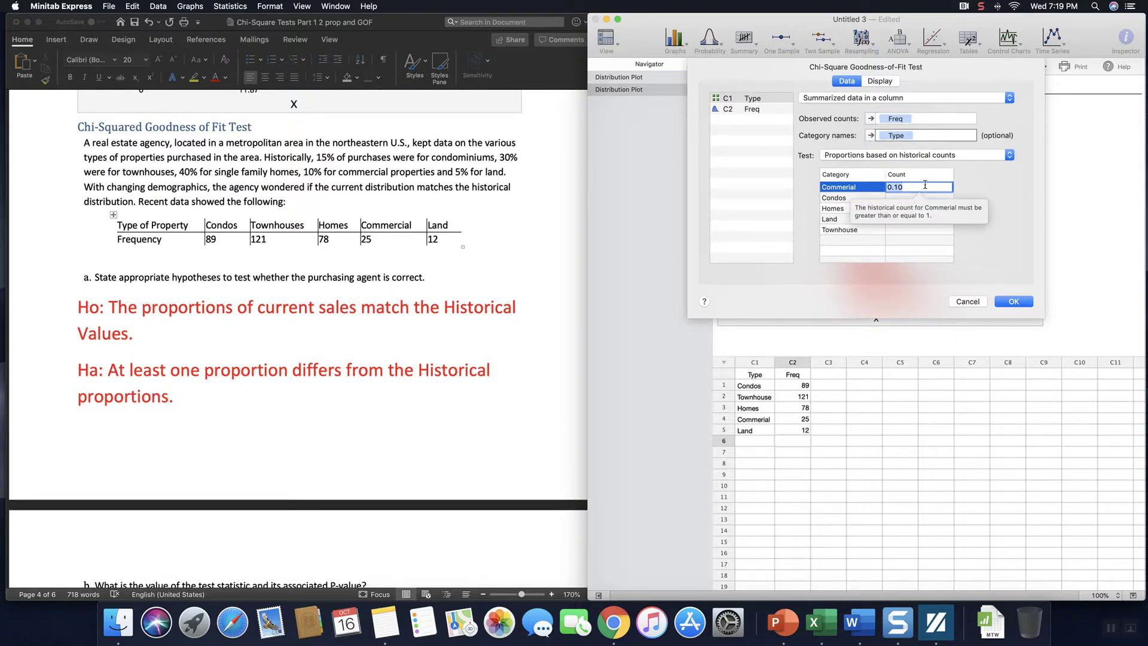
pyautogui.press('BackSpace')
pyautogui.press('BackSpace')
pyautogui.press('BackSpace')
pyautogui.press('BackSpace')
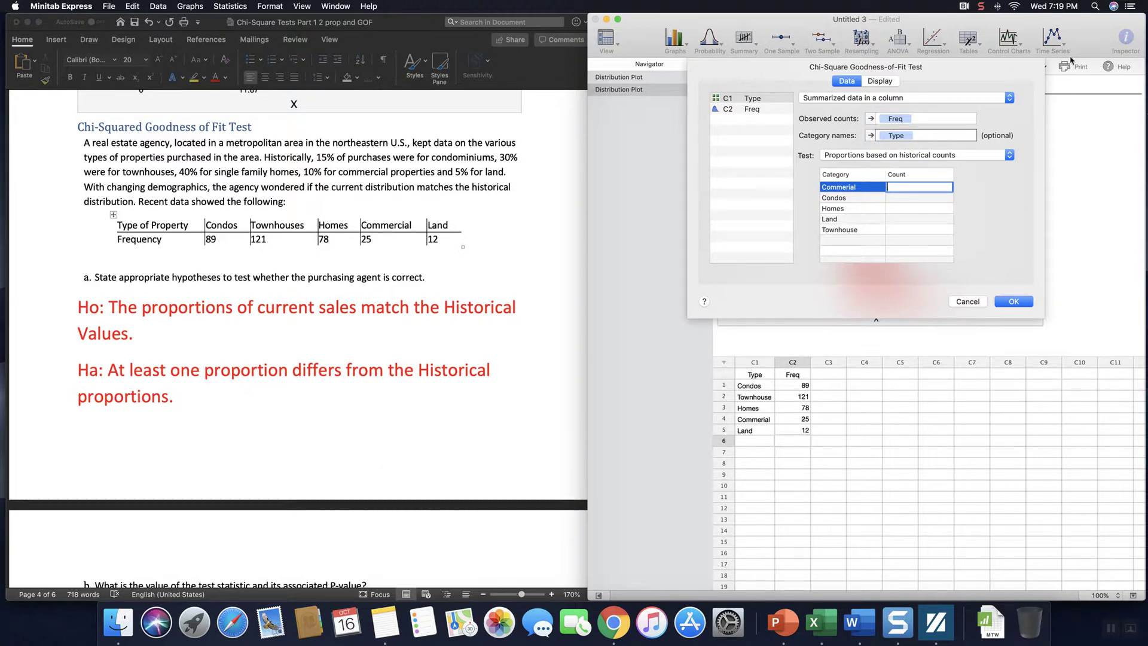
pyautogui.click(982, 8)
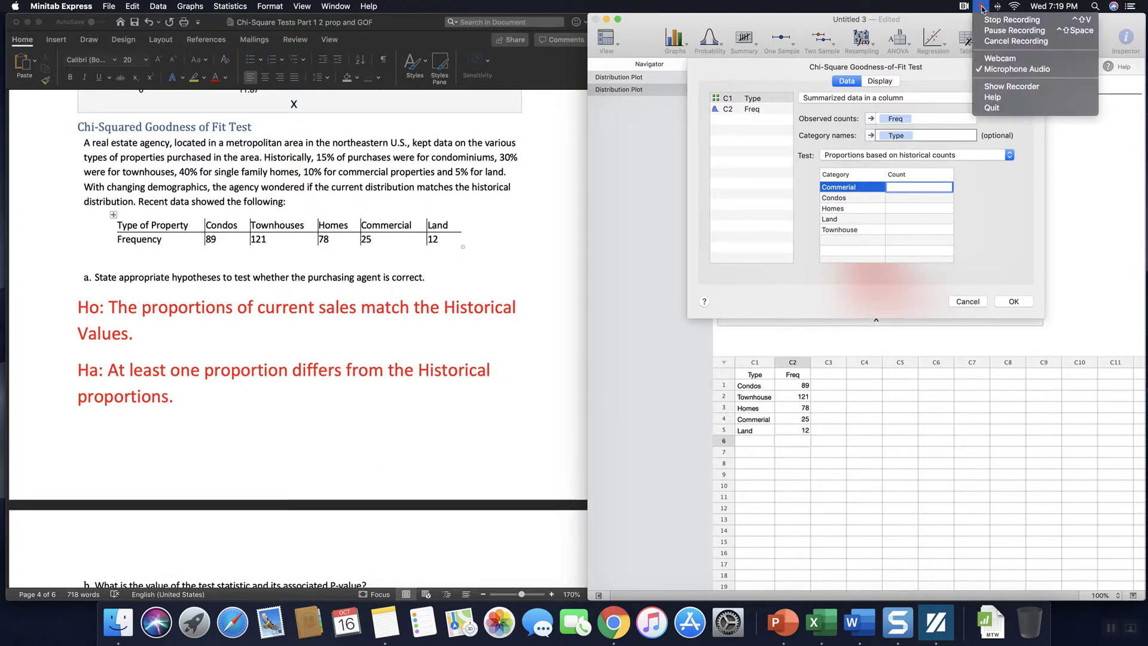
pyautogui.click(989, 31)
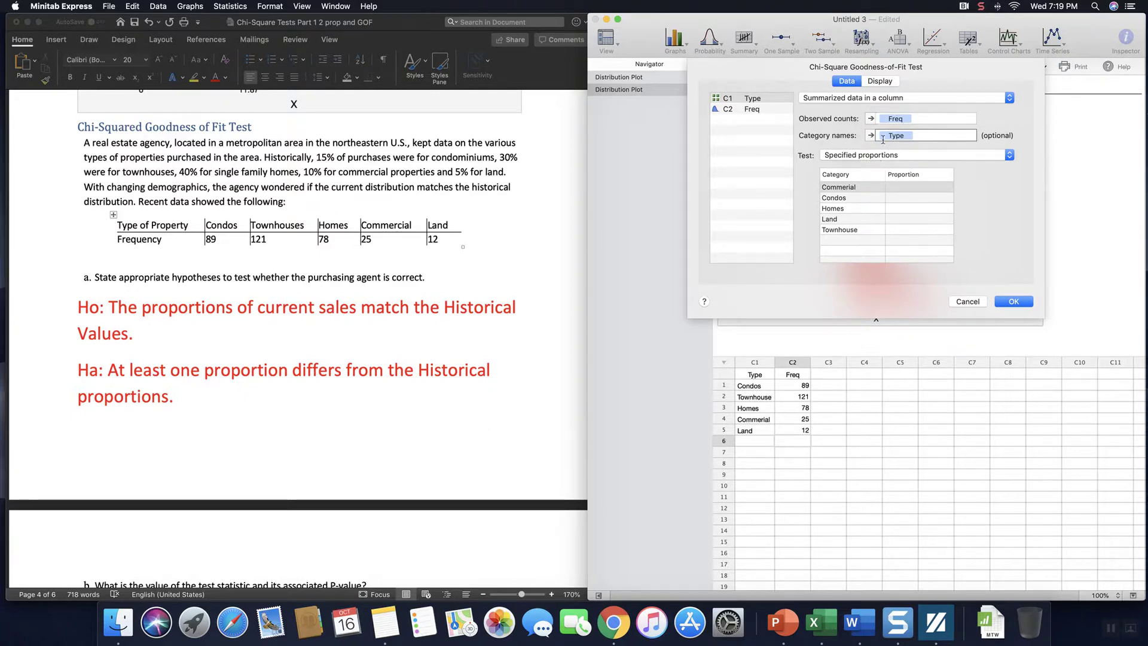
# Step: Use Specified proportions for the test and set the Commerial category's proportion to 0.10
pyautogui.click(909, 160)
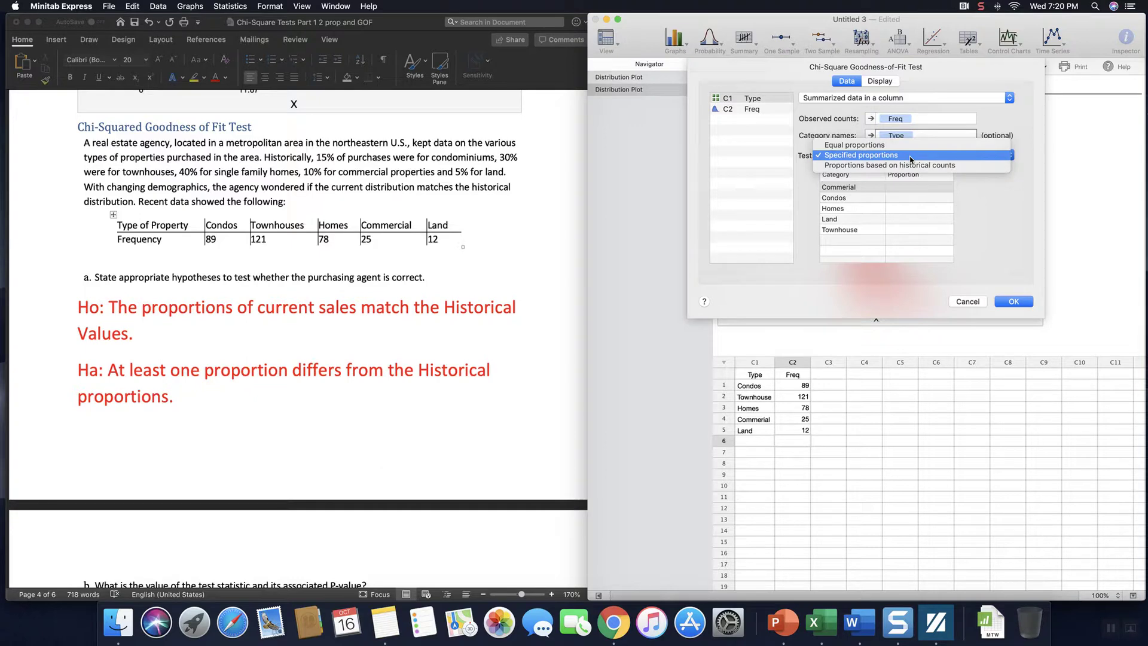
pyautogui.click(910, 160)
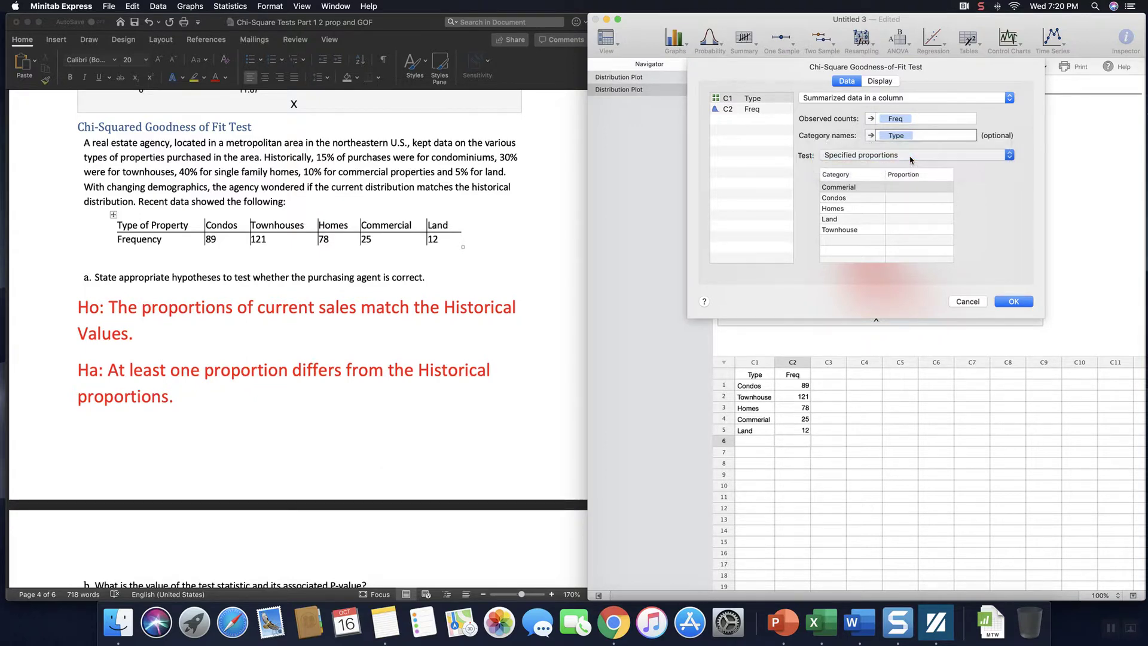
pyautogui.click(933, 189)
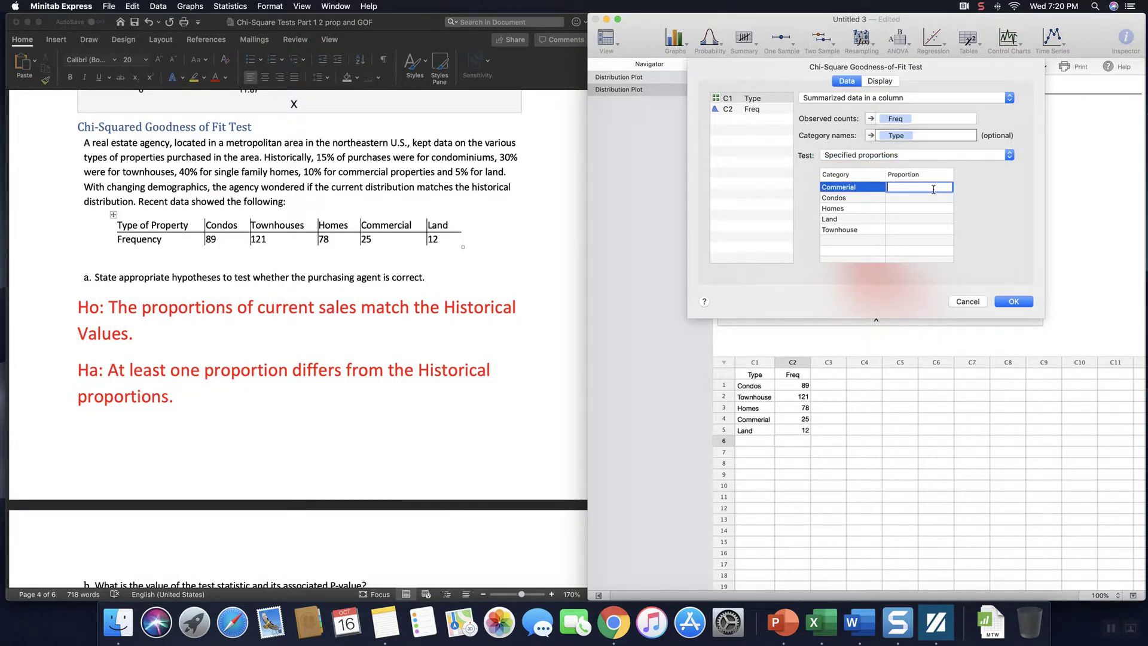
pyautogui.write('0')
pyautogui.write('10')
pyautogui.press('BackSpace')
pyautogui.press('BackSpace')
pyautogui.write('.10')
pyautogui.press('Return')
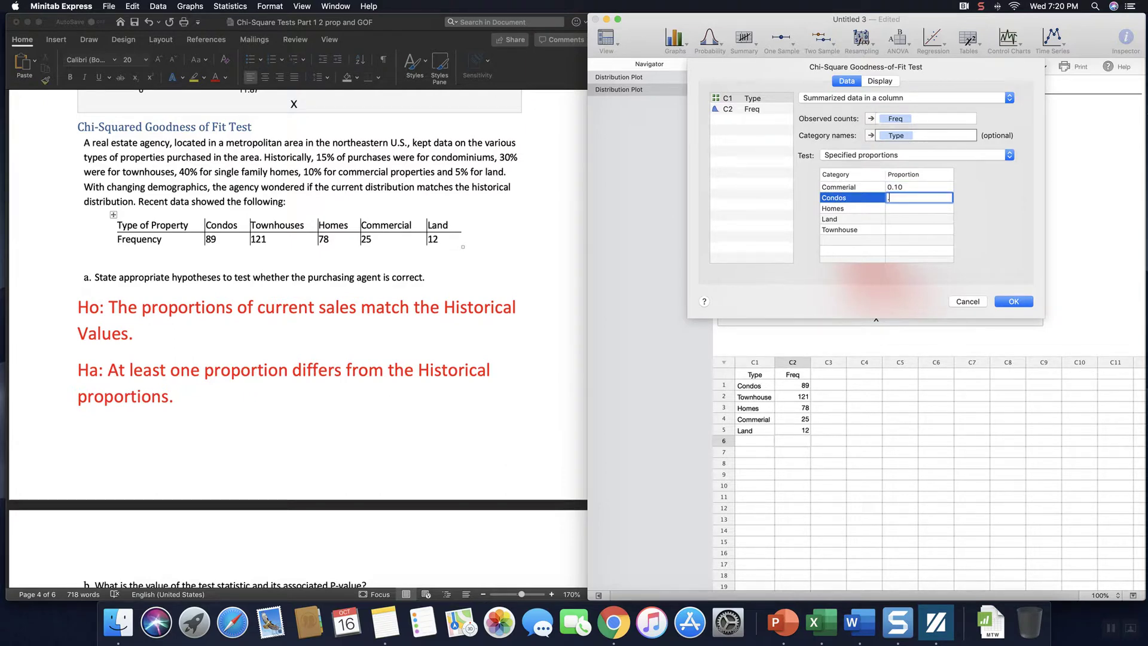
# Step: Set the specified proportions to .15 for Condos, .40 for Homes, 0.05 for Land and .30 for Townhouse
pyautogui.write('.15')
pyautogui.press('Return')
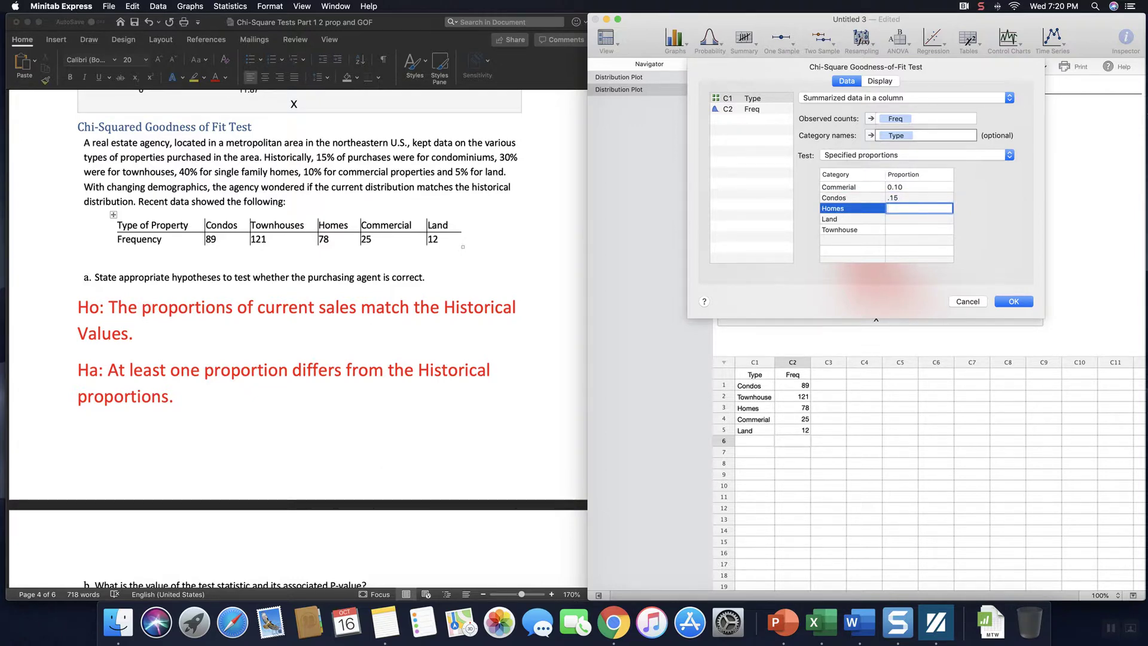
pyautogui.write('.4')
pyautogui.press('Return')
pyautogui.write('0.')
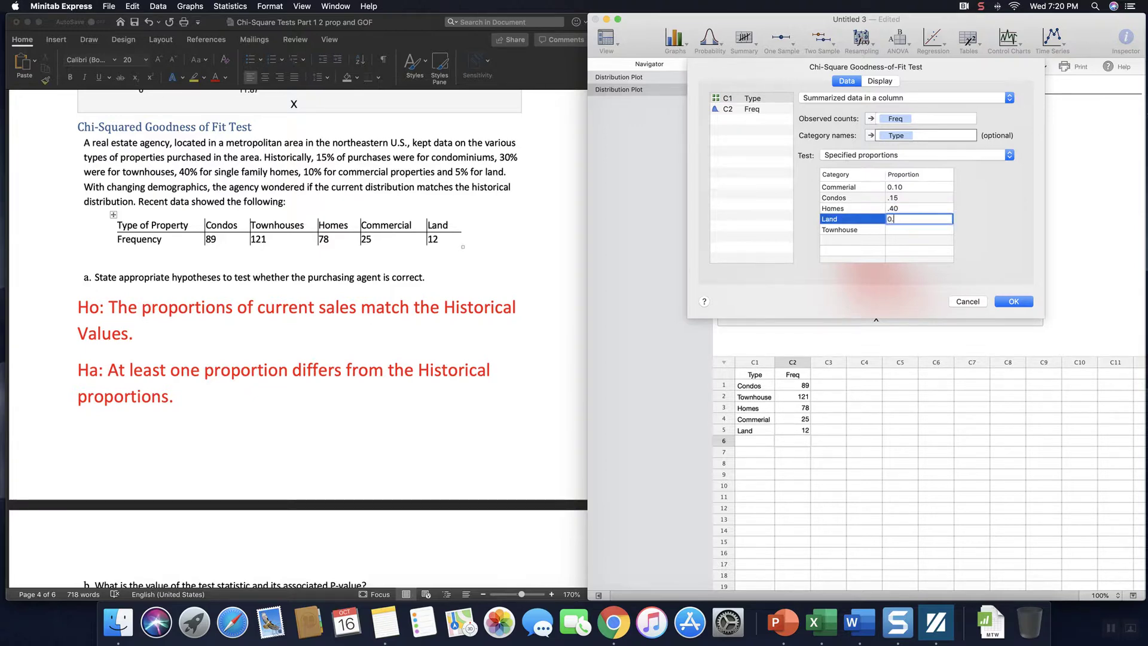
pyautogui.write('05')
pyautogui.press('Return')
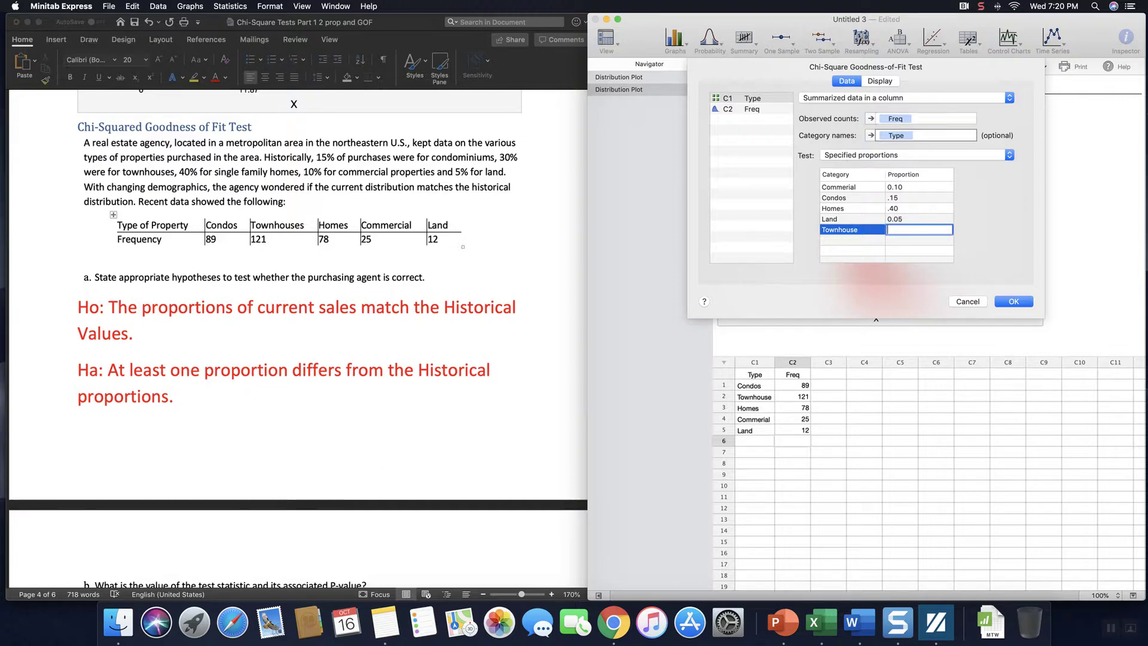
pyautogui.write('.30')
# Step: Check the entered proportions and the bar chart display options, and run the goodness-of-fit test
pyautogui.click(914, 199)
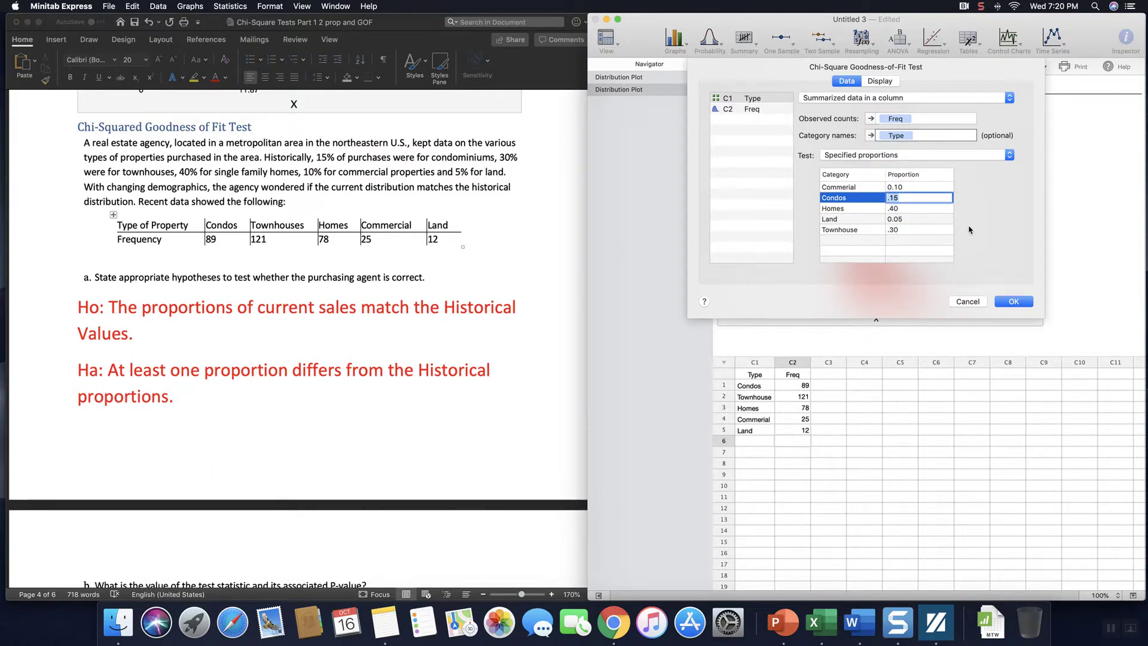
pyautogui.click(917, 187)
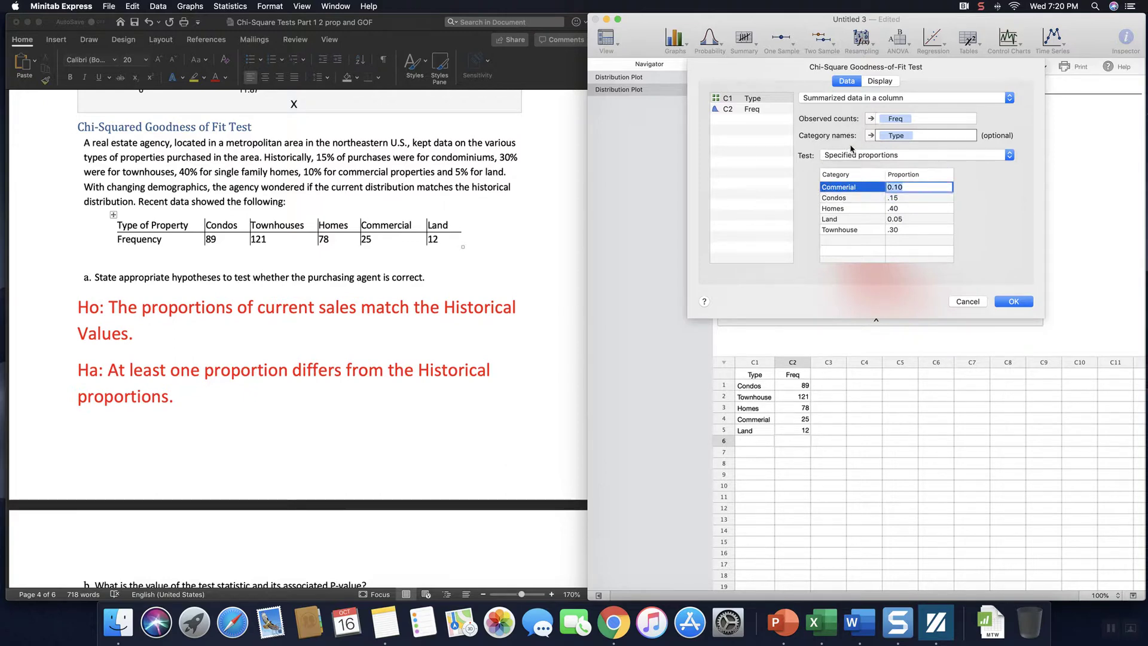
pyautogui.click(887, 83)
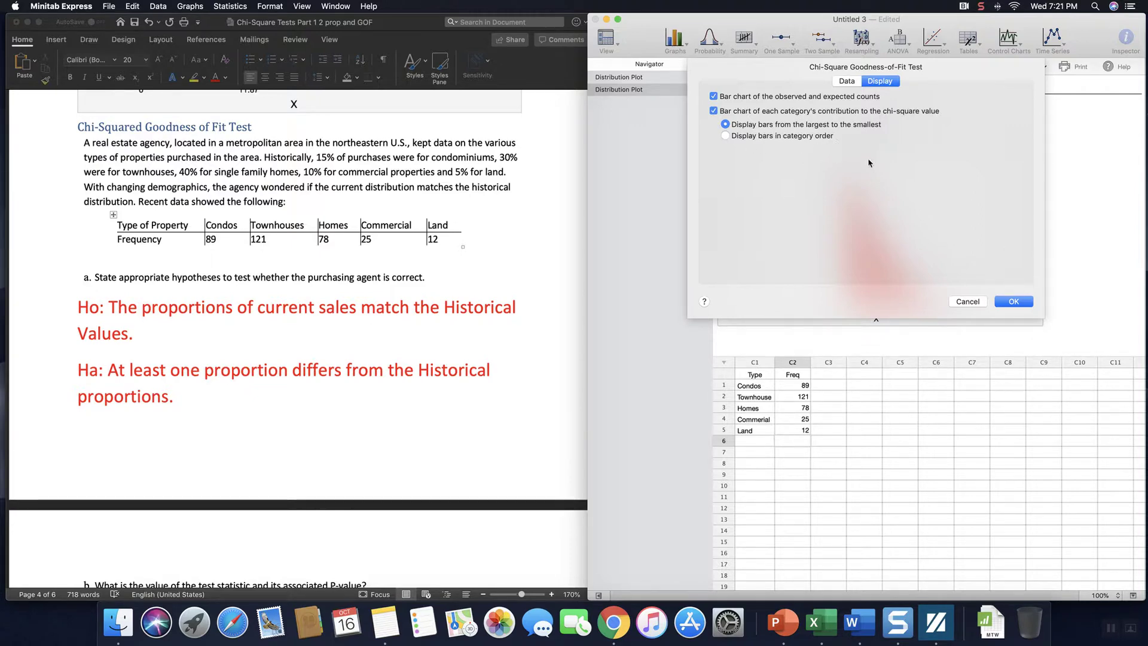
pyautogui.click(1012, 302)
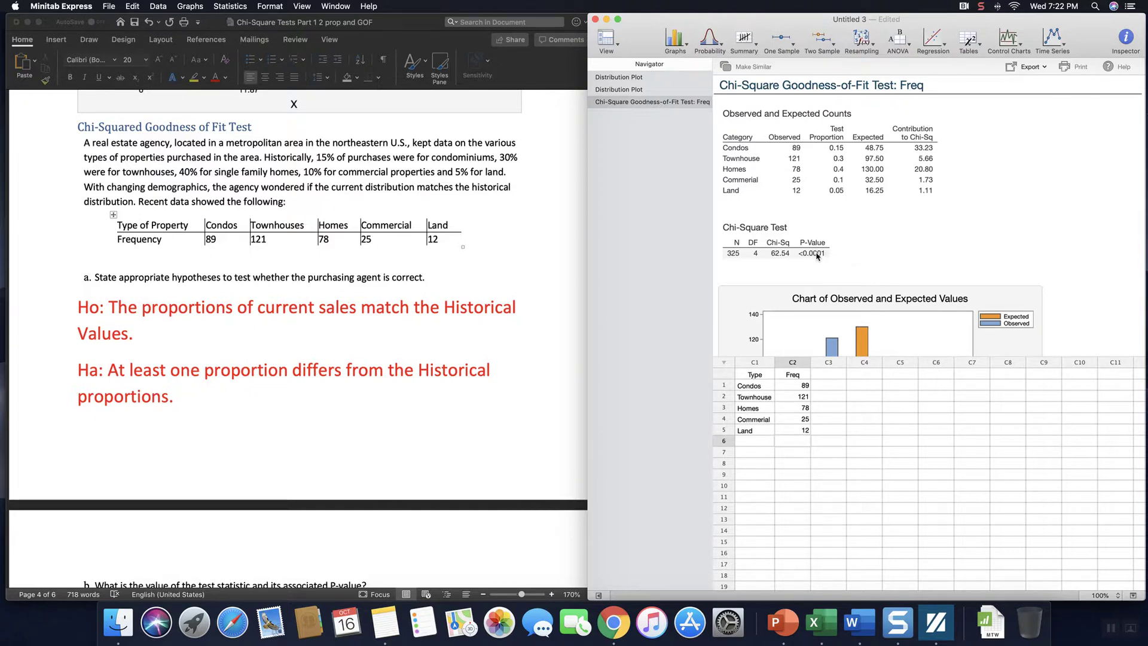
# Step: Answer question b in the Word worksheet in red text with "Chi-square=62.54, P-value<0.0001"
pyautogui.scroll(-3, 538, 296)
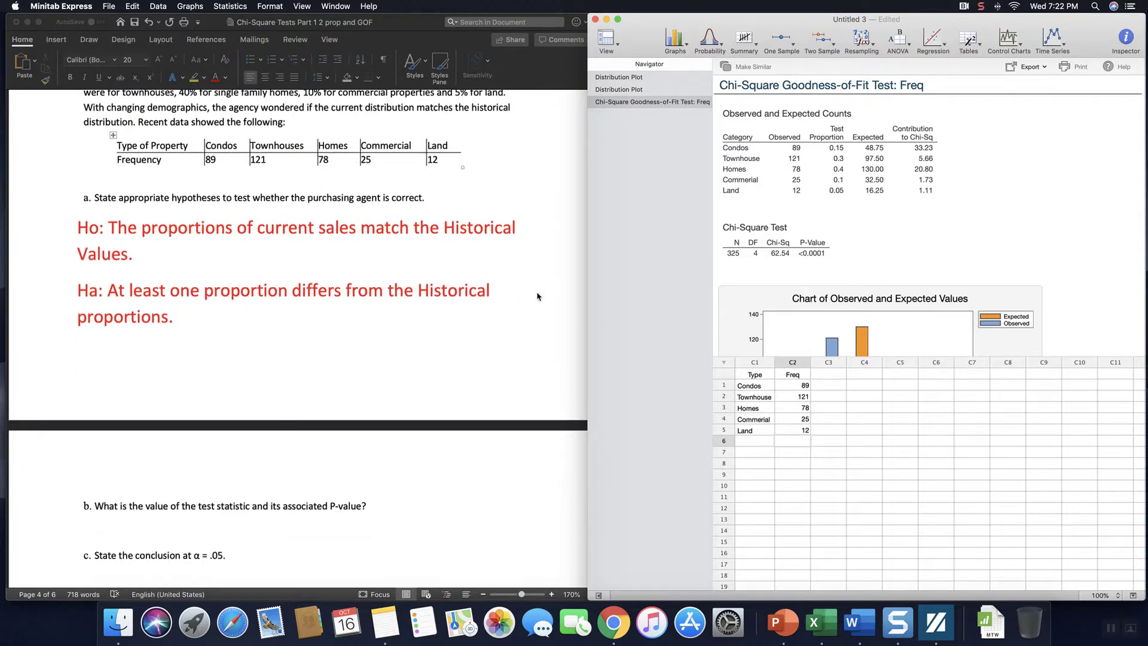
pyautogui.scroll(-10, 537, 296)
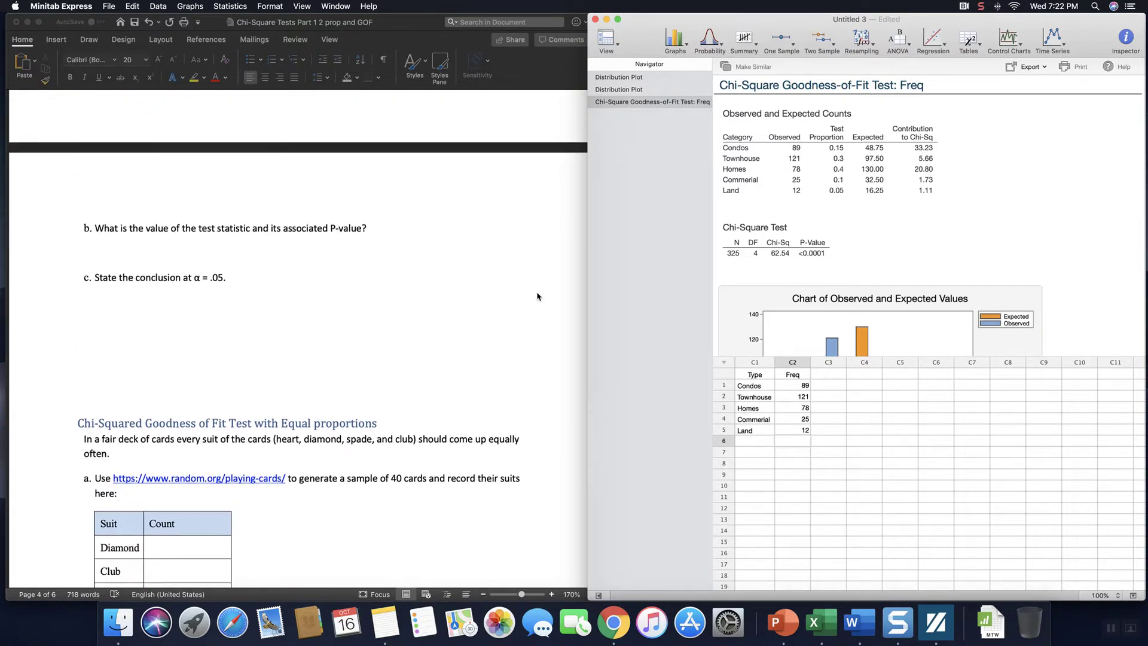
pyautogui.click(188, 250)
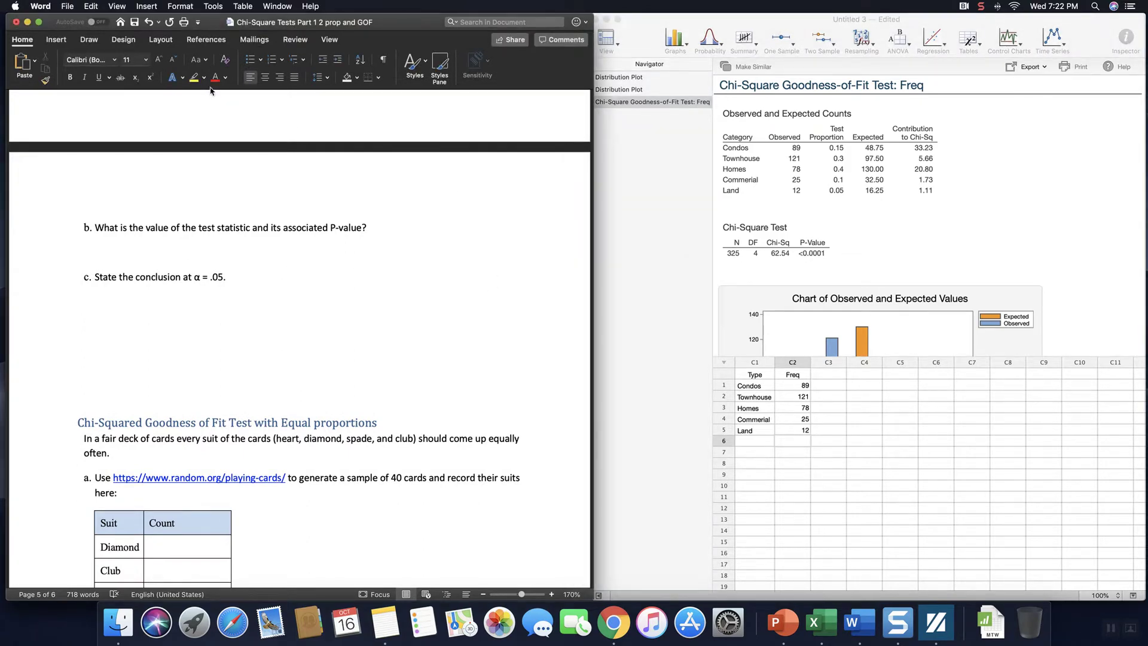
pyautogui.click(216, 77)
pyautogui.write('chi-square=62.54')
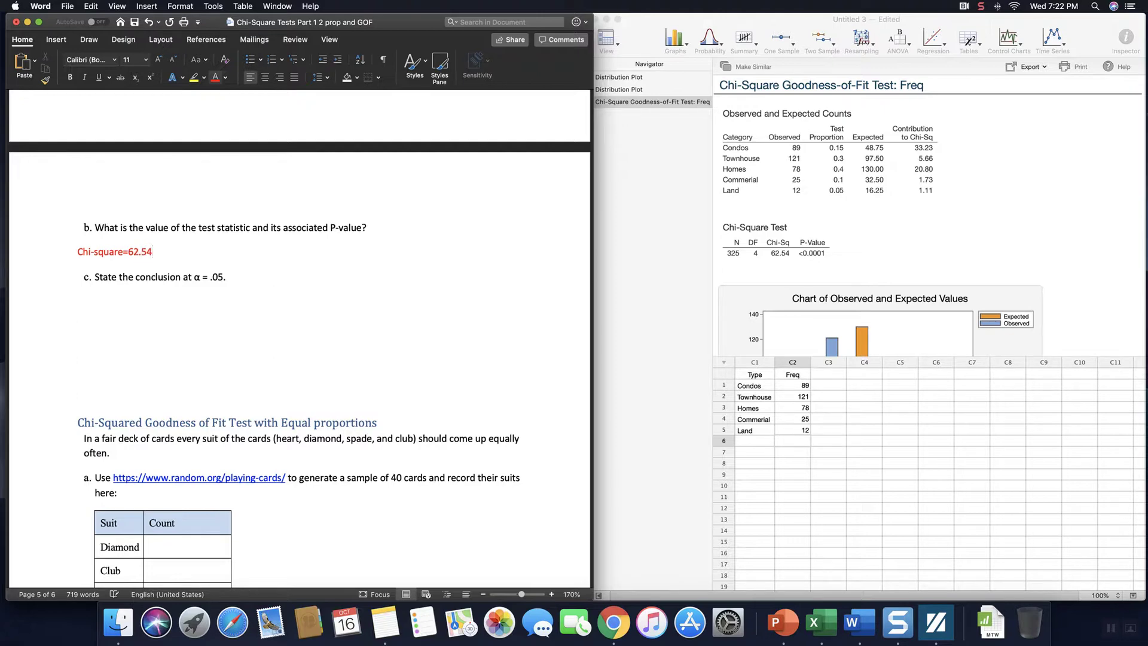
pyautogui.write(', P-')
pyautogui.write('va')
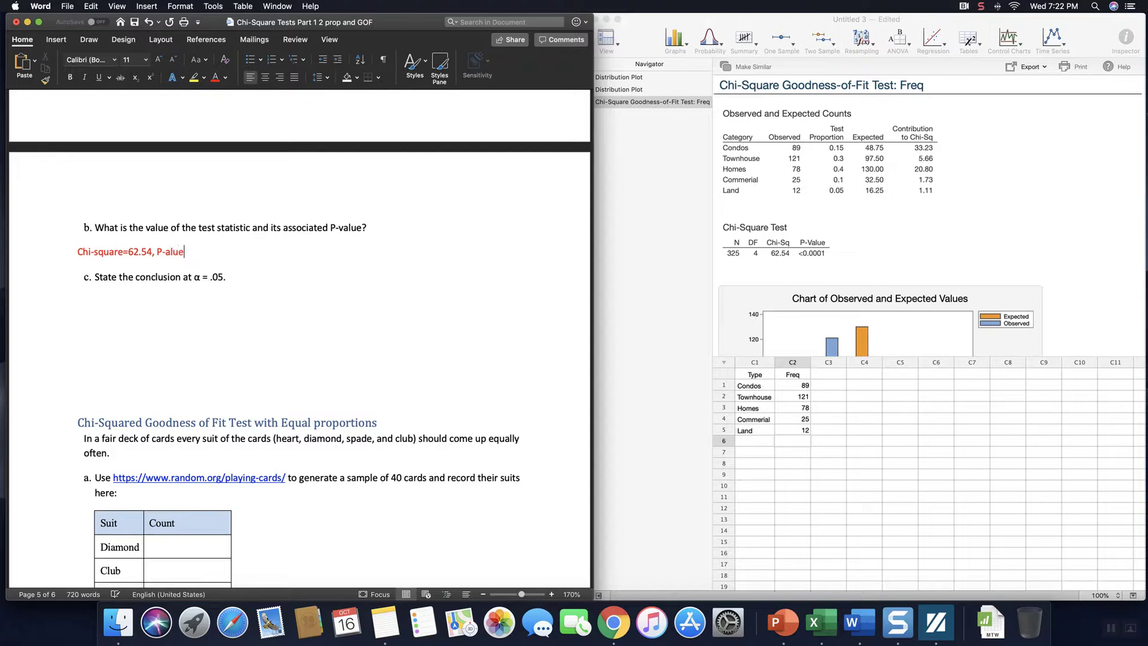
pyautogui.write('lue<0.0001')
# Step: Enlarge the test statistic and P-value answer under question b to 14 pt
pyautogui.scroll(-3, 1034, 241)
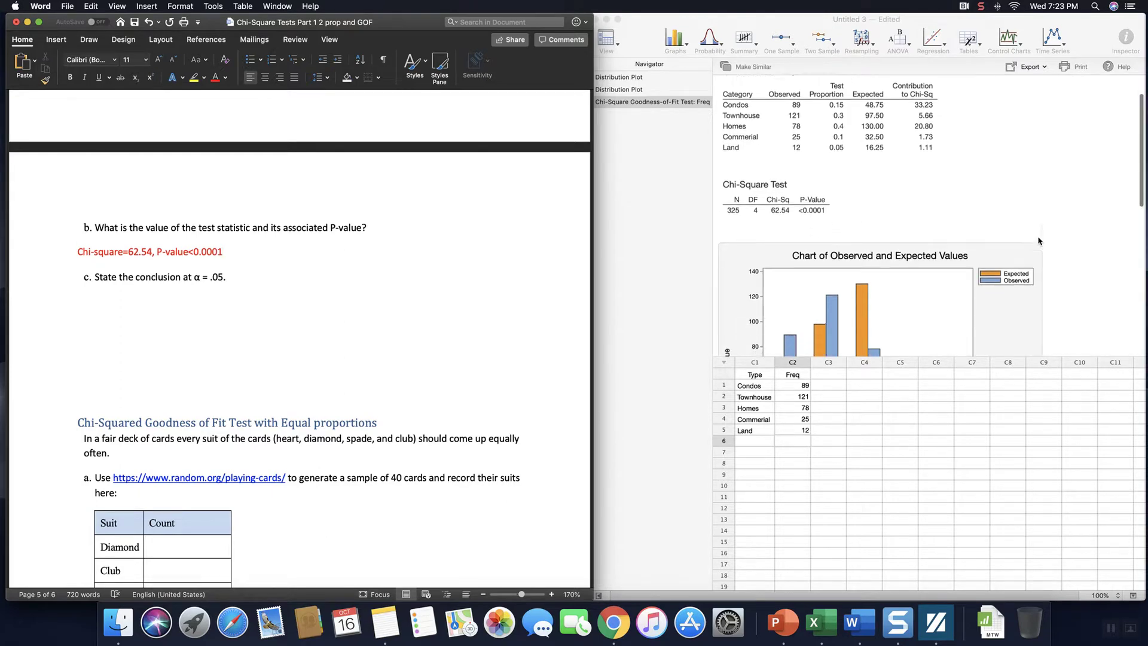
pyautogui.scroll(-5, 1038, 241)
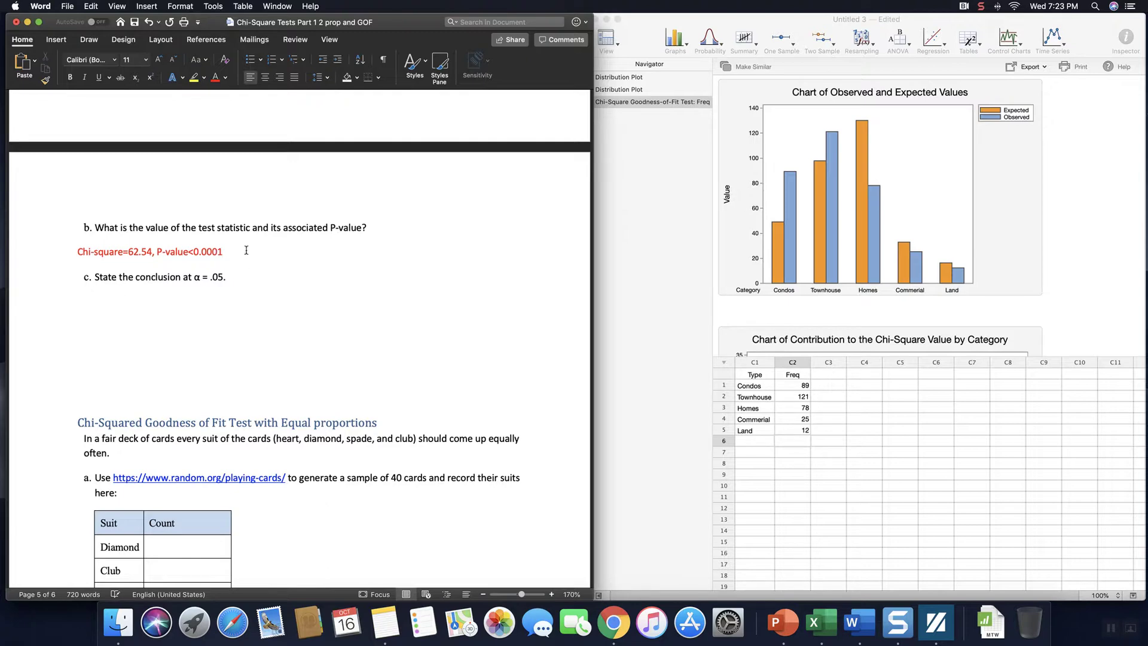
pyautogui.moveTo(224, 251); pyautogui.dragTo(97, 253)
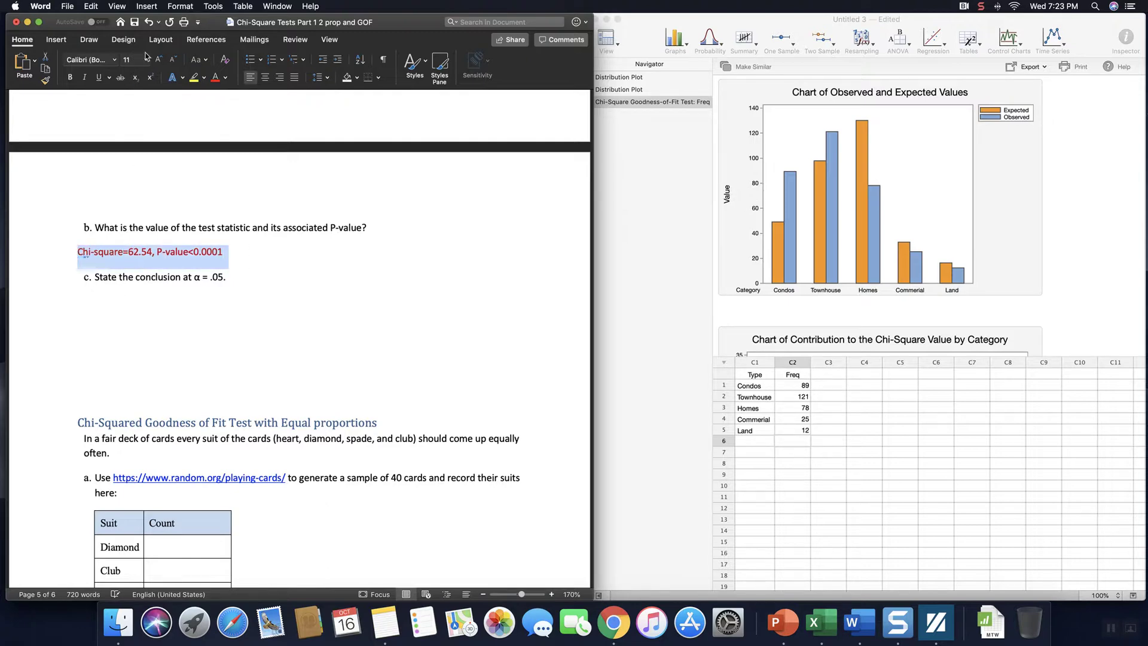
pyautogui.press('super+shift+period')
pyautogui.press('super+shift+period')
# Step: Answer question c in 16 pt red: significant evidence that at least one proportion differs from historical values, with homes significantly lower and condos significantly higher
pyautogui.click(92, 307)
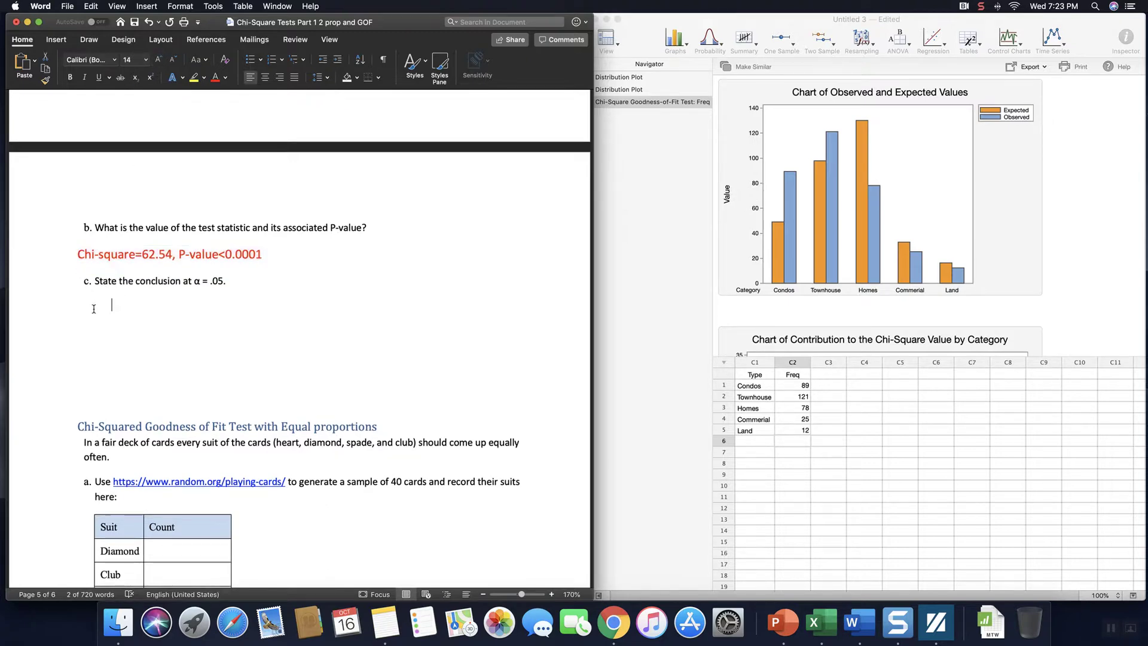
pyautogui.click(162, 60)
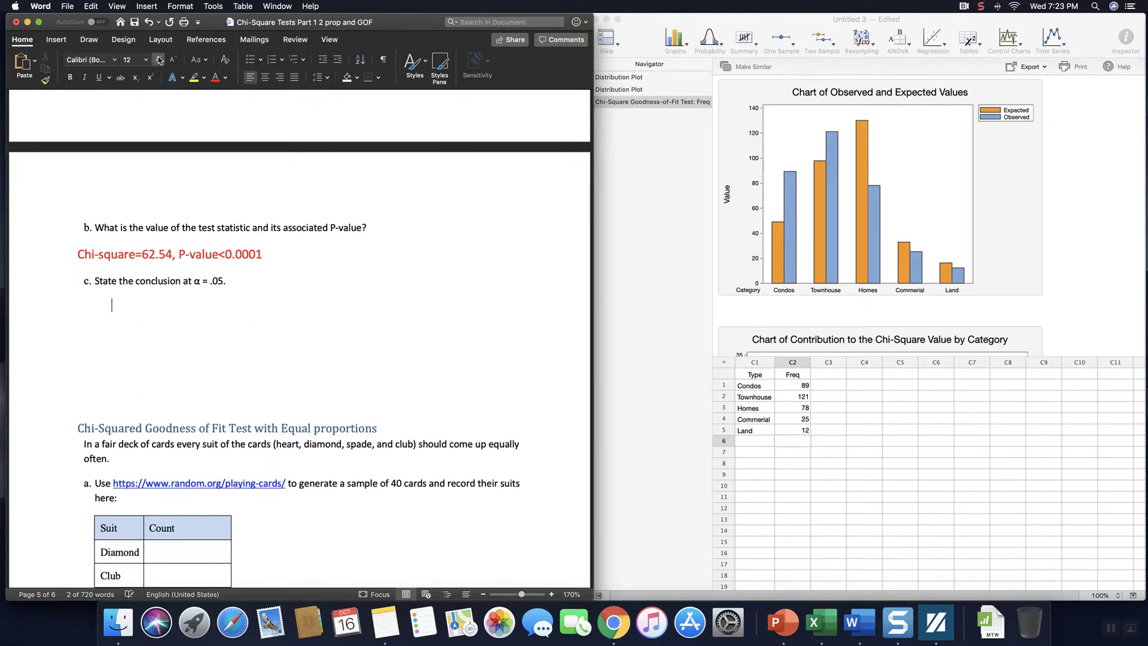
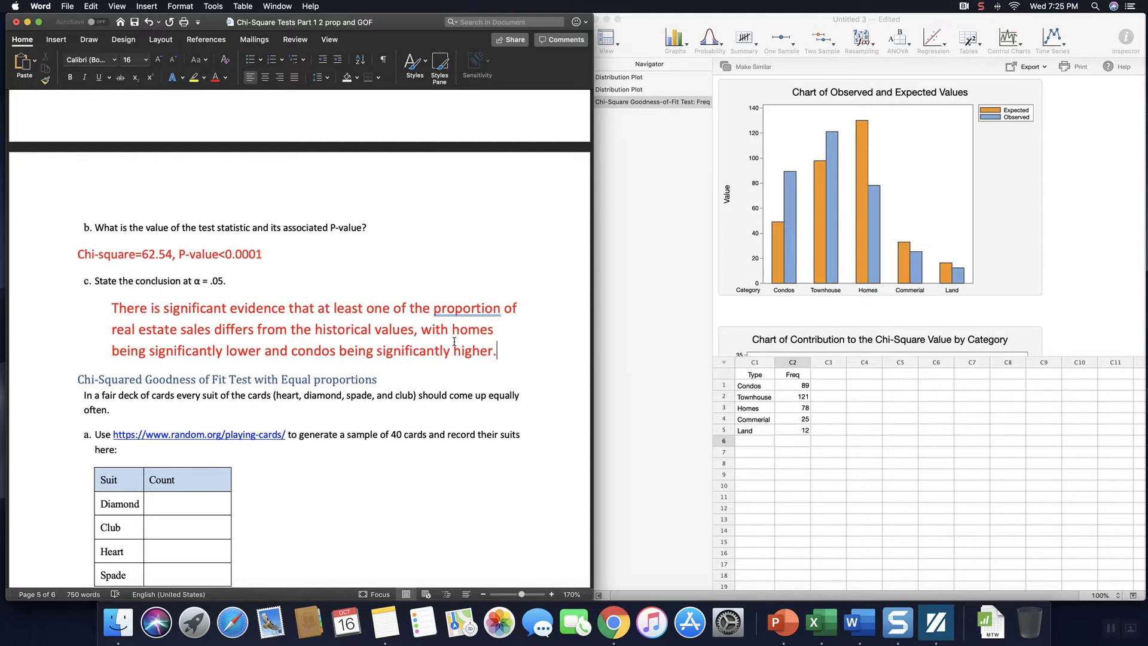
# Step: Open the random.org playing-cards link in part a of the equal proportions exercise
pyautogui.scroll(-8, 454, 342)
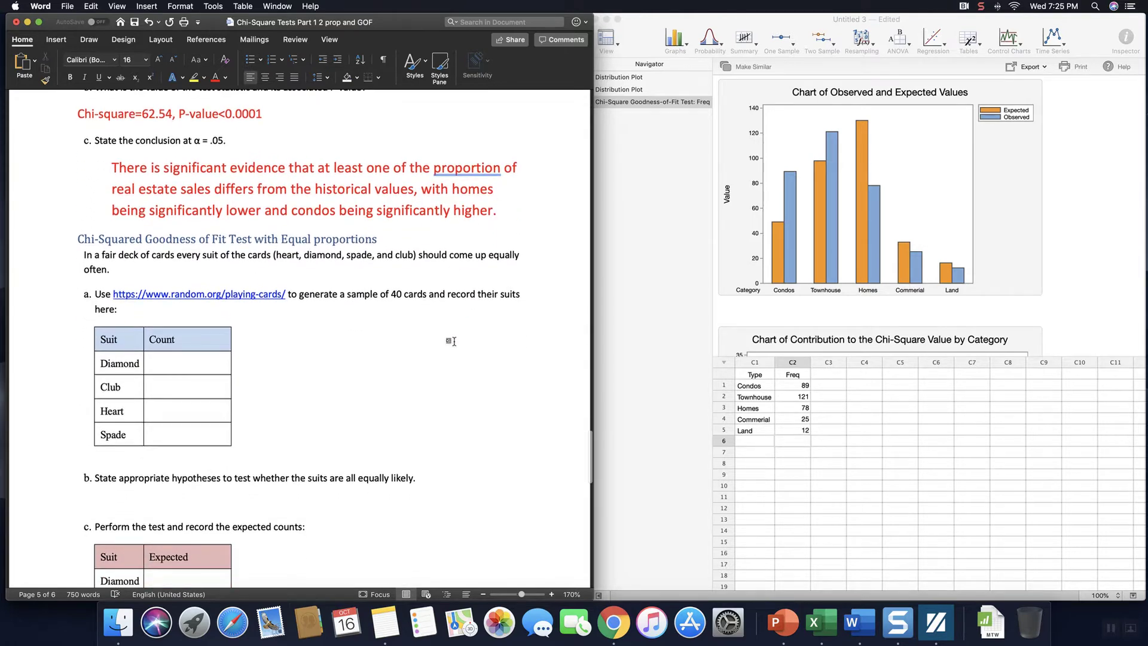
pyautogui.scroll(-3, 452, 341)
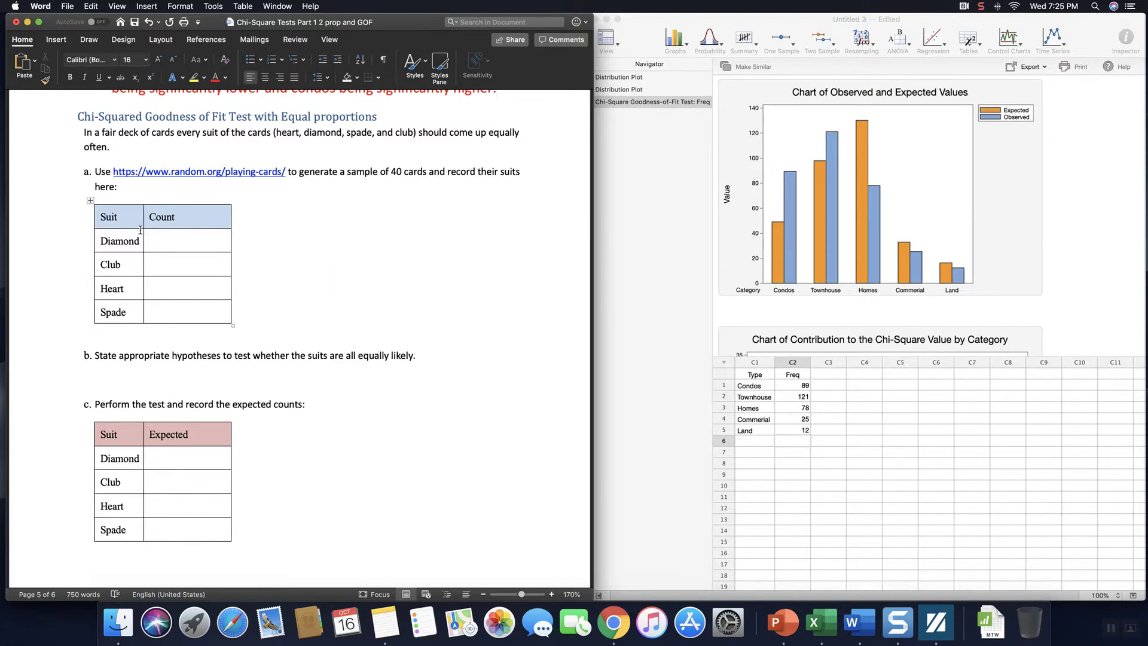
pyautogui.scroll(1, 313, 247)
pyautogui.scroll(-1, 314, 247)
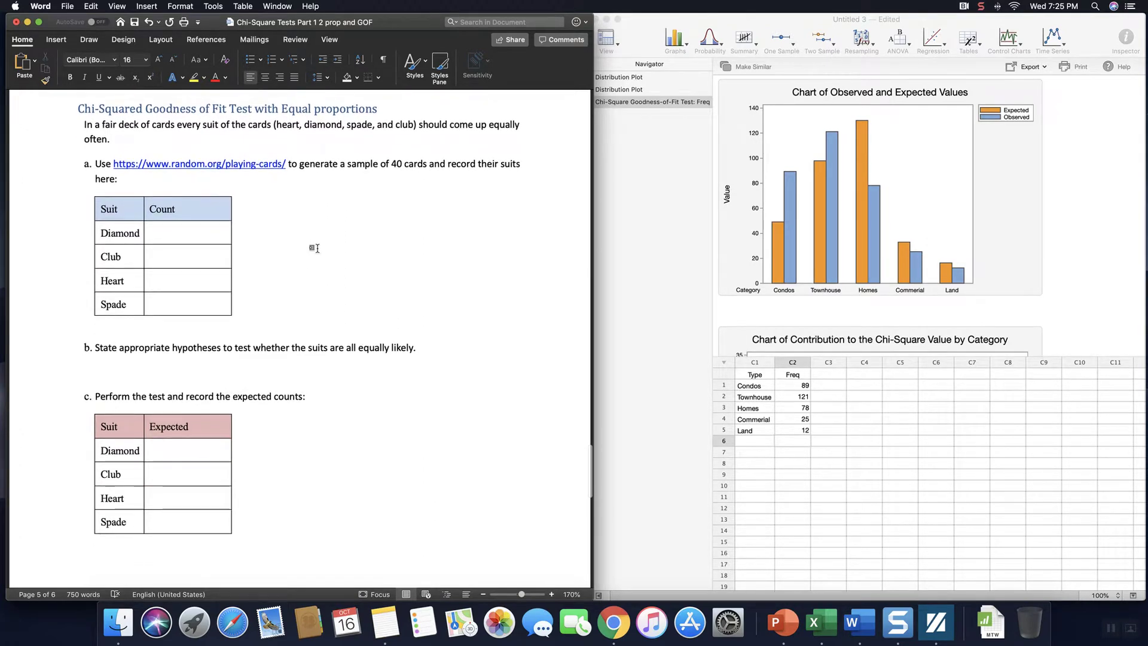
pyautogui.scroll(1, 314, 247)
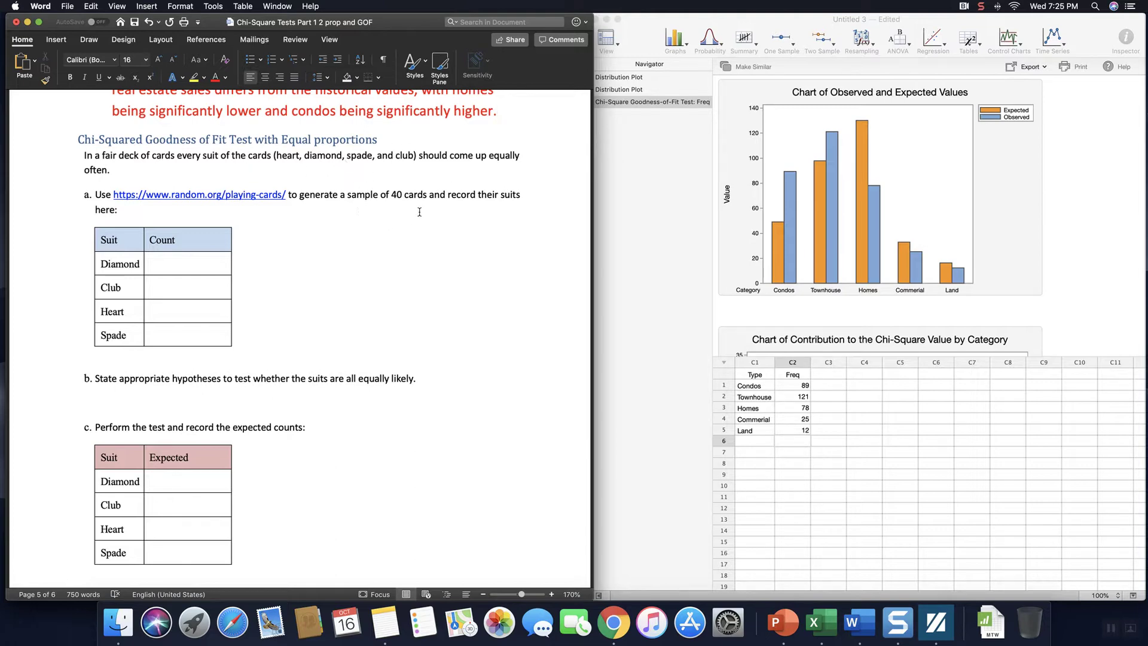
pyautogui.tripleClick(255, 198)
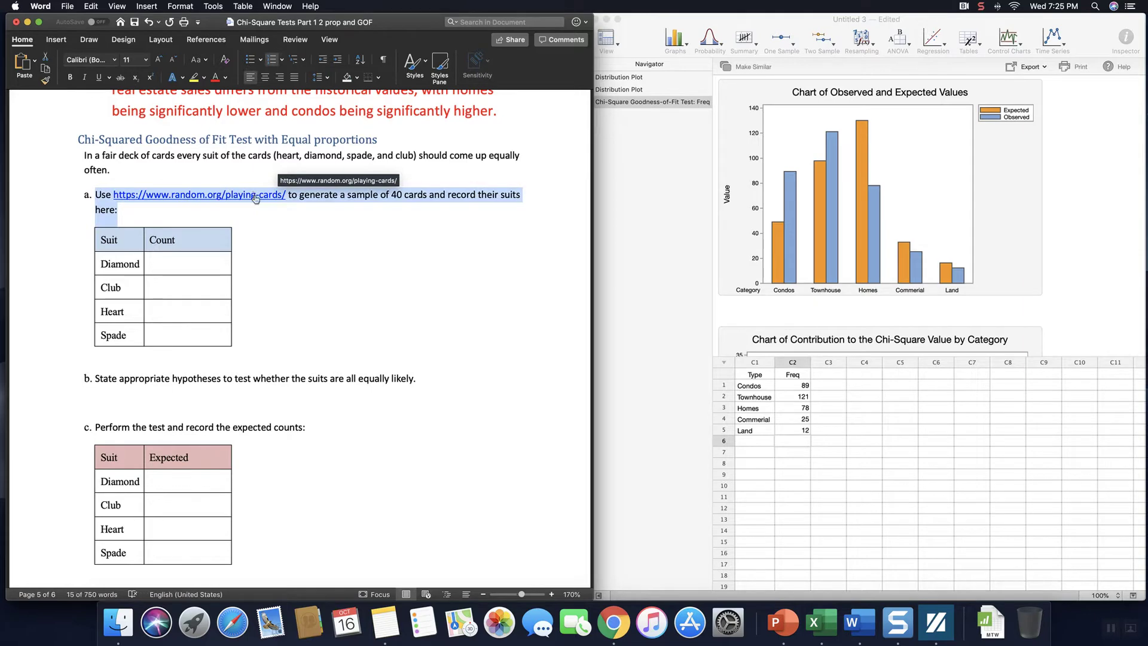
pyautogui.click(255, 199)
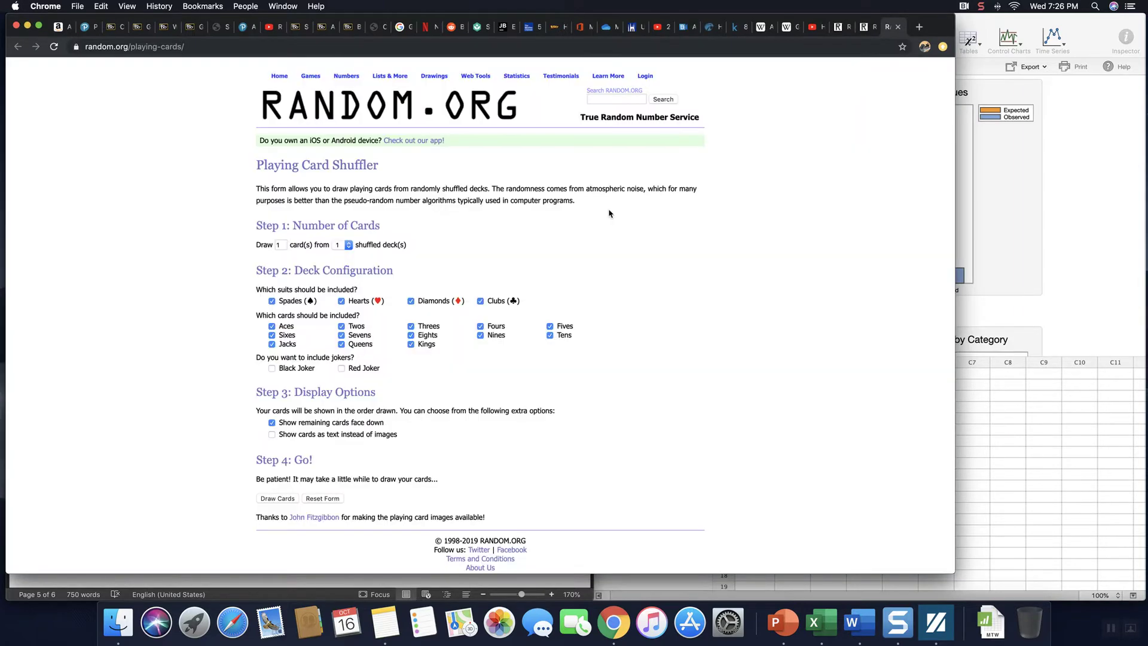
# Step: Draw 40 cards from 1 shuffled deck with the Playing Card Shuffler
pyautogui.scroll(-1, 668, 311)
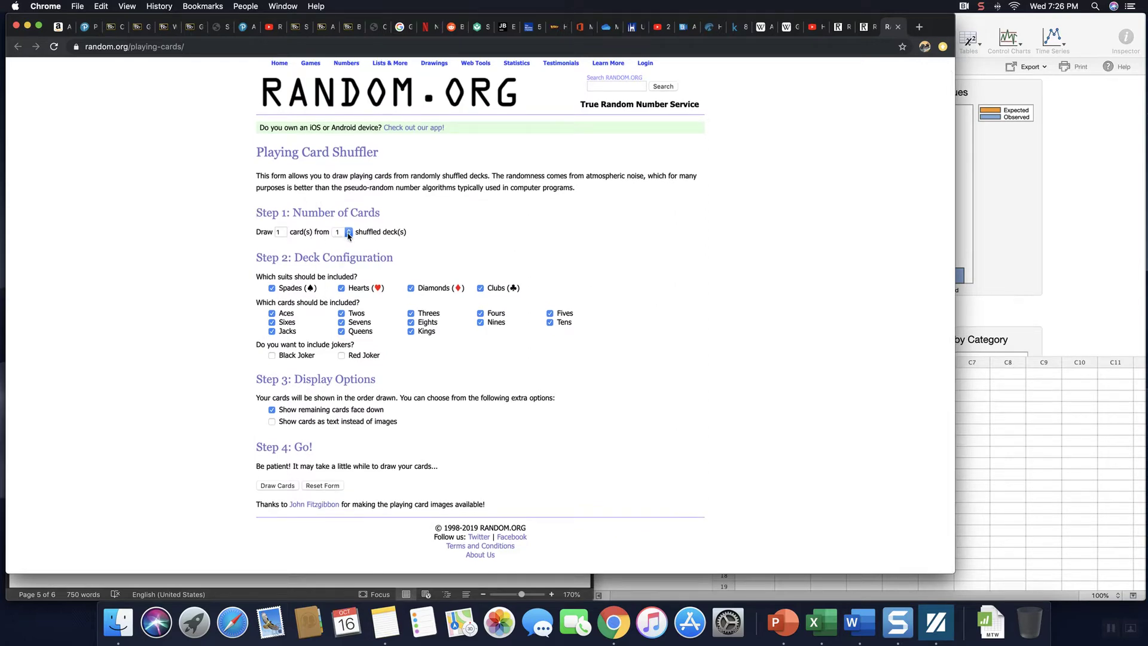
pyautogui.scroll(-1, 533, 263)
pyautogui.click(349, 232)
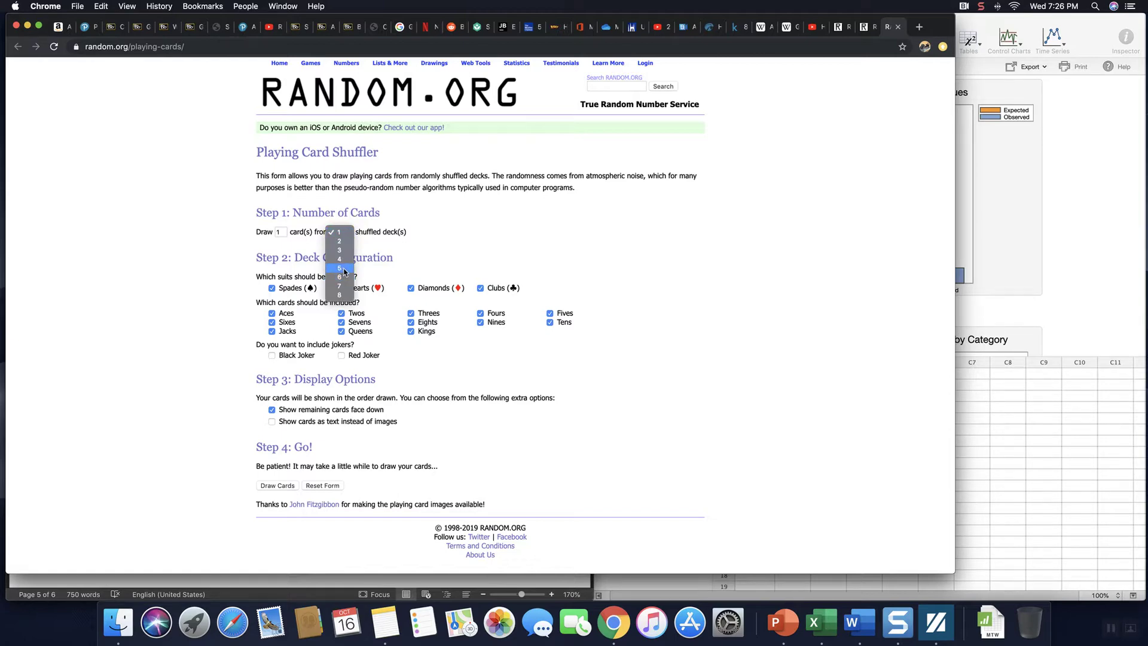
pyautogui.click(341, 235)
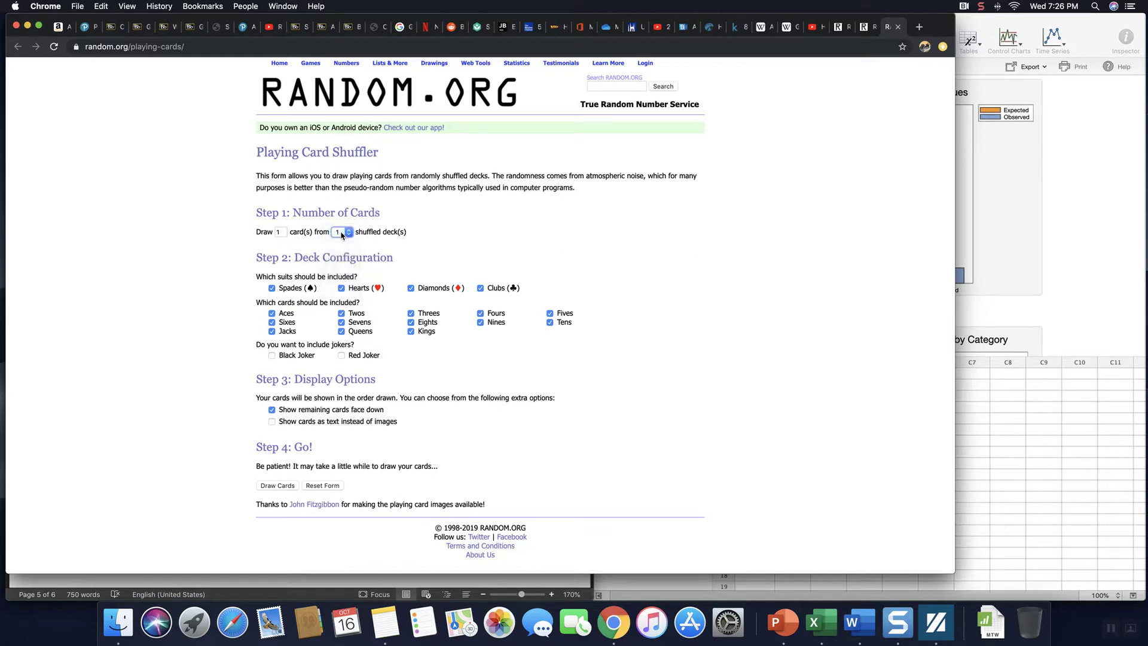
pyautogui.doubleClick(282, 233)
pyautogui.write('40')
pyautogui.click(471, 267)
pyautogui.click(278, 486)
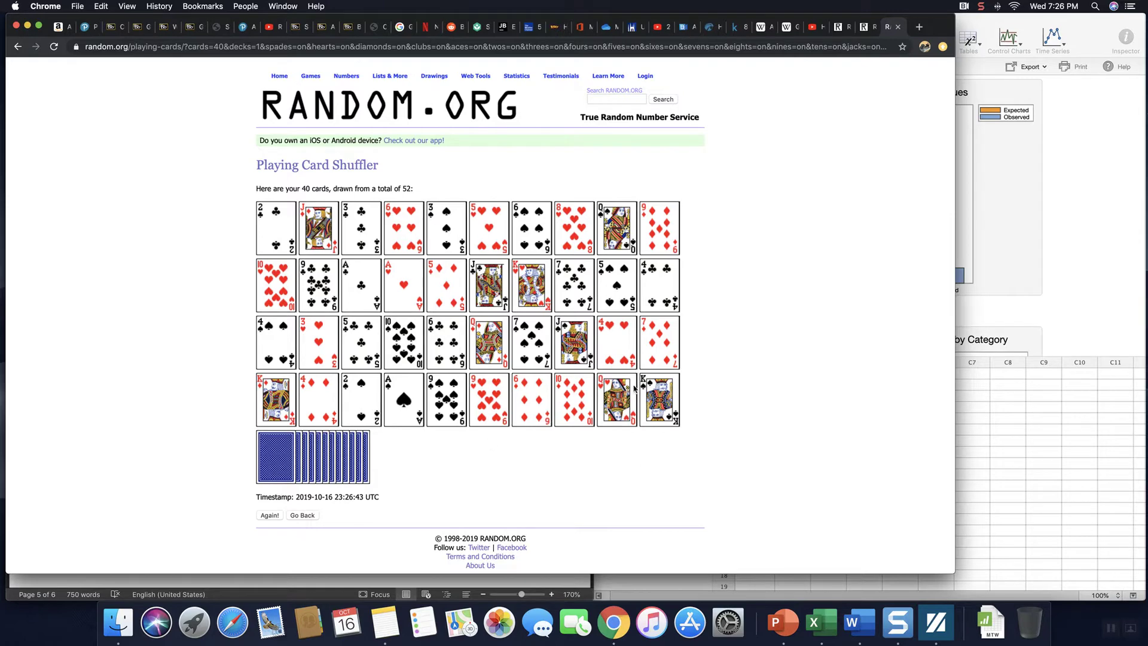
pyautogui.click(981, 8)
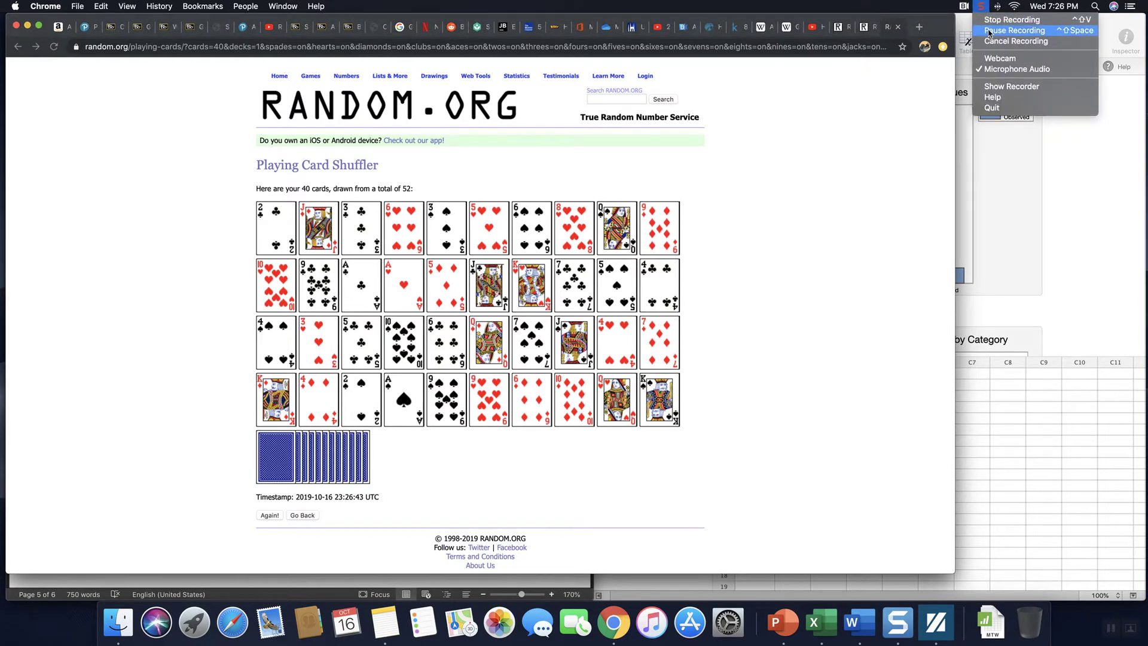
pyautogui.click(988, 30)
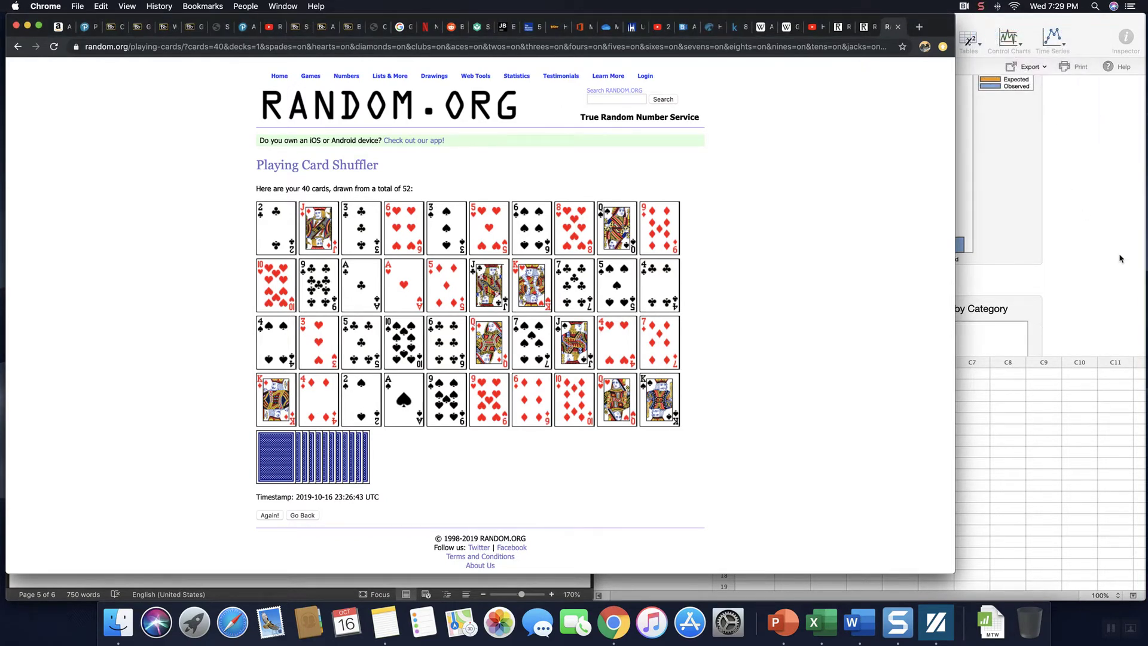
# Step: Switch back to the Word worksheet and record the suit counts: Diamond 9, Club 9, Heart 10 and Spade 12
pyautogui.click(1120, 258)
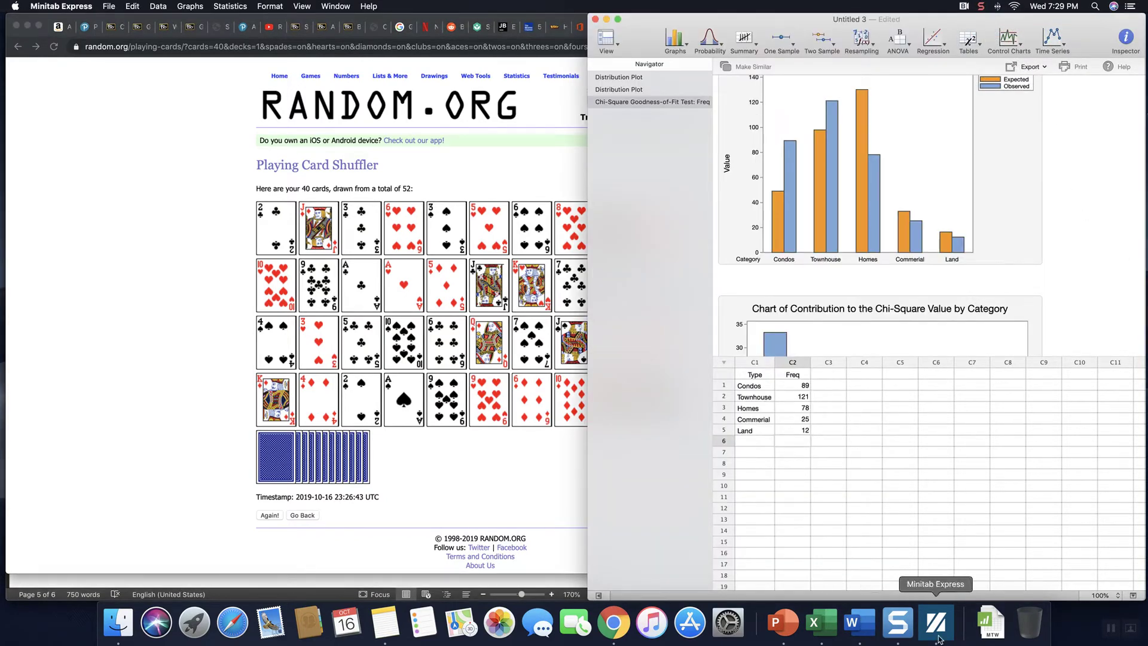
pyautogui.click(361, 588)
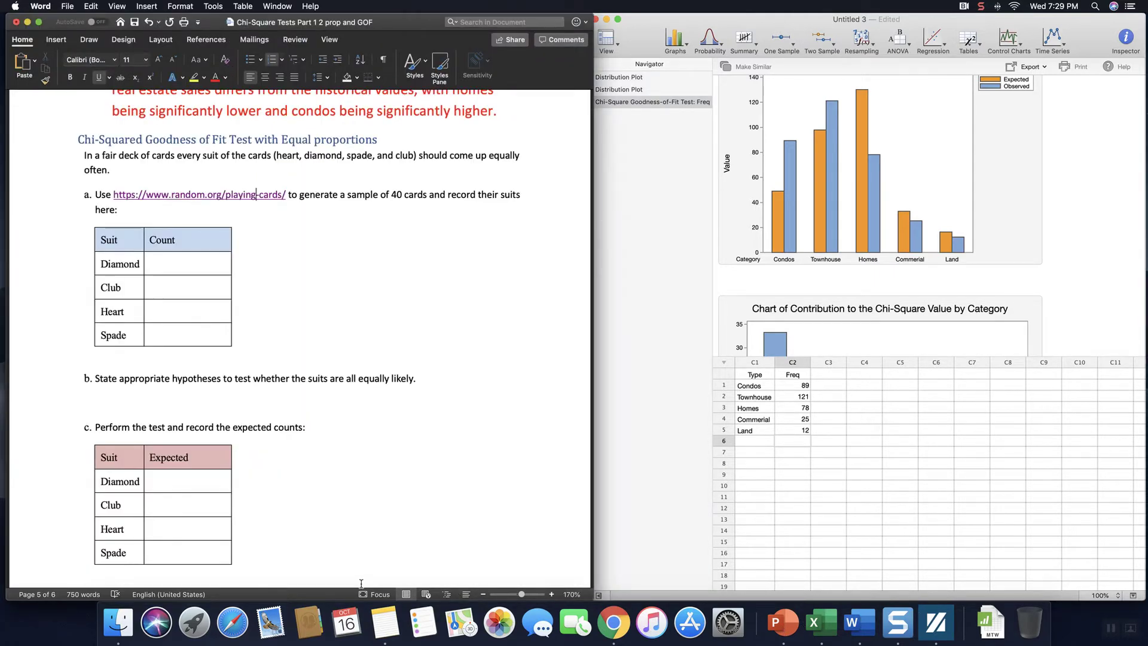
pyautogui.click(210, 268)
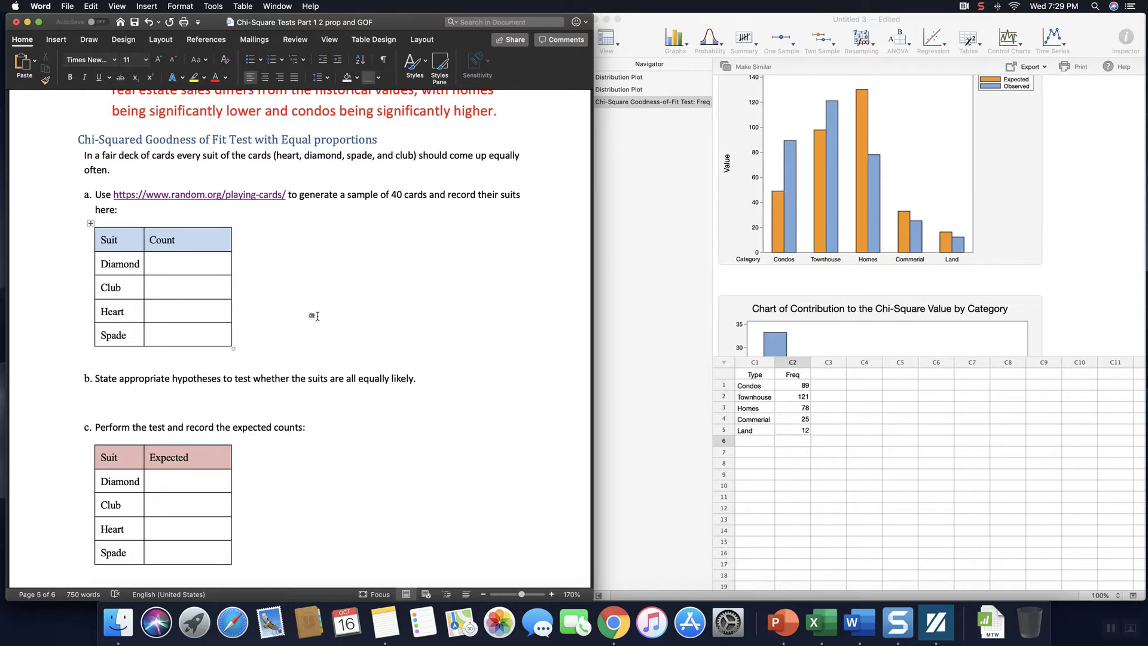
pyautogui.write('9')
pyautogui.write('10')
pyautogui.write('12')
# Step: Copy the whole suit count table, including its header row
pyautogui.moveTo(100, 240); pyautogui.dragTo(237, 337)
pyautogui.press('super+c')
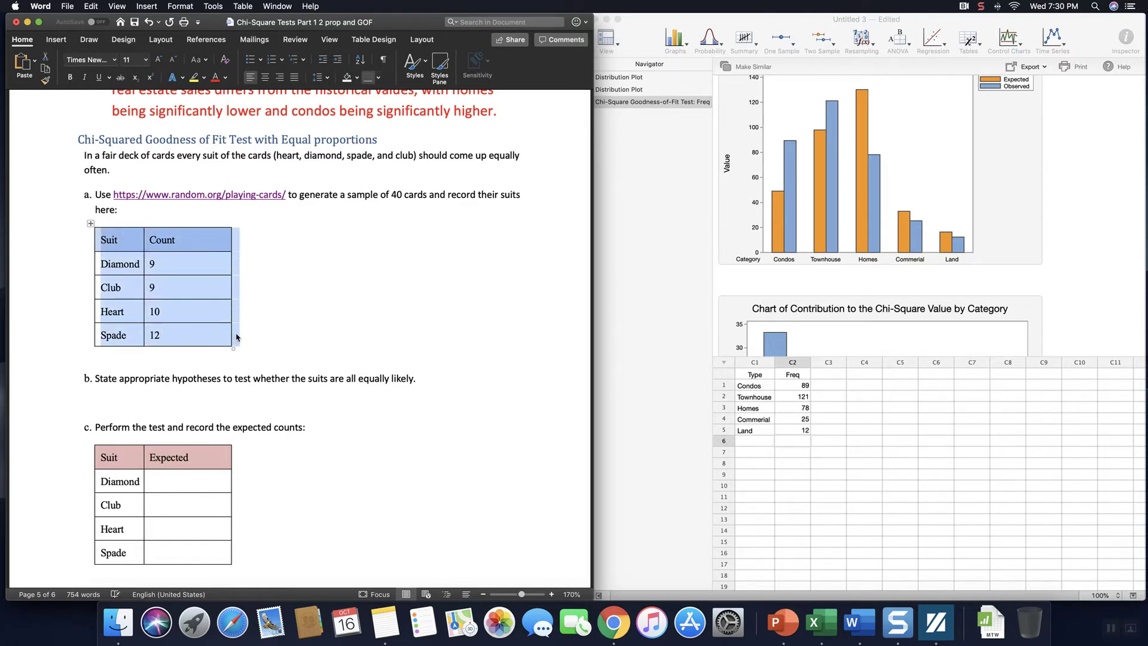
pyautogui.click(483, 357)
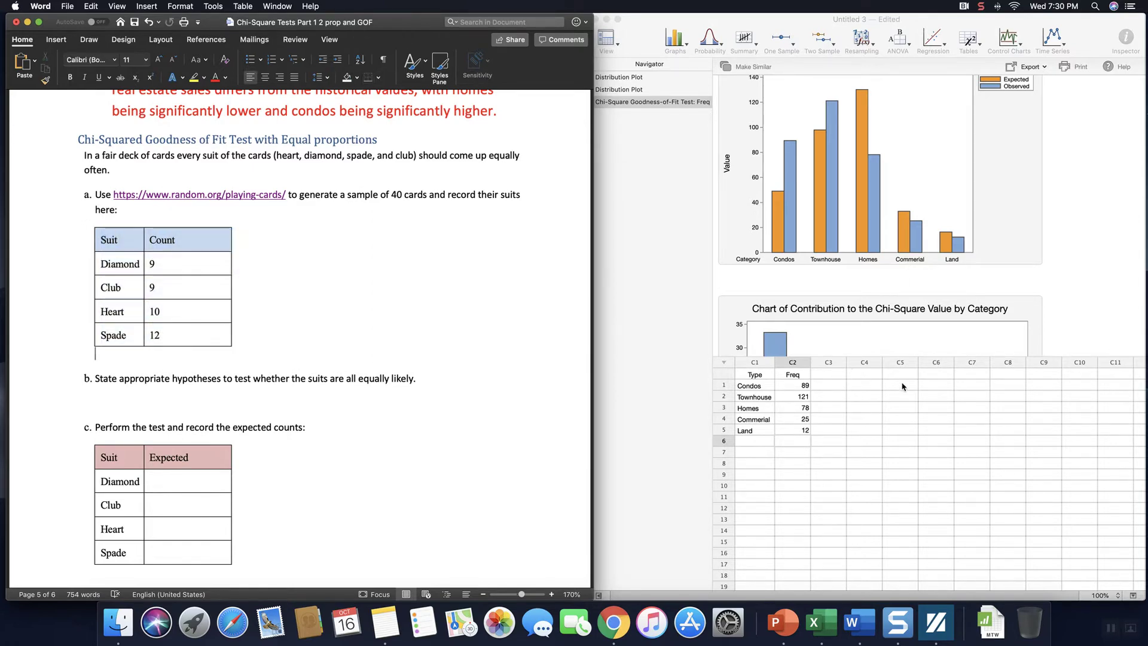
# Step: Switch to Minitab Express and paste the copied suit count table into worksheet columns C4 and C5, with headers as column names
pyautogui.click(864, 374)
pyautogui.press('super+v')
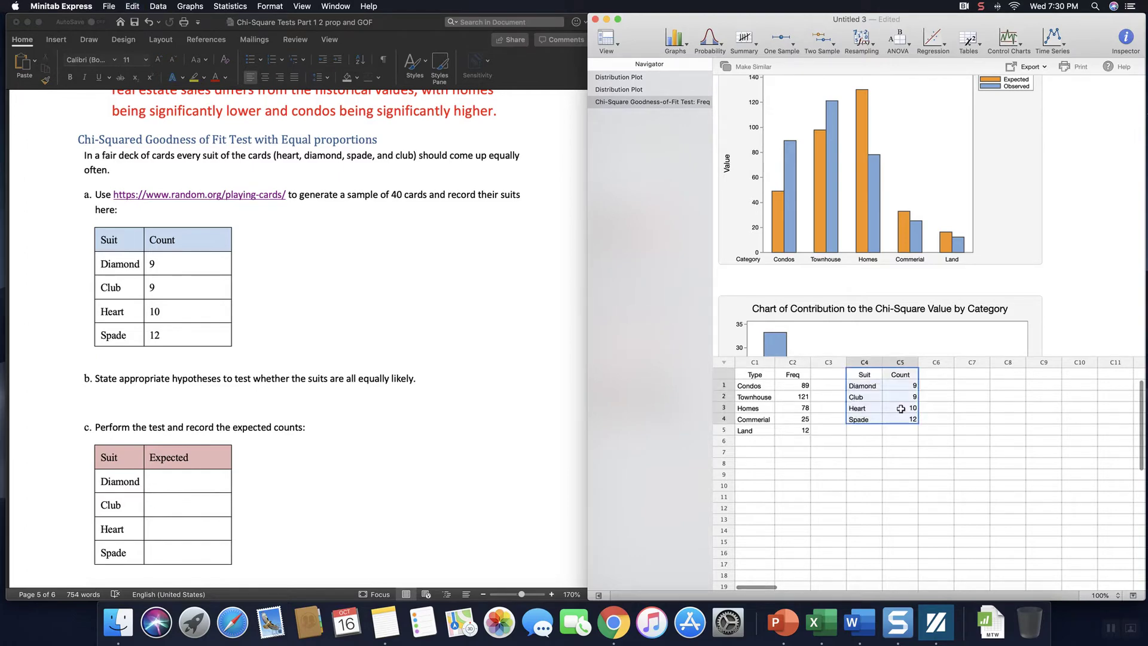
pyautogui.click(963, 439)
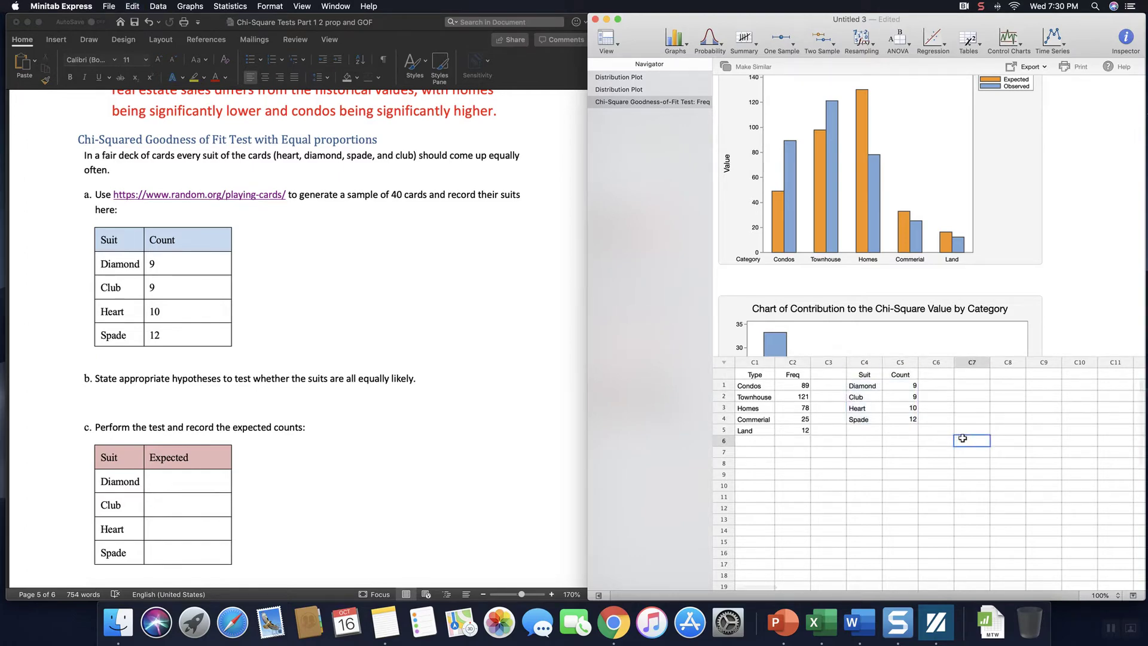
# Step: Switch back to the Word worksheet and format the blank answer line under part b as red 18-point text
pyautogui.scroll(-5, 284, 409)
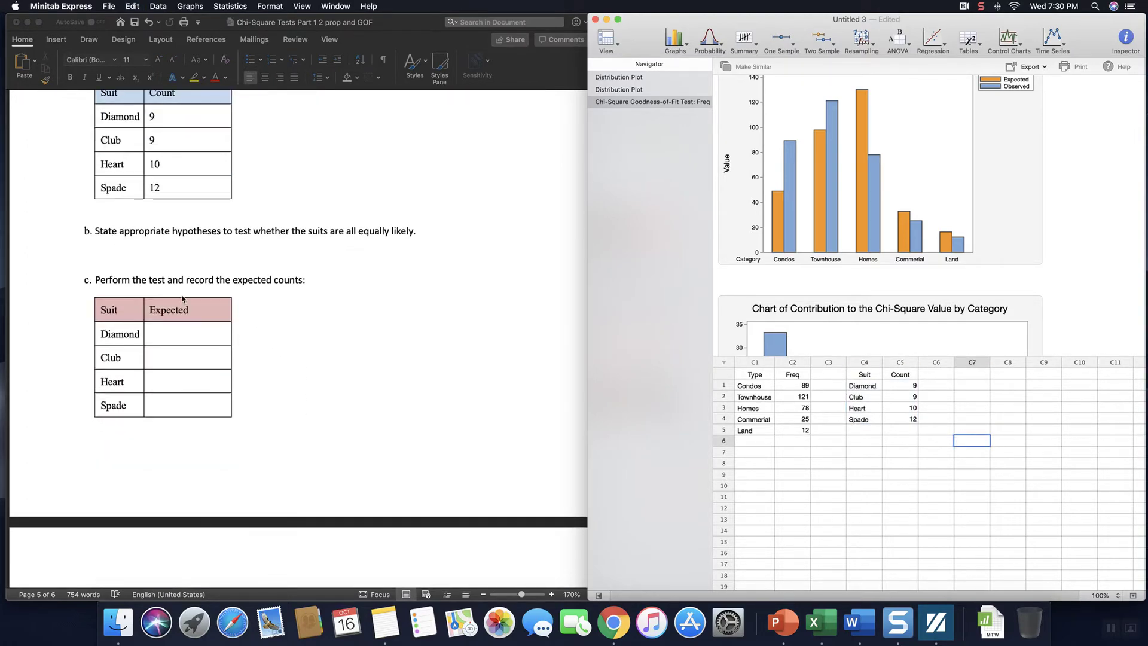
pyautogui.click(119, 251)
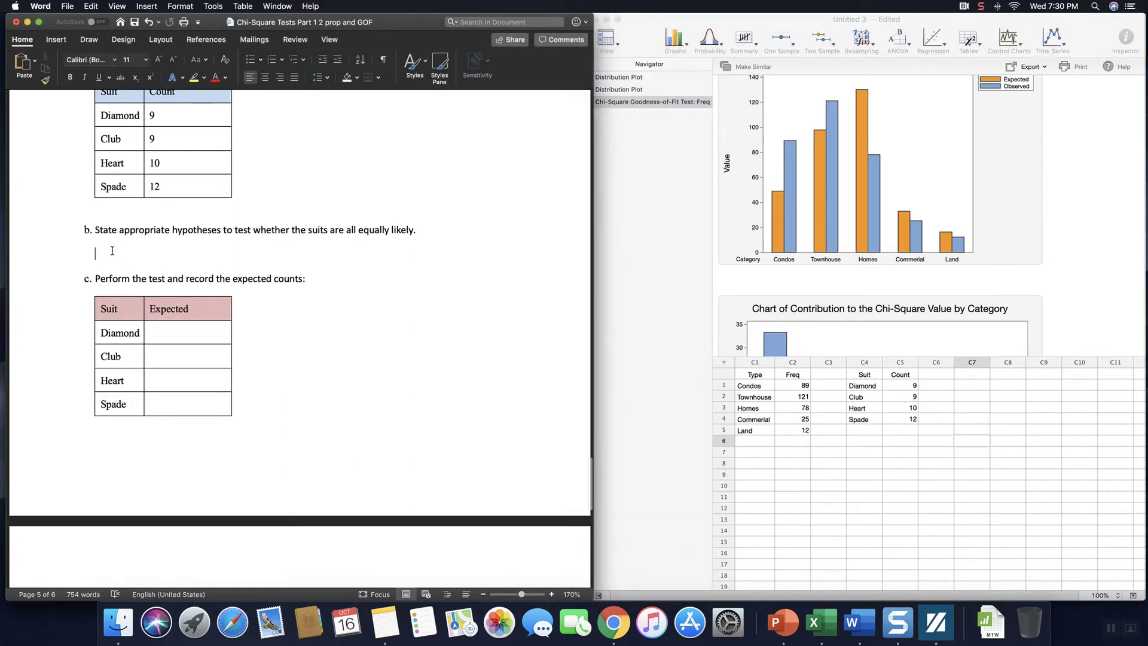
pyautogui.click(216, 77)
pyautogui.click(159, 60)
pyautogui.click(159, 60)
pyautogui.click(159, 60)
pyautogui.click(159, 60)
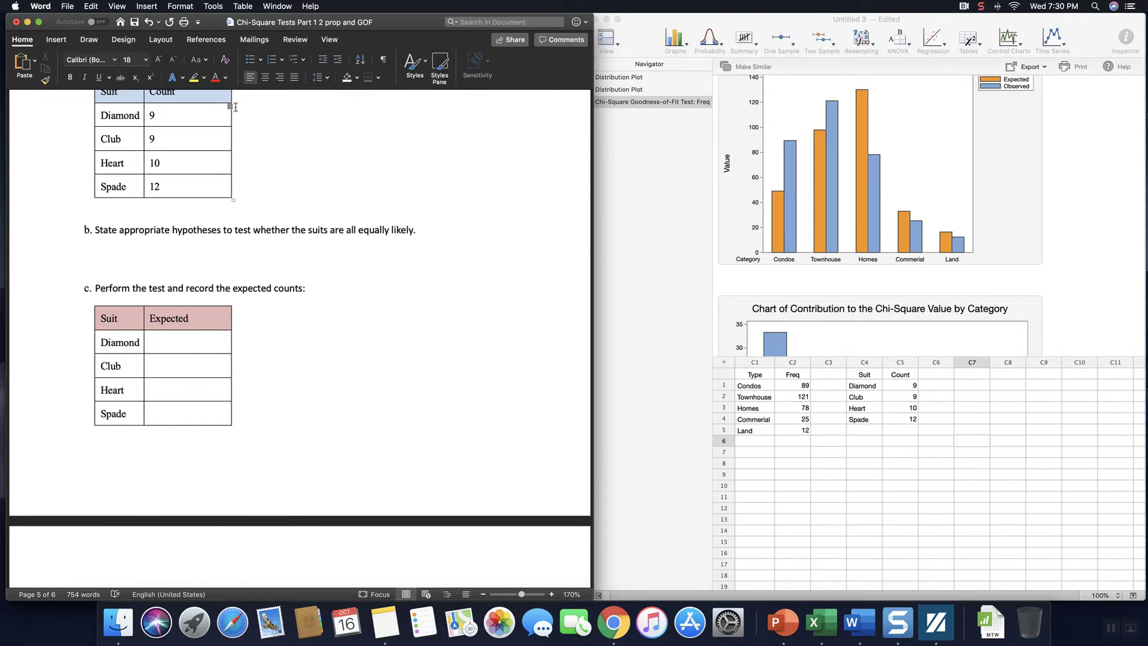
# Step: Write the null hypothesis under part b as "H0: p_H=p_C=p_S=p_D=0.25"
pyautogui.write('H0: p_H=p_')
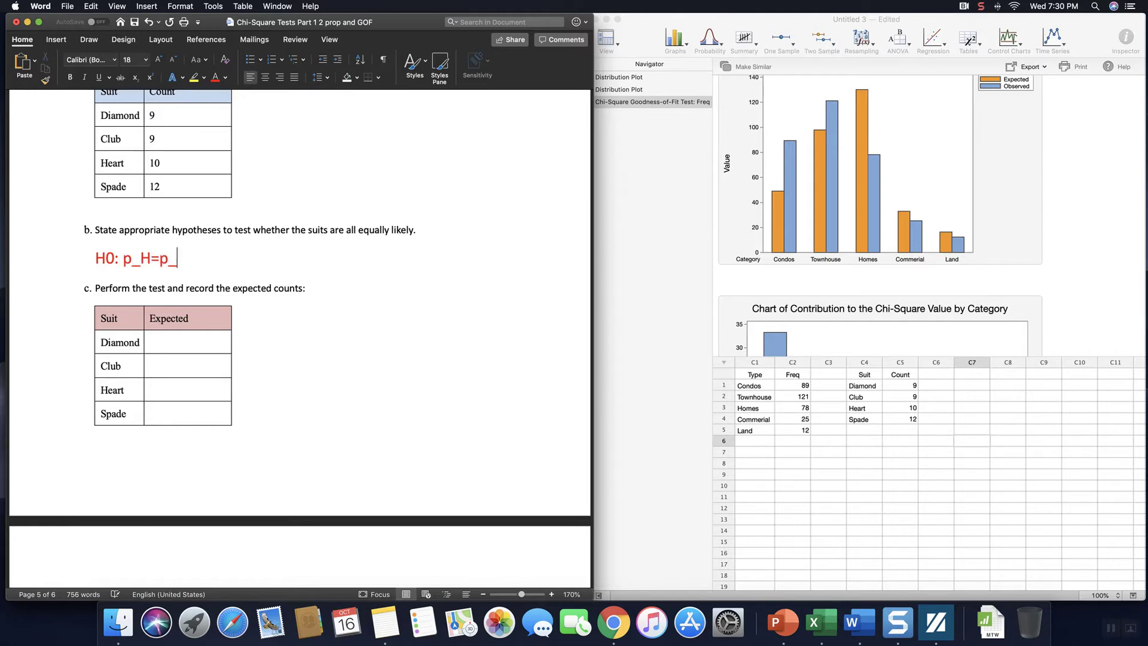
pyautogui.write('C=p_S')
pyautogui.press('BackSpace')
pyautogui.write('_')
pyautogui.press('BackSpace')
pyautogui.write('S=')
pyautogui.write('_D=')
pyautogui.press('Left')
pyautogui.press('Left')
pyautogui.press('Left')
pyautogui.write('p')
pyautogui.press('Right')
pyautogui.press('Right')
pyautogui.write('0.25')
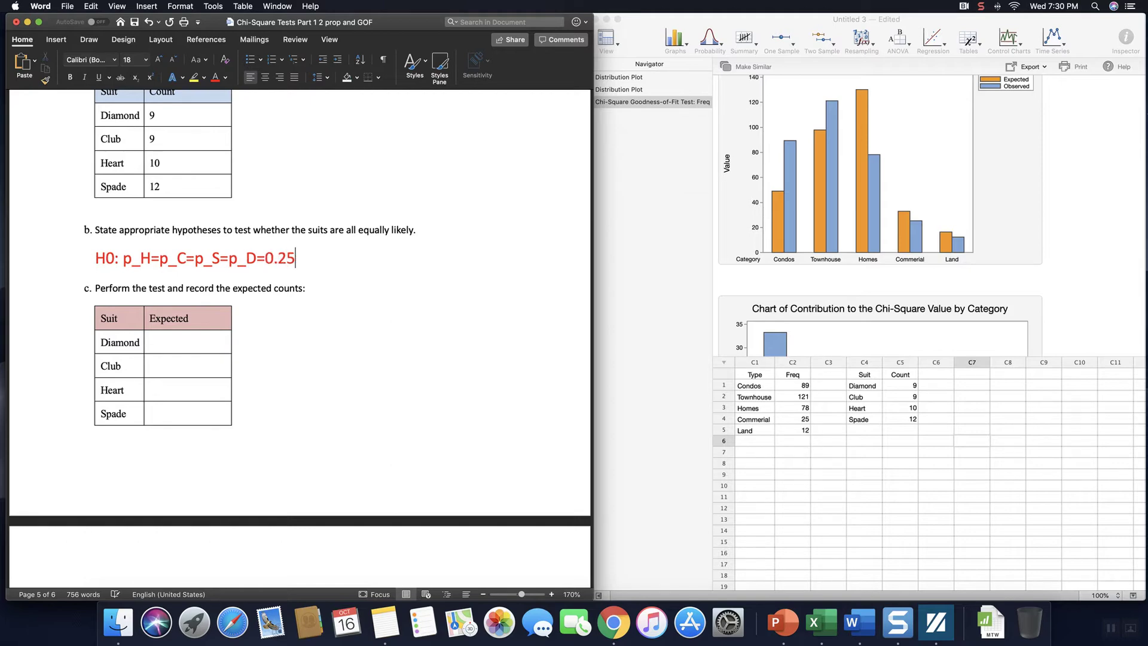
# Step: Add the alternative hypothesis on a new line: "Ha: At least one suit differs from the others in proportion"
pyautogui.press('Return')
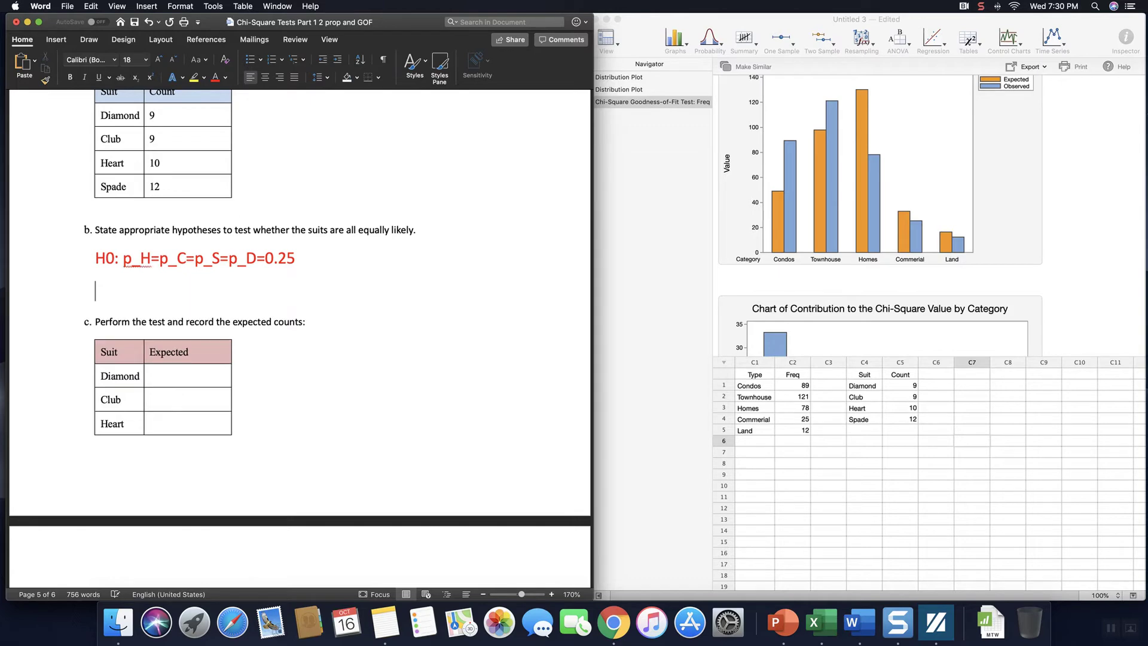
pyautogui.write('Ha: At leas')
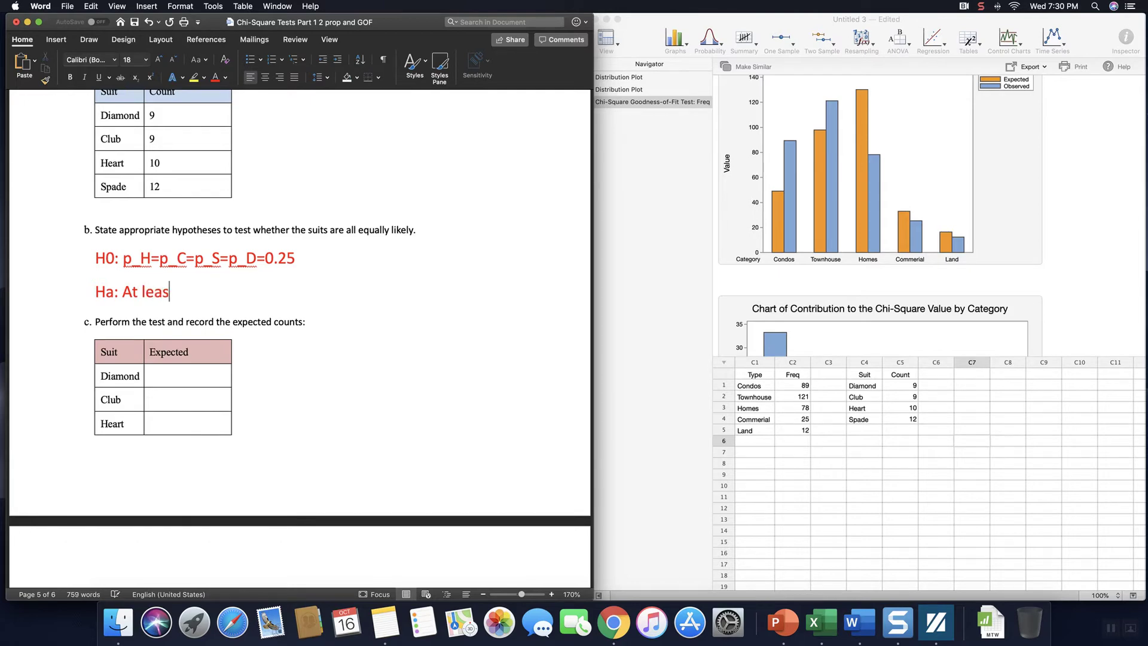
pyautogui.write('t one suit differes')
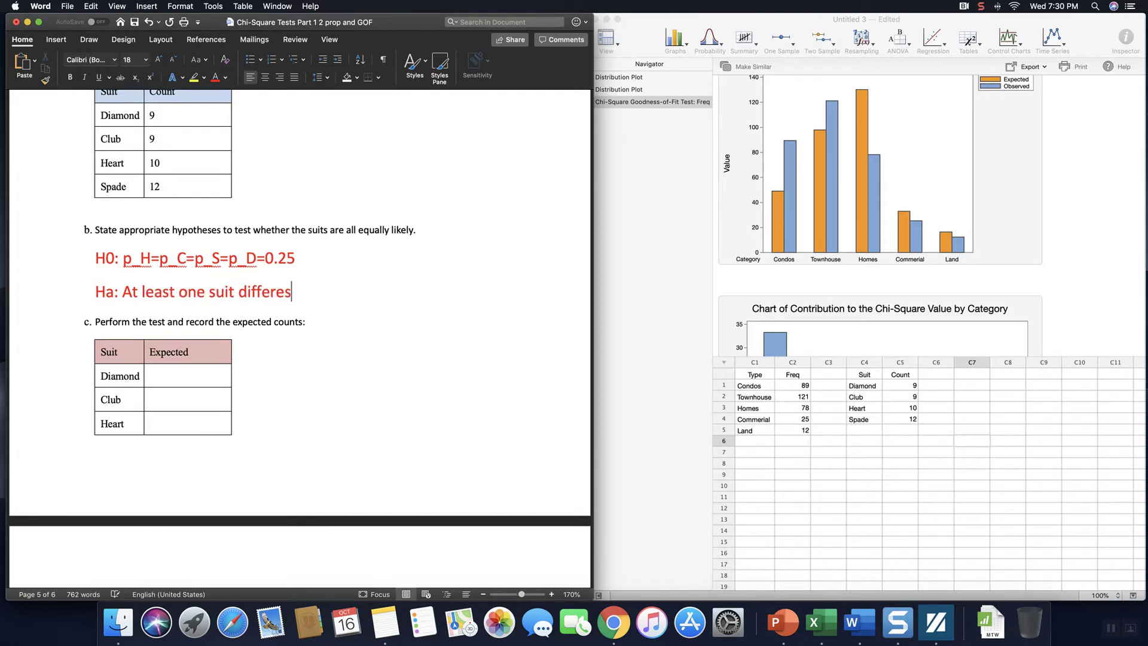
pyautogui.write(' from the oth')
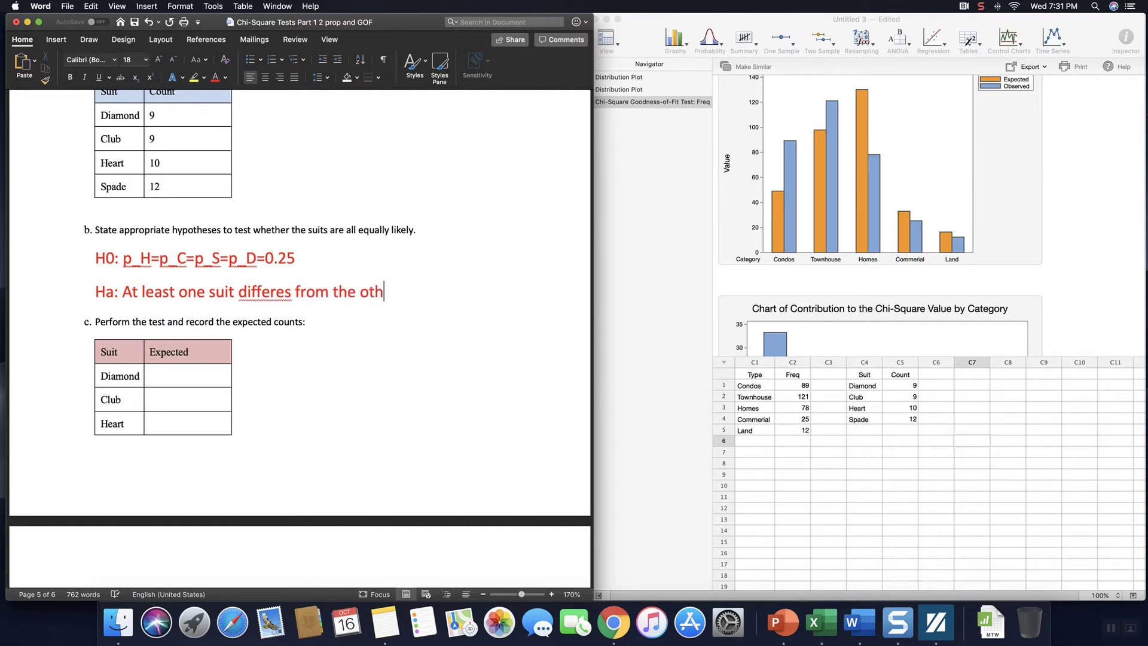
pyautogui.write('ers in proportion')
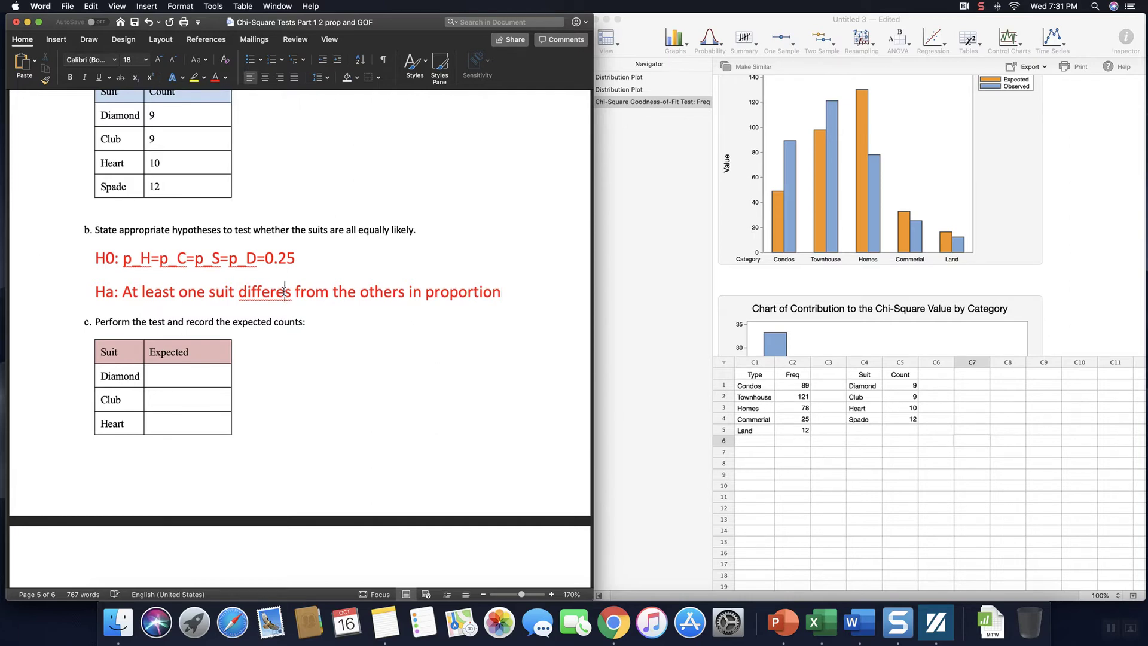
pyautogui.press('BackSpace')
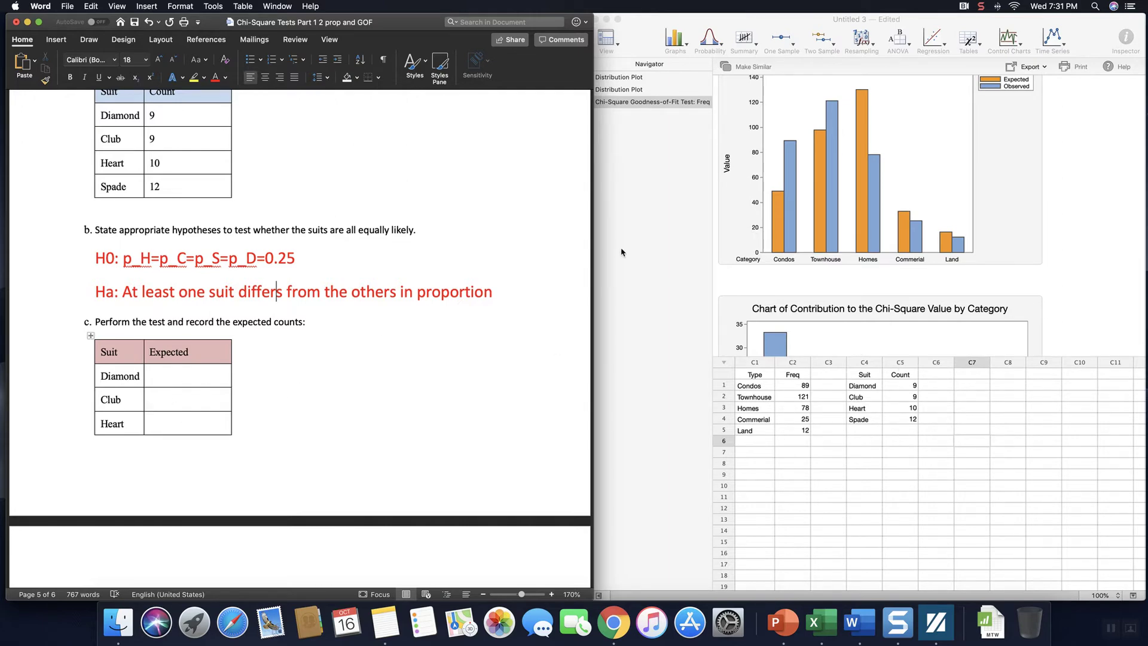
# Step: In Minitab Express, run an equal-proportions Chi-Square Goodness-of-Fit test on summarized data, with Count as observed counts and Suit as category names
pyautogui.click(909, 129)
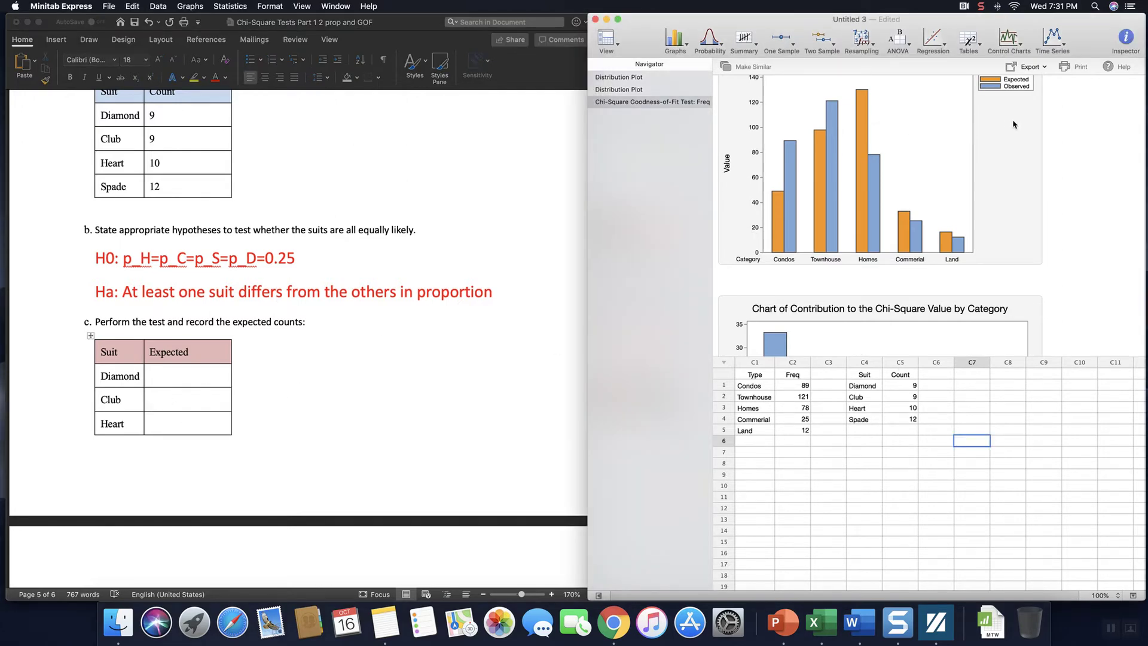
pyautogui.click(981, 51)
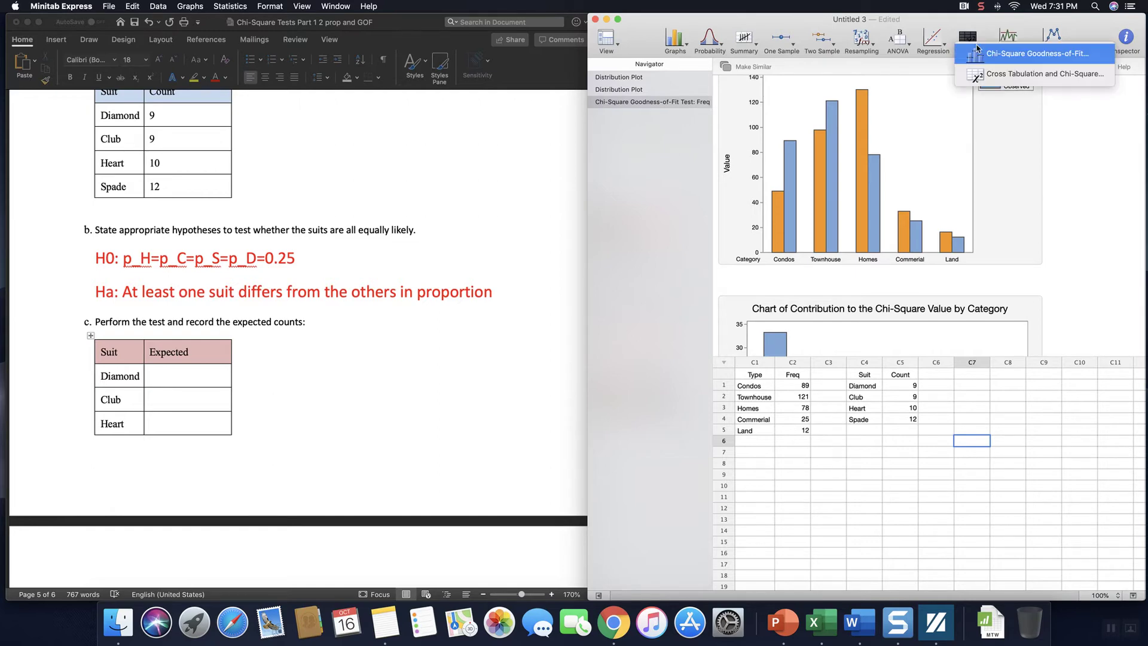
pyautogui.click(1024, 55)
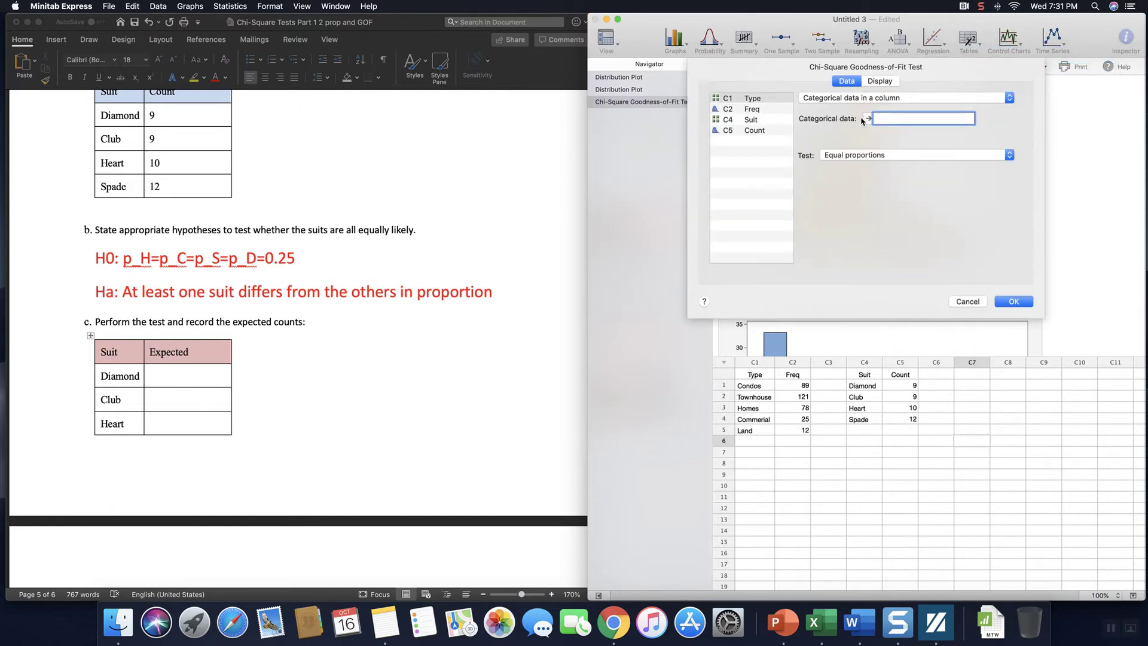
pyautogui.click(864, 99)
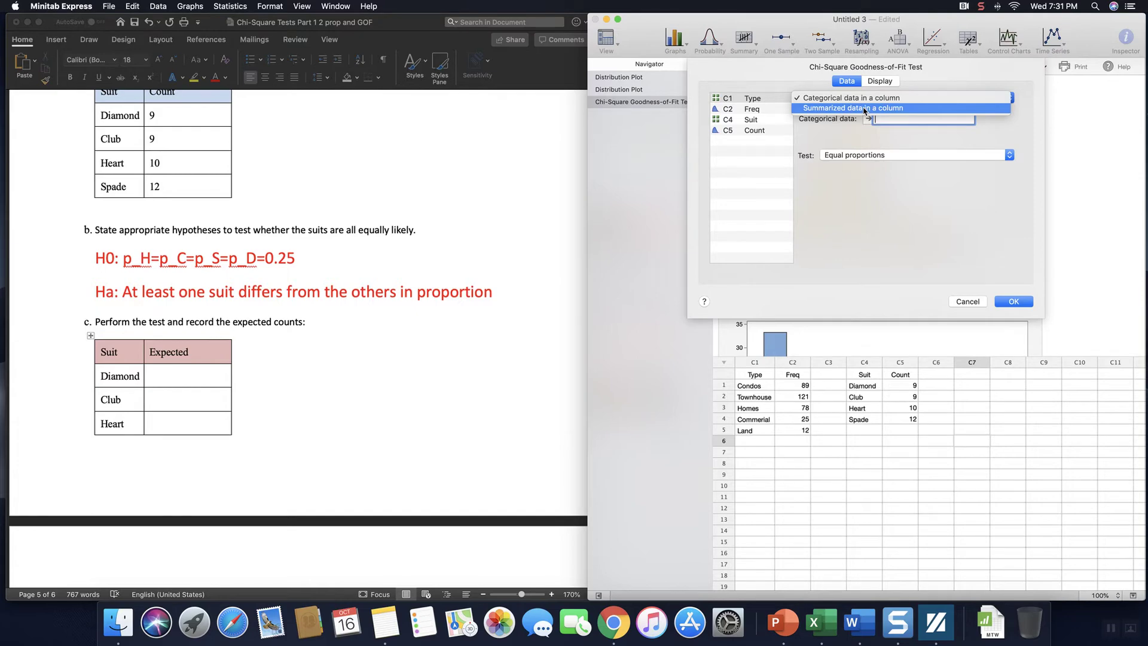
pyautogui.click(864, 110)
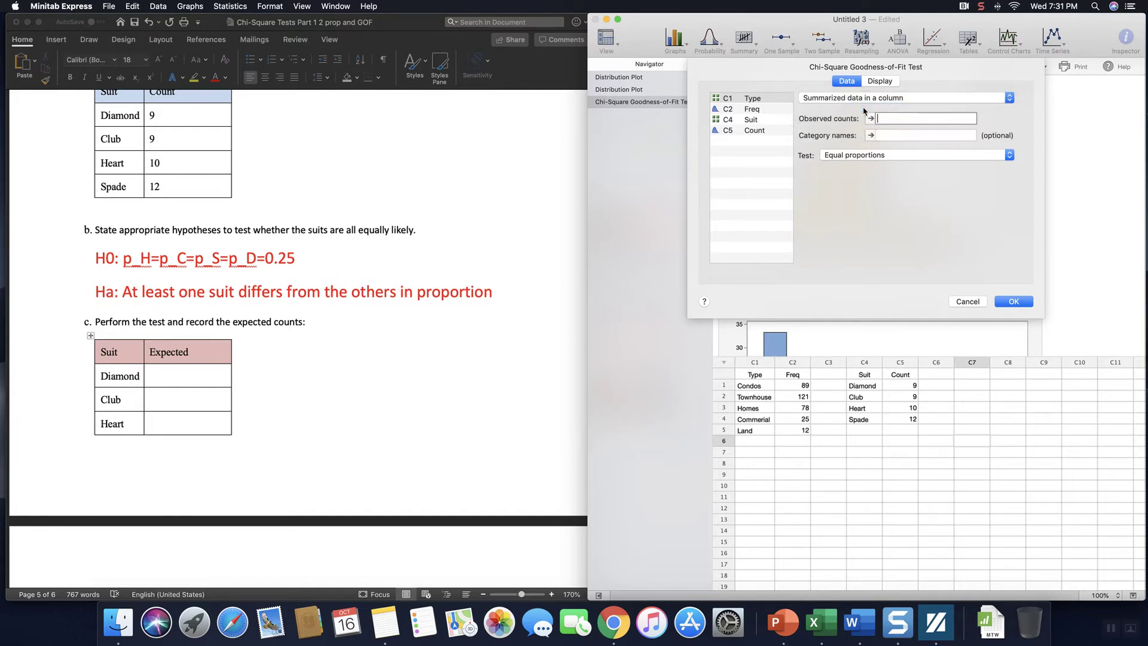
pyautogui.doubleClick(756, 131)
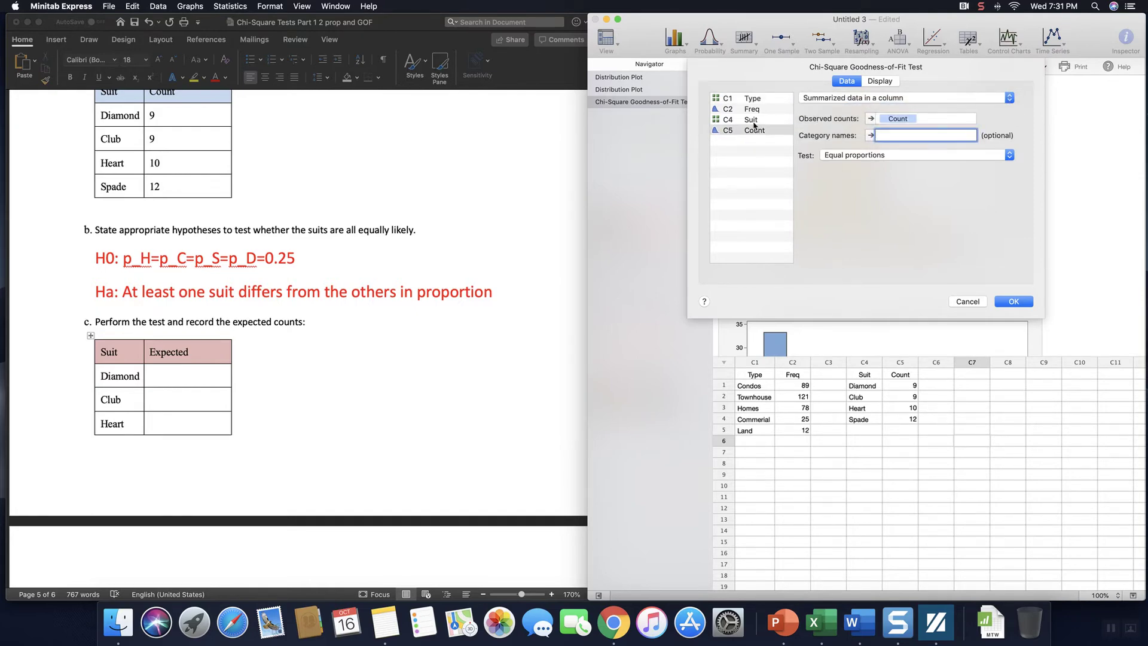
pyautogui.click(753, 122)
pyautogui.doubleClick(753, 122)
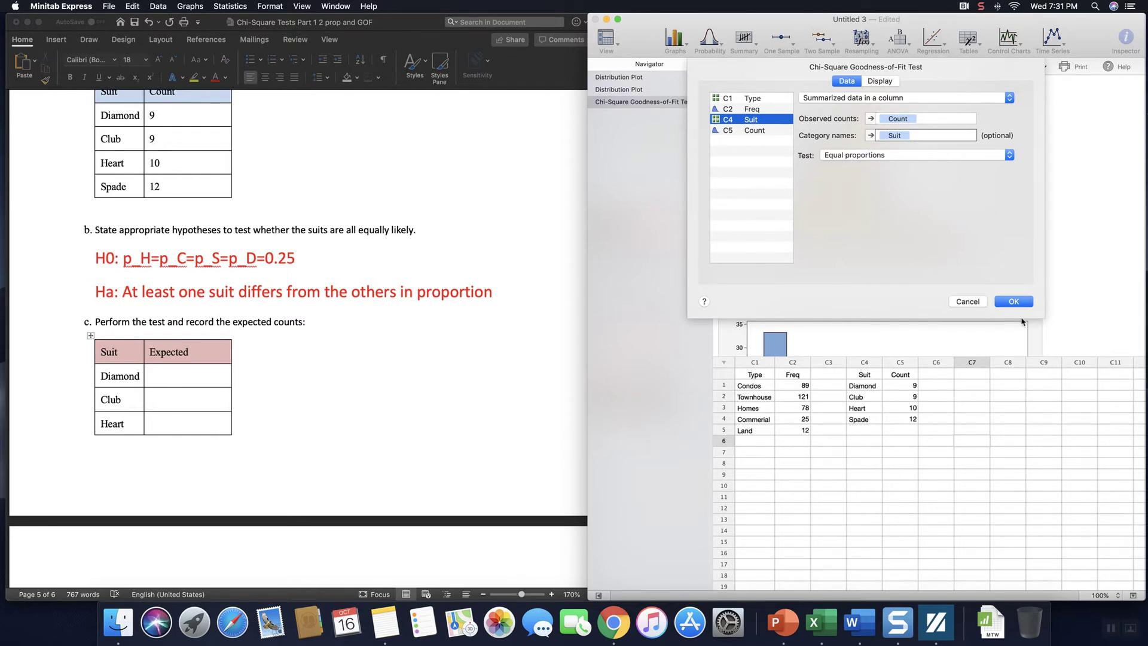
pyautogui.click(1010, 303)
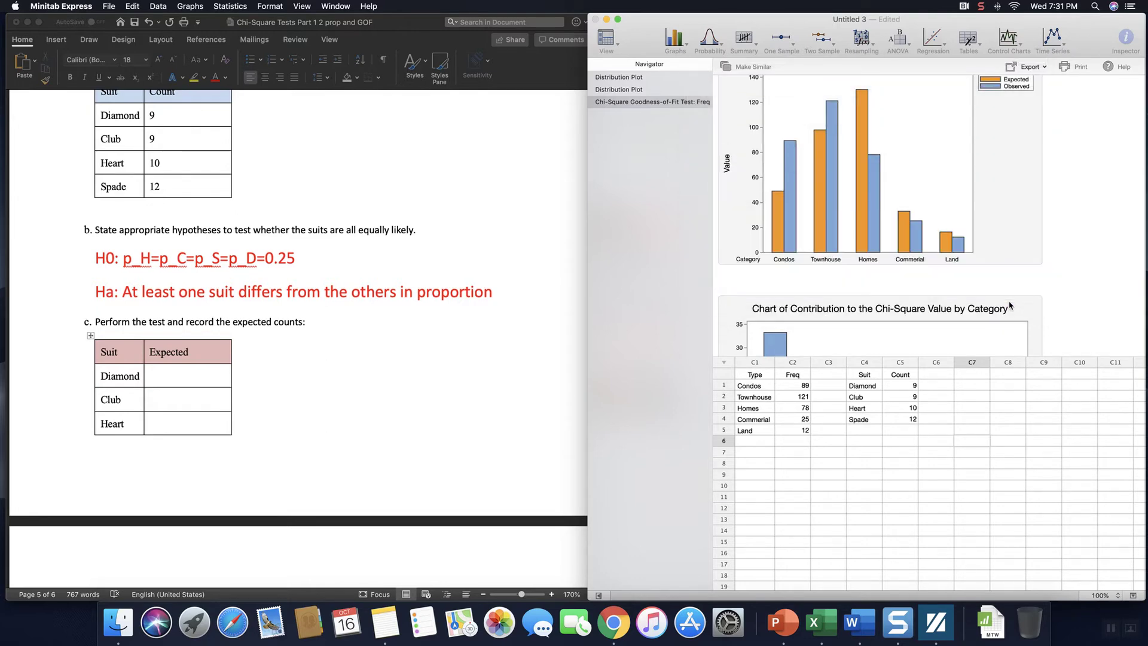
pyautogui.scroll(-1, 949, 233)
pyautogui.scroll(1, 947, 234)
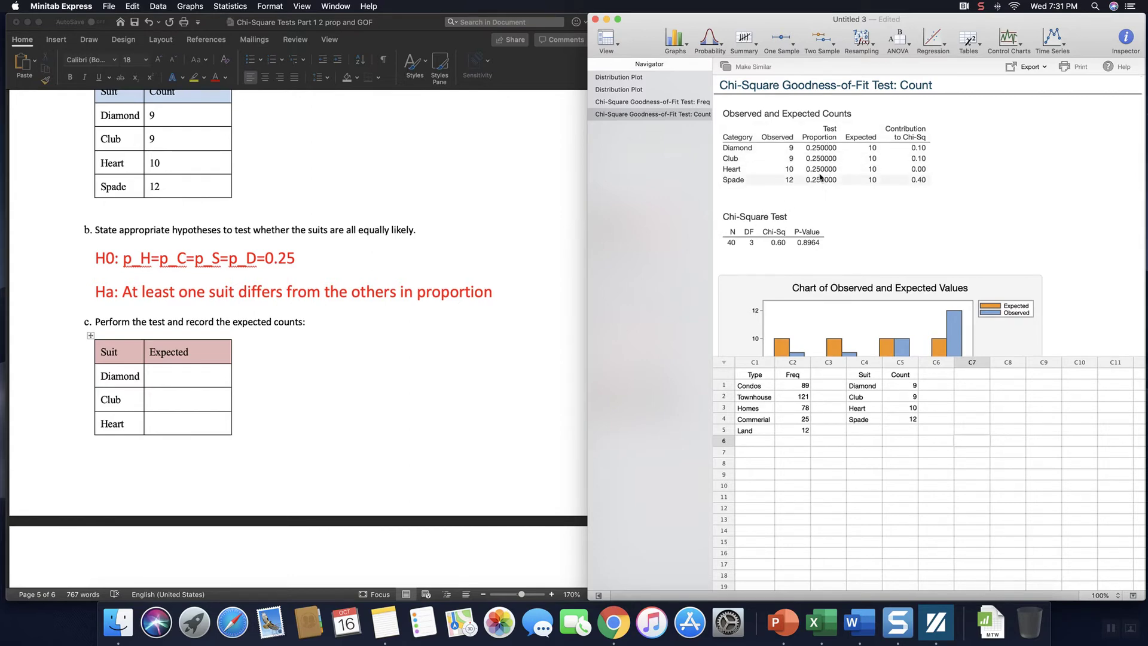
# Step: Record an expected count of 10 for Diamond, Club, Heart and Spade in the part c table of the Word worksheet
pyautogui.click(159, 375)
pyautogui.write('10')
pyautogui.write('1')
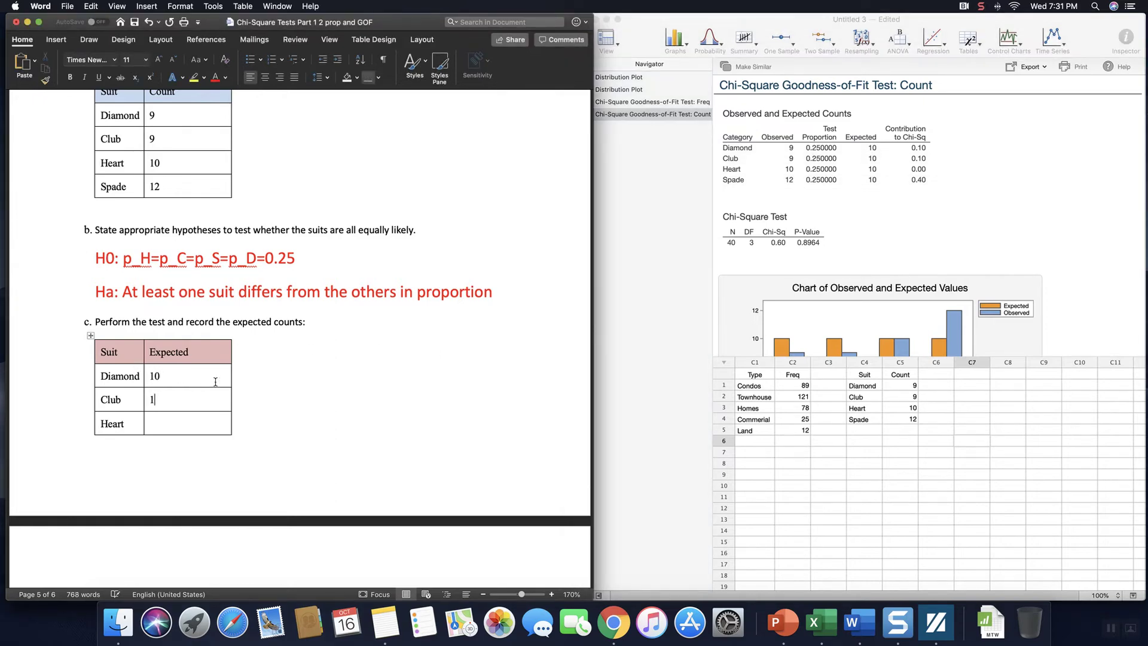
pyautogui.write('10')
pyautogui.press('Tab')
pyautogui.write('Spade\t10')
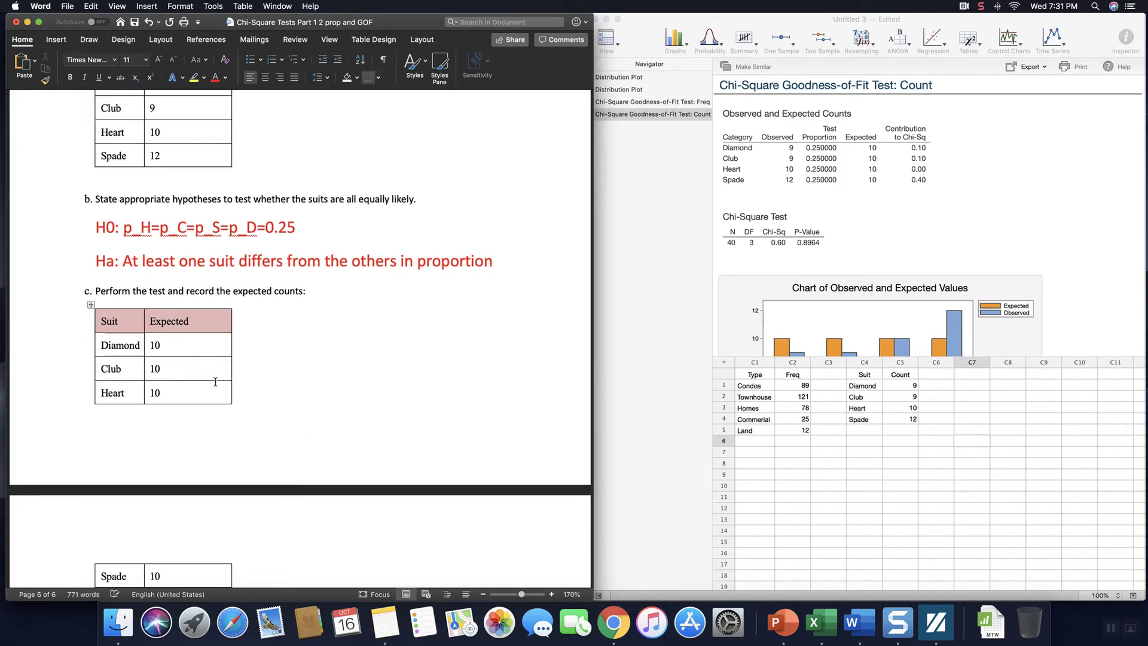
# Step: Set the text size of the blank answer line under part d to 18 points
pyautogui.scroll(-4, 349, 441)
pyautogui.scroll(-10, 351, 443)
pyautogui.scroll(7, 343, 436)
pyautogui.scroll(1, 325, 398)
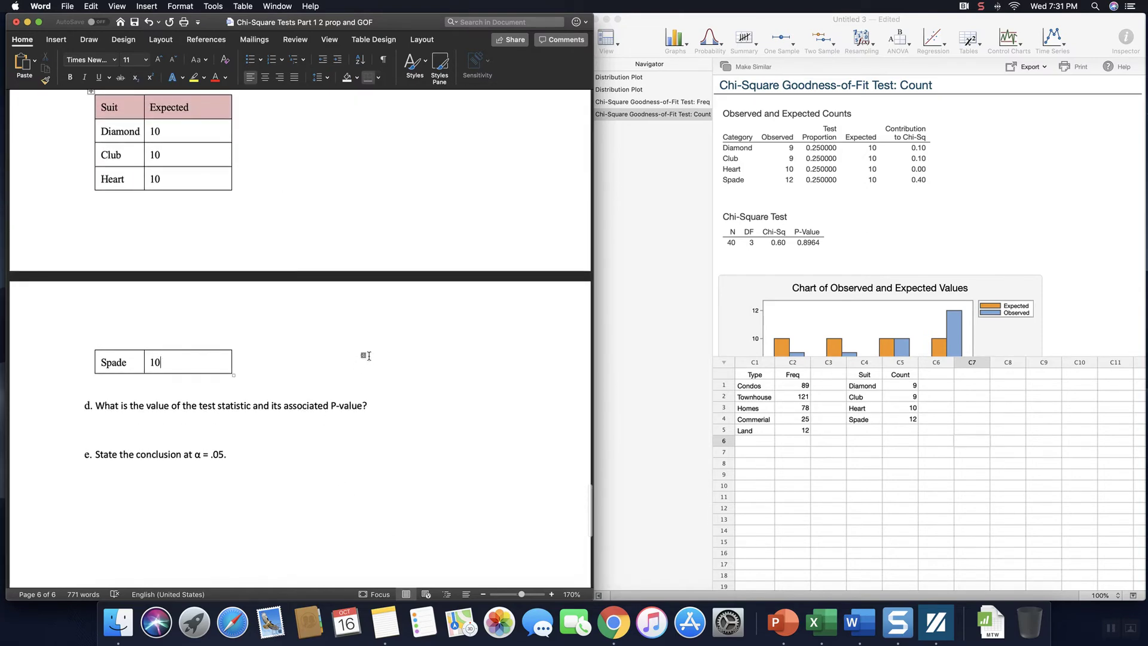
pyautogui.click(117, 429)
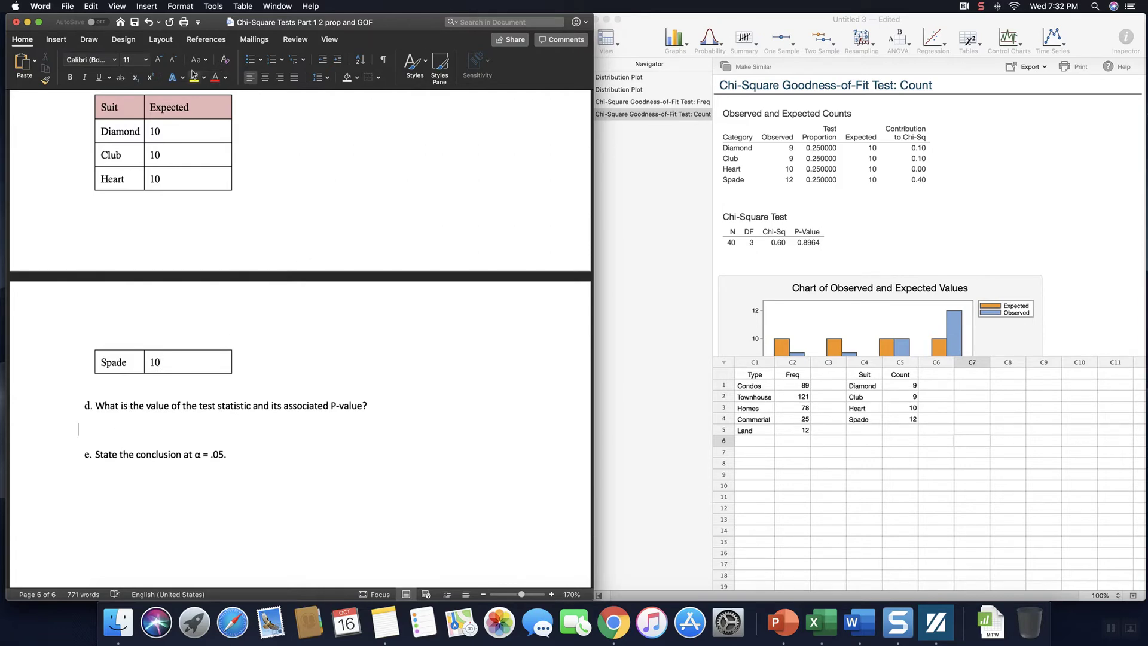
pyautogui.click(159, 60)
pyautogui.click(158, 61)
pyautogui.click(158, 60)
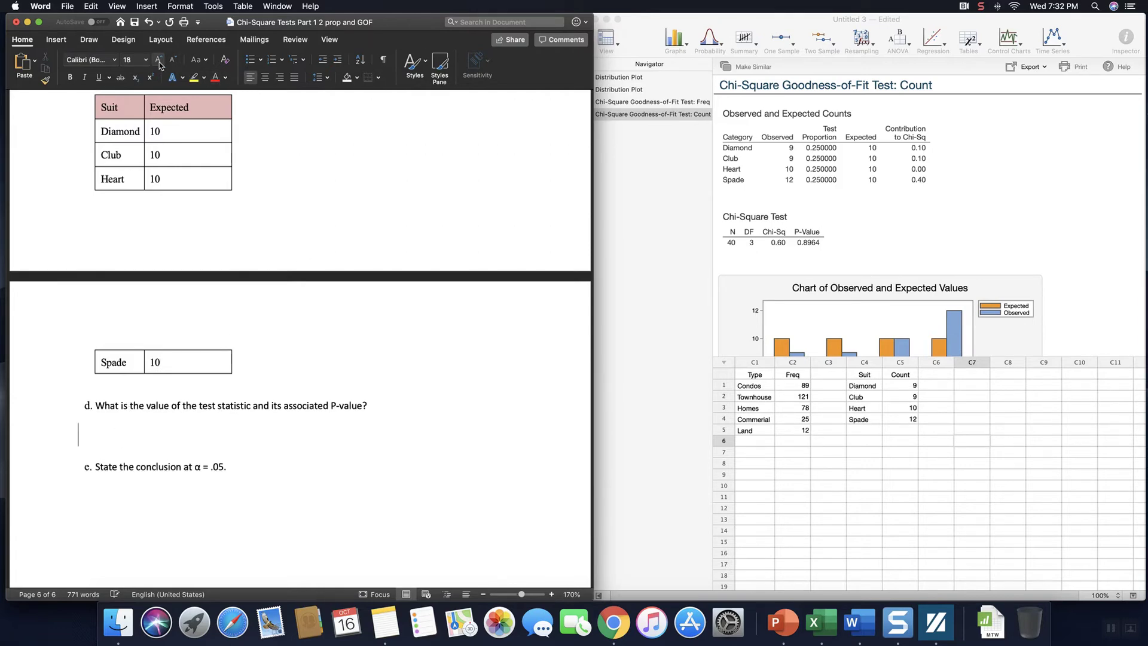